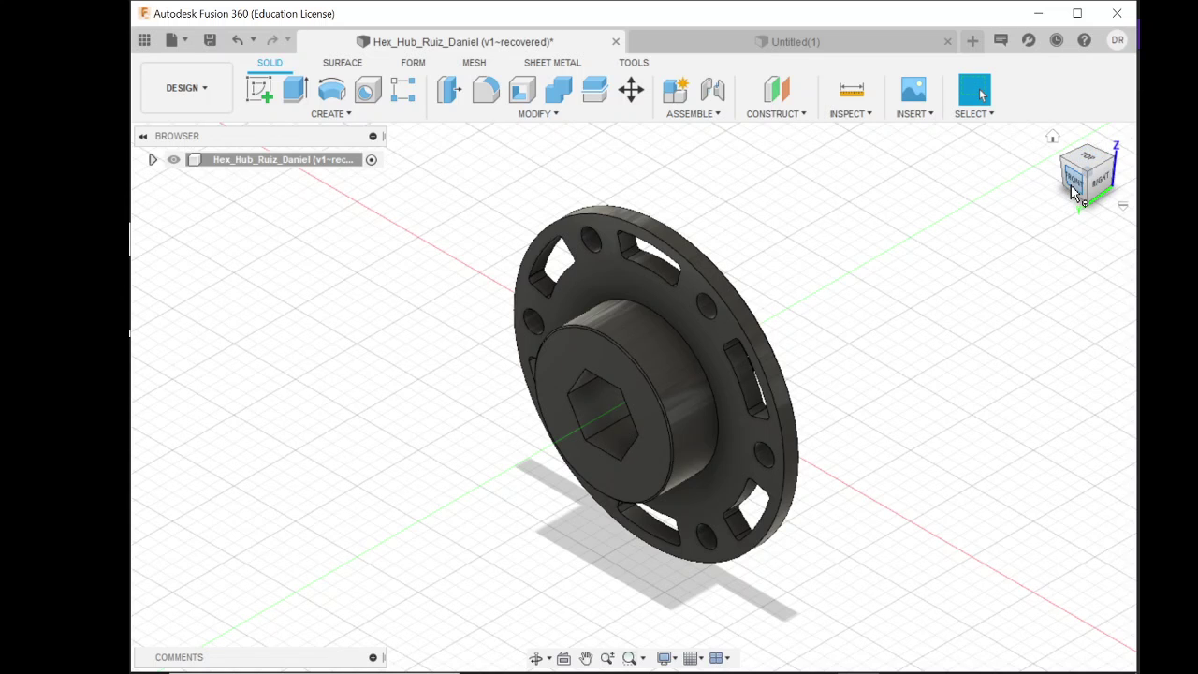
{"action": "left_click", "coordinate": [1074, 192]}
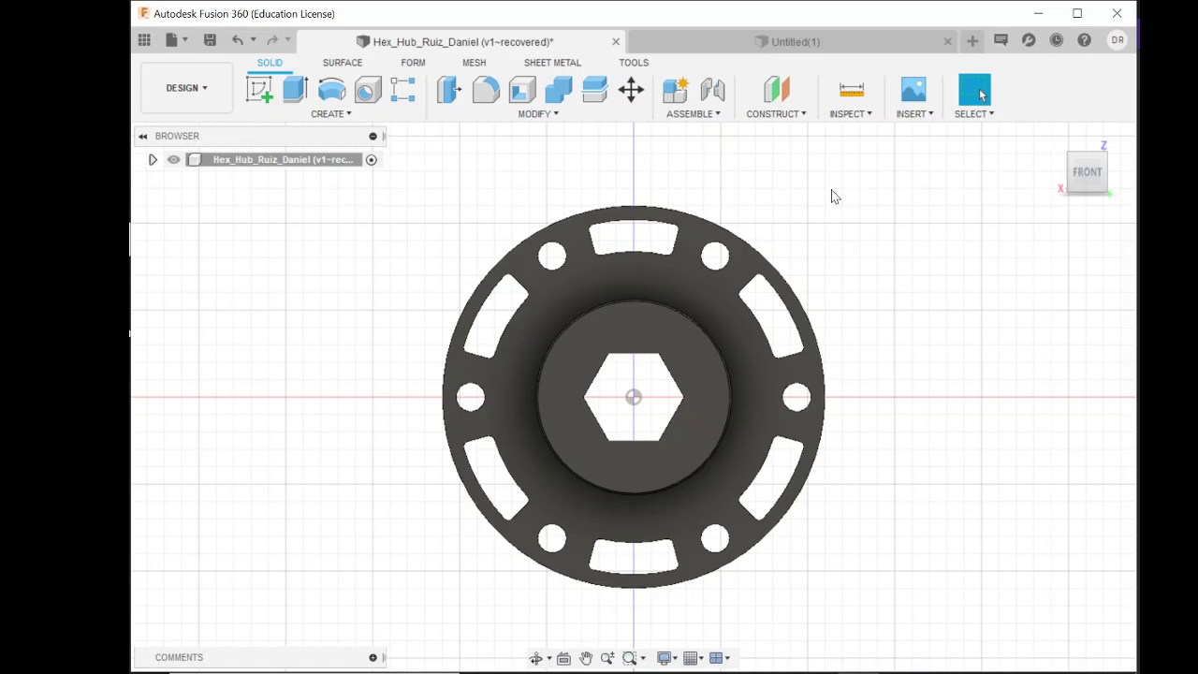
{"action": "mouse_move", "coordinate": [1052, 136]}
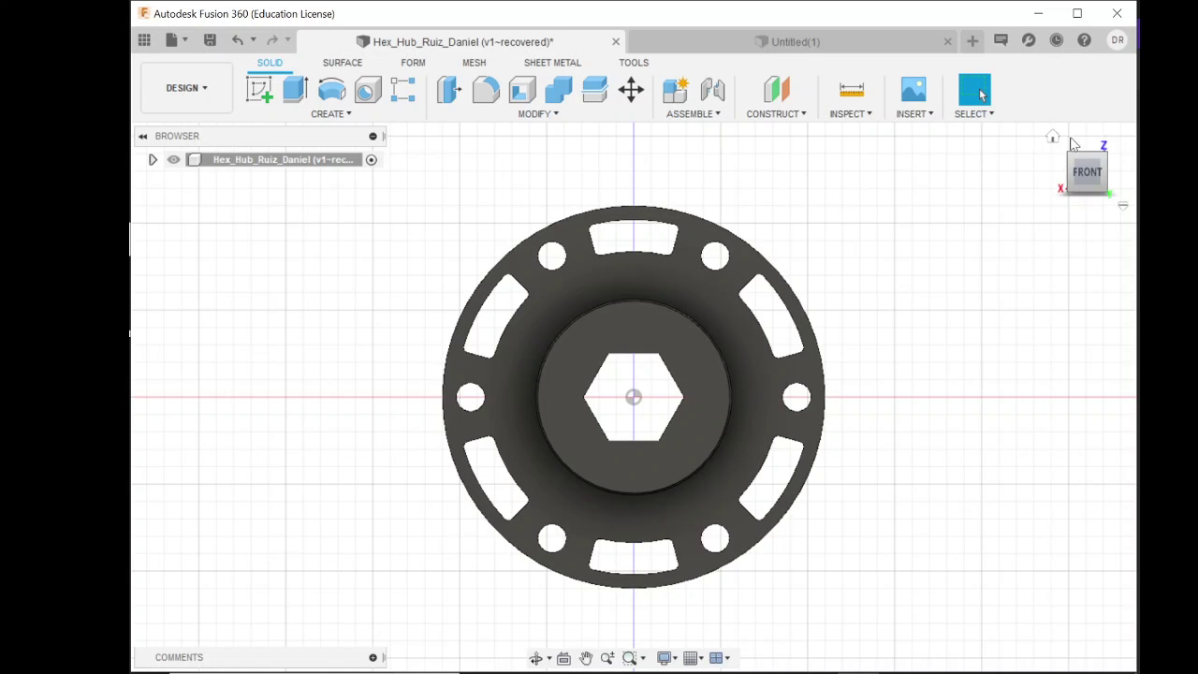
{"action": "left_click", "coordinate": [1052, 136]}
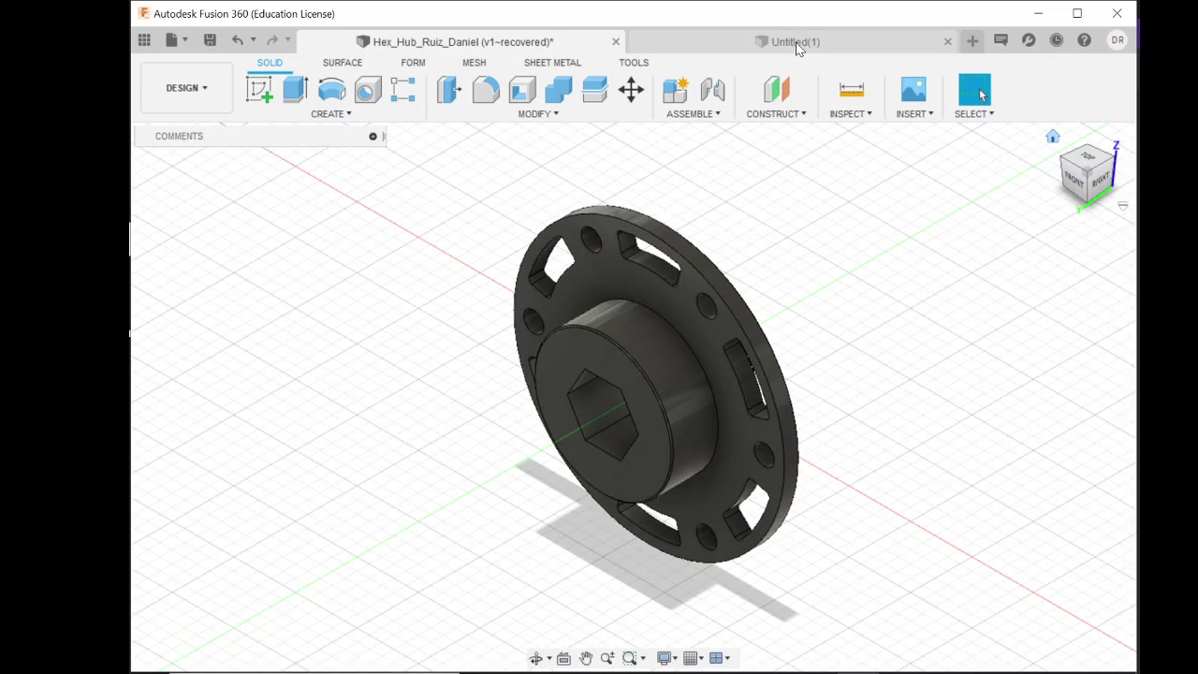
Switch to the empty untitled design and start a sketch on the front (XZ) plane.
{"action": "left_click", "coordinate": [796, 42]}
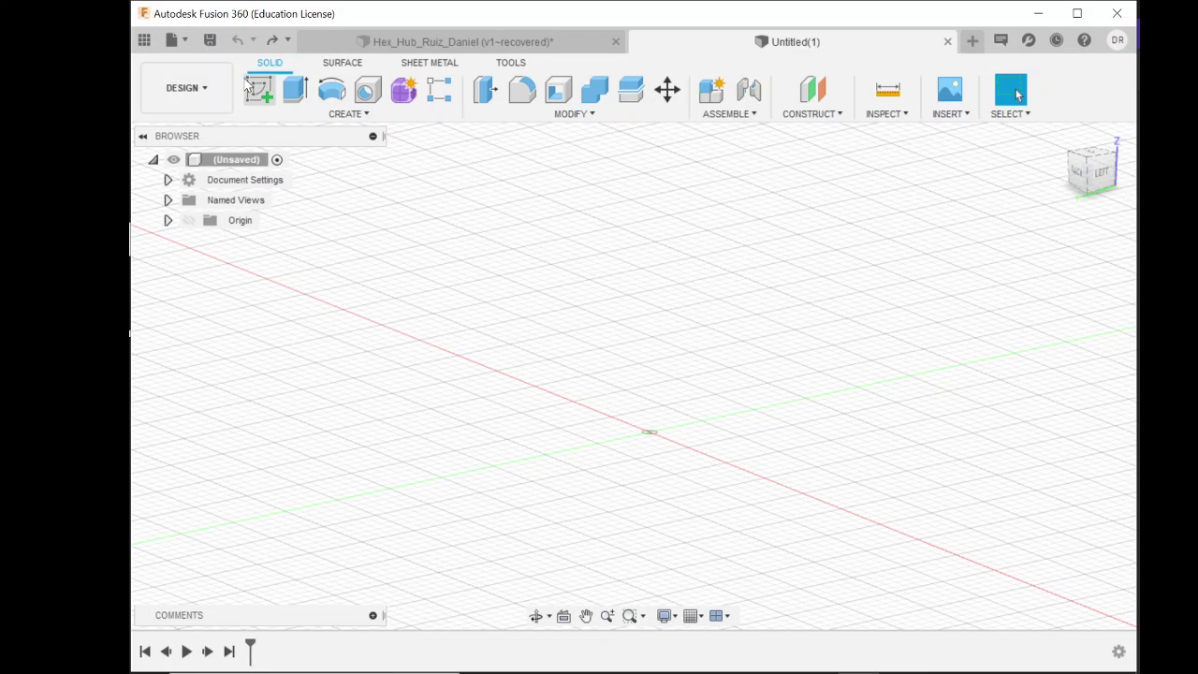
{"action": "left_click", "coordinate": [251, 88]}
{"action": "left_click", "coordinate": [1058, 138]}
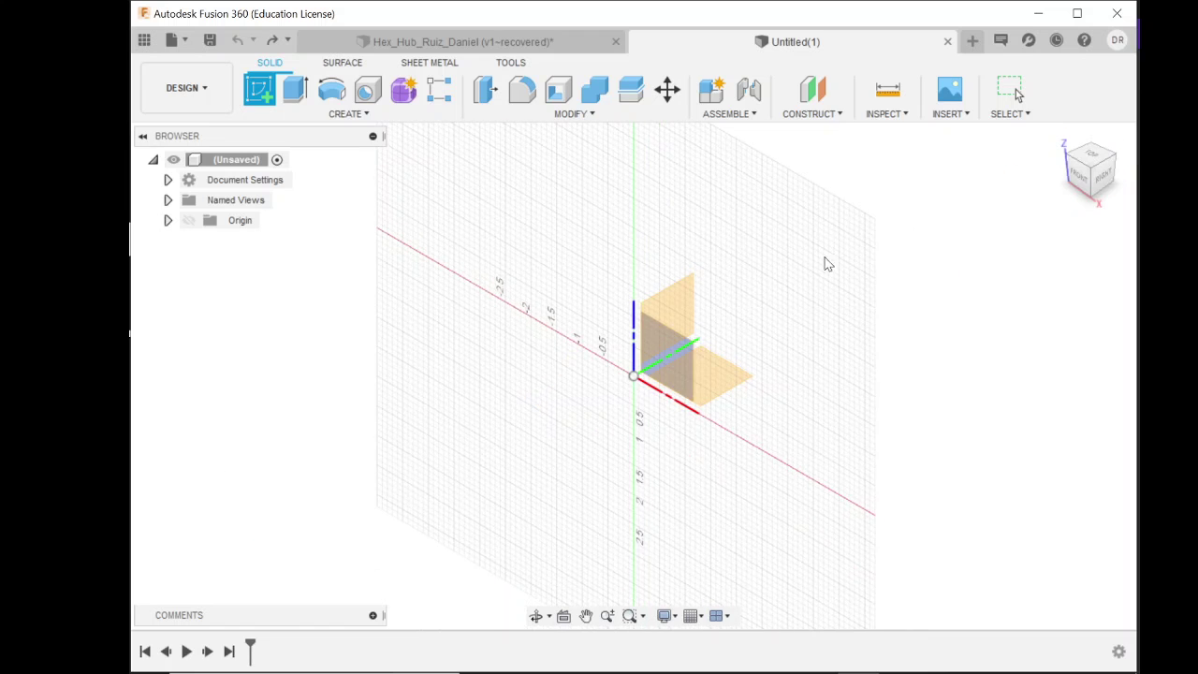
{"action": "left_click", "coordinate": [684, 359]}
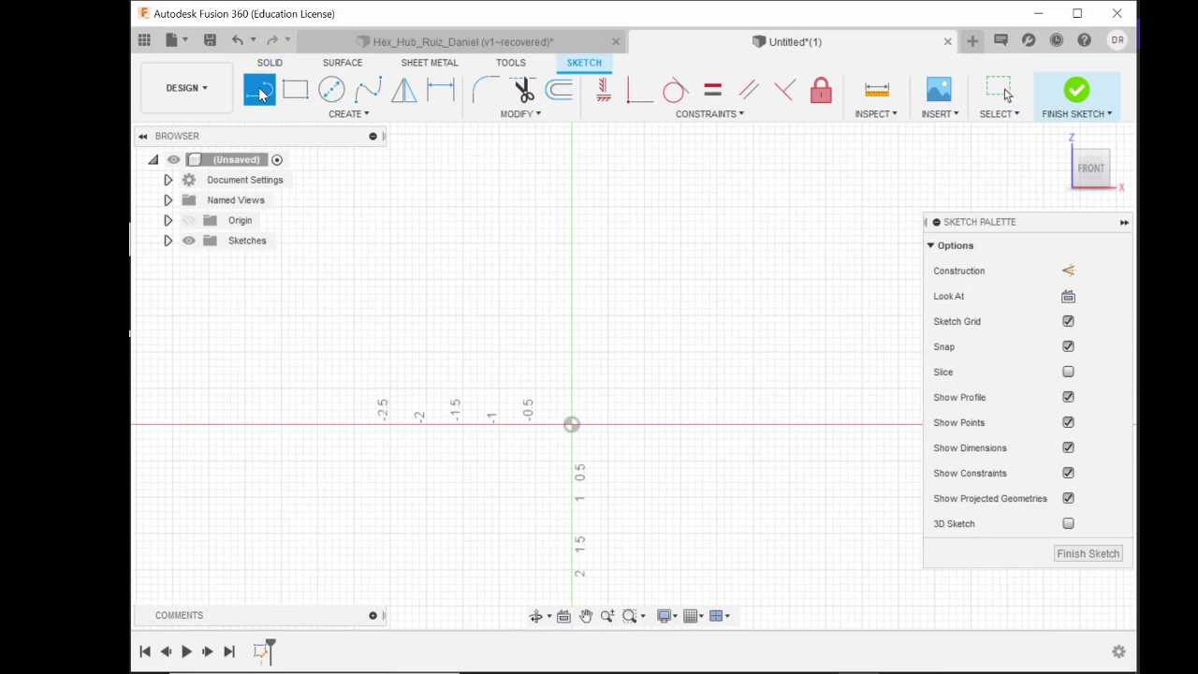
Draw a 1.1 in line straight up from the origin and a 0.5 in horizontal line to the right from its end.
{"action": "left_click", "coordinate": [262, 91]}
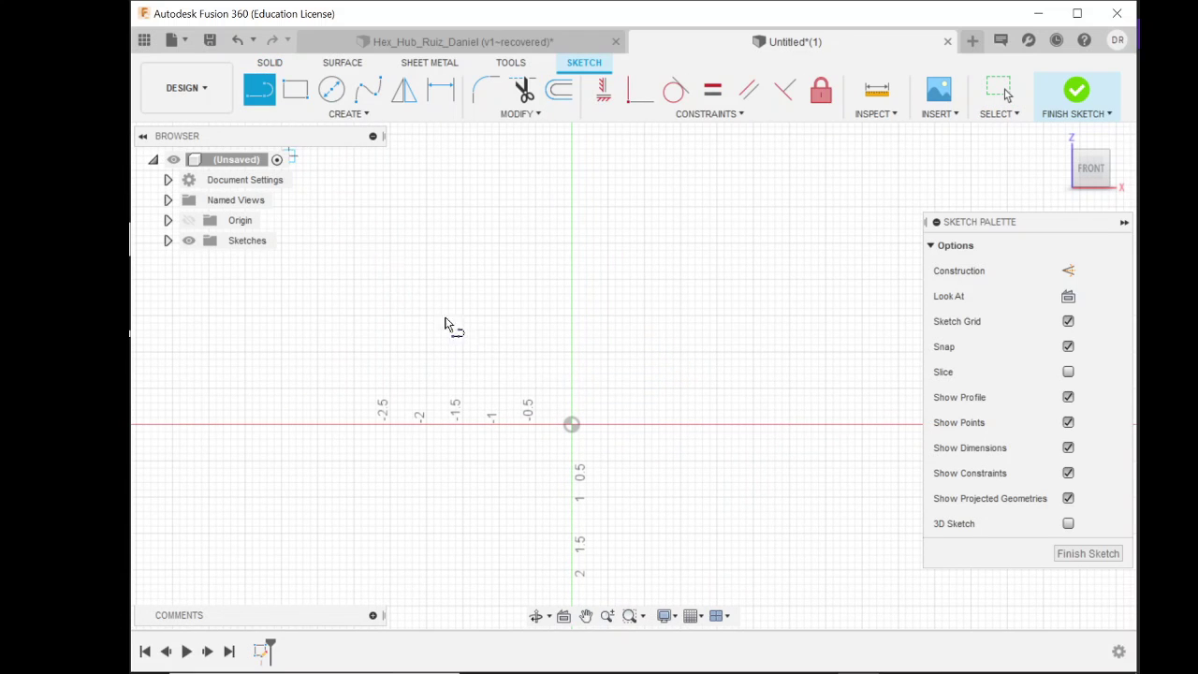
{"action": "left_click", "coordinate": [572, 426]}
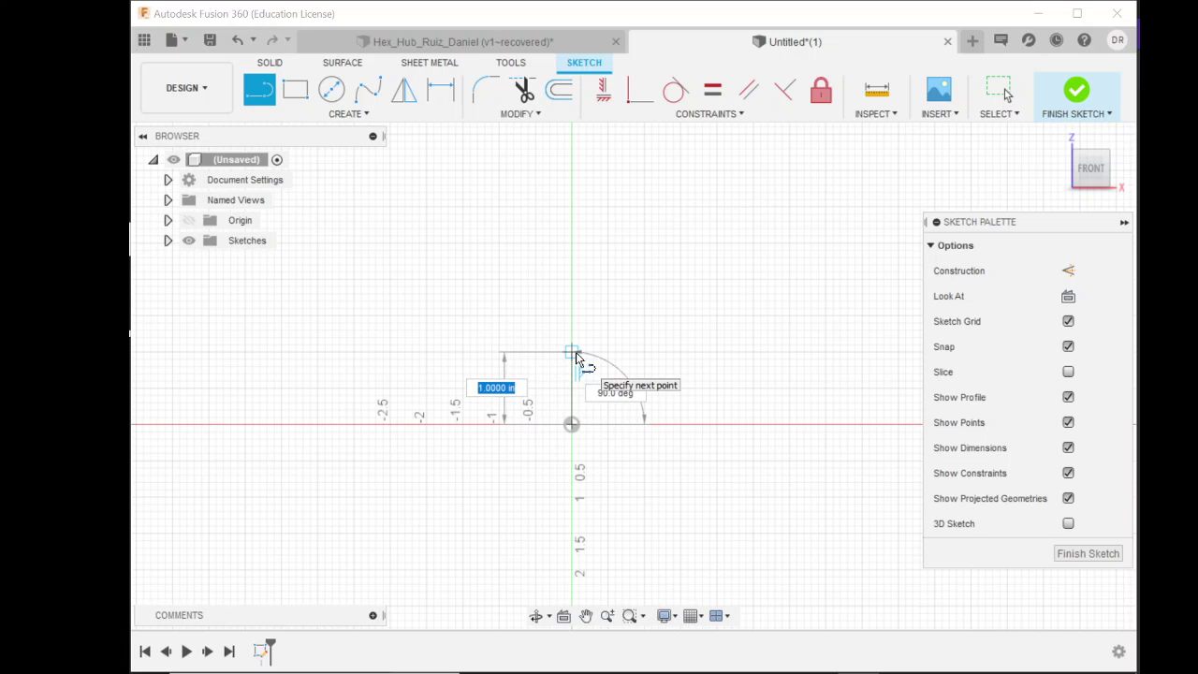
{"action": "type", "text": "1.1"}
{"action": "key", "text": "Tab"}
{"action": "key", "text": "Return"}
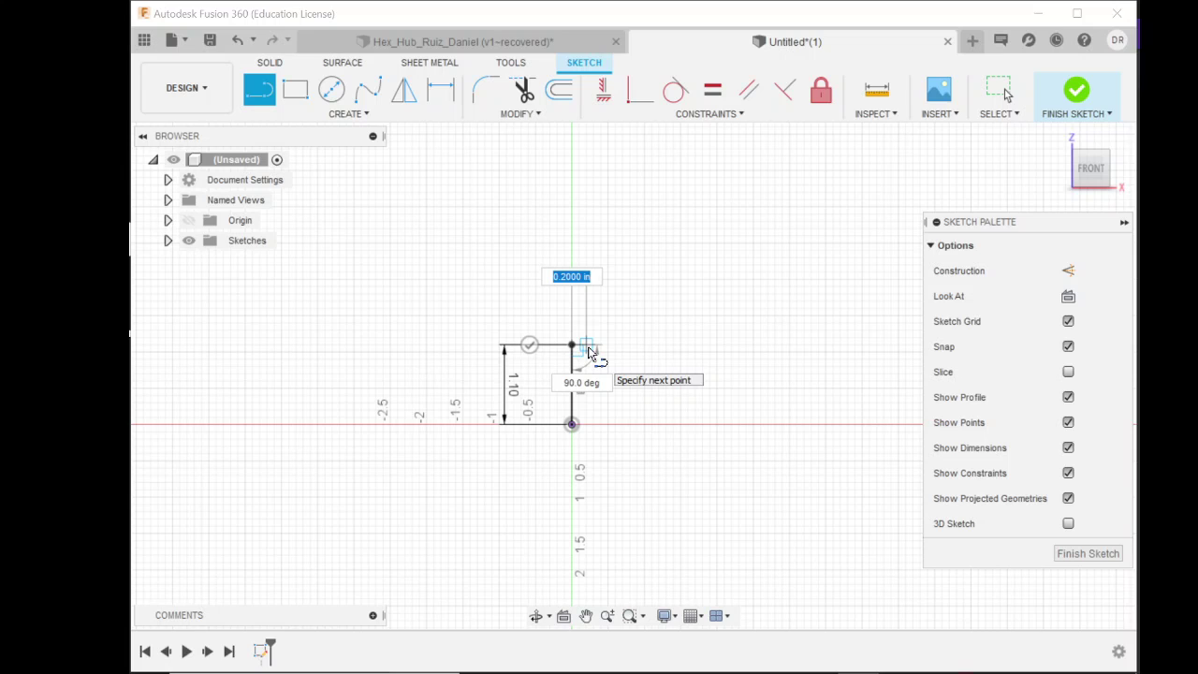
{"action": "type", "text": "0.5"}
{"action": "key", "text": "Tab"}
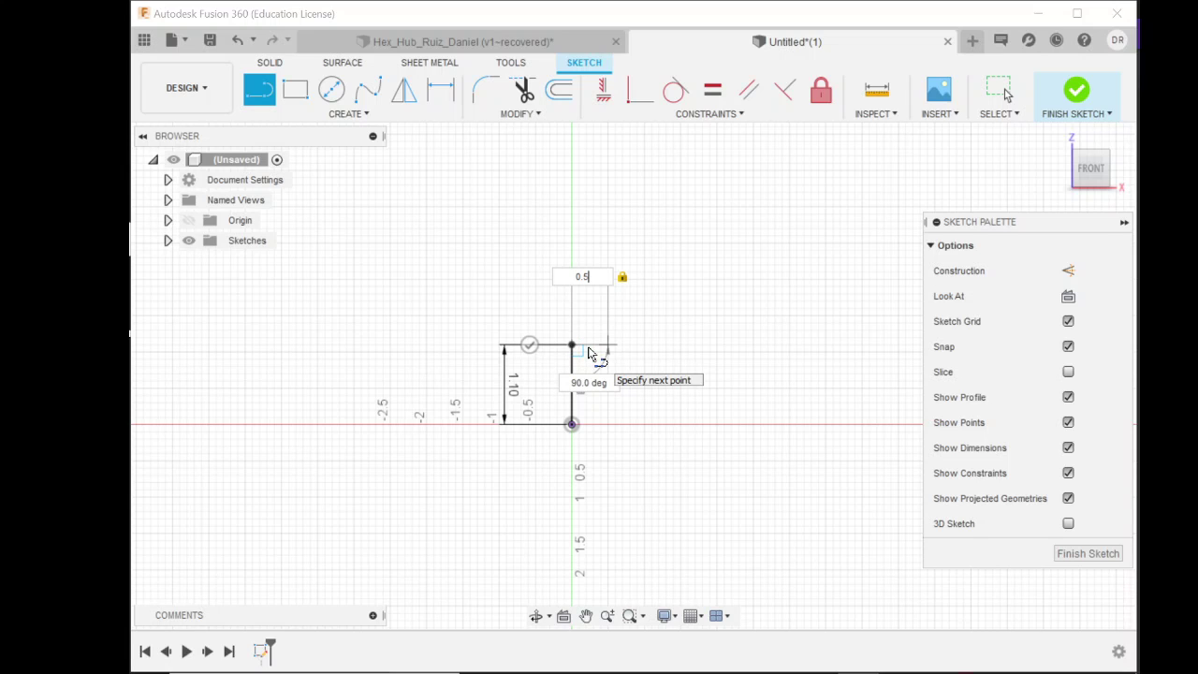
{"action": "left_click", "coordinate": [604, 347]}
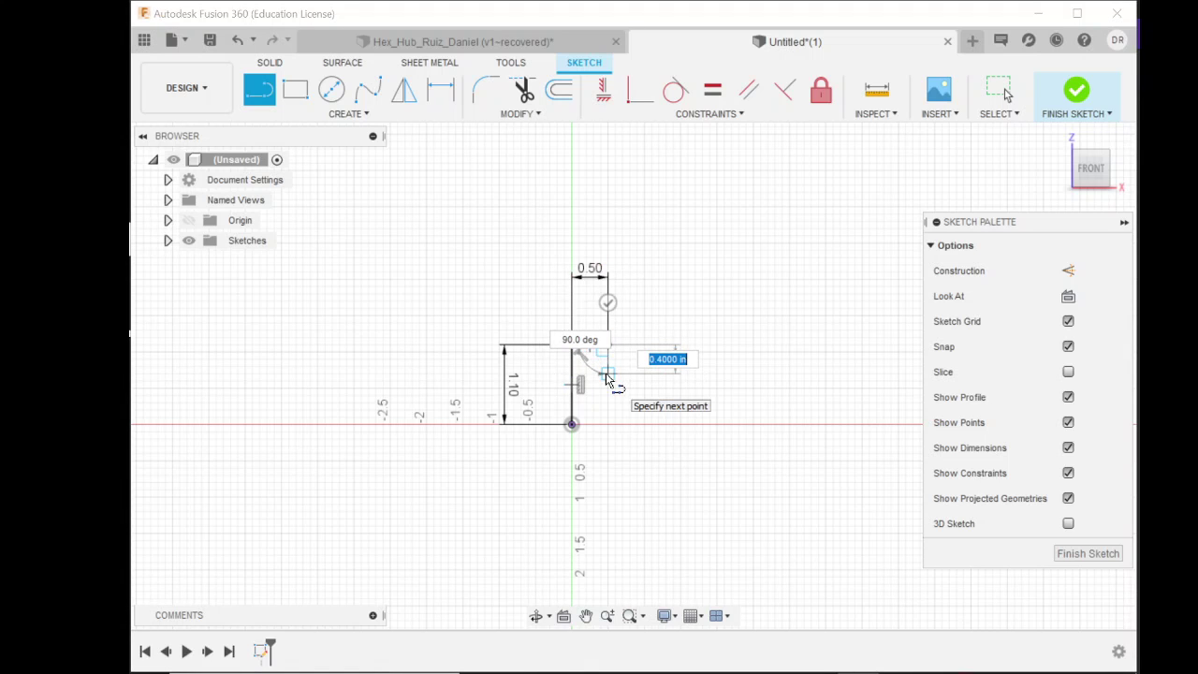
Continue the profile with a 0.563 in line straight down and a 0.375 in horizontal line back to the left.
{"action": "type", "text": "0.563"}
{"action": "key", "text": "Tab"}
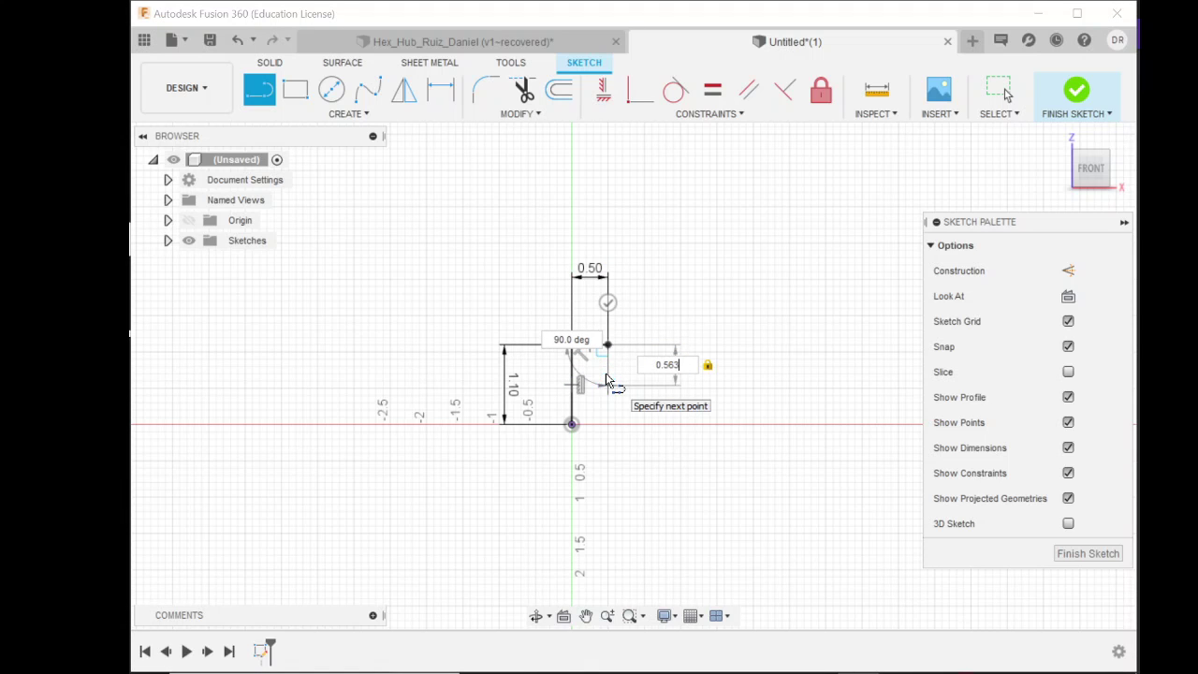
{"action": "left_click", "coordinate": [606, 380]}
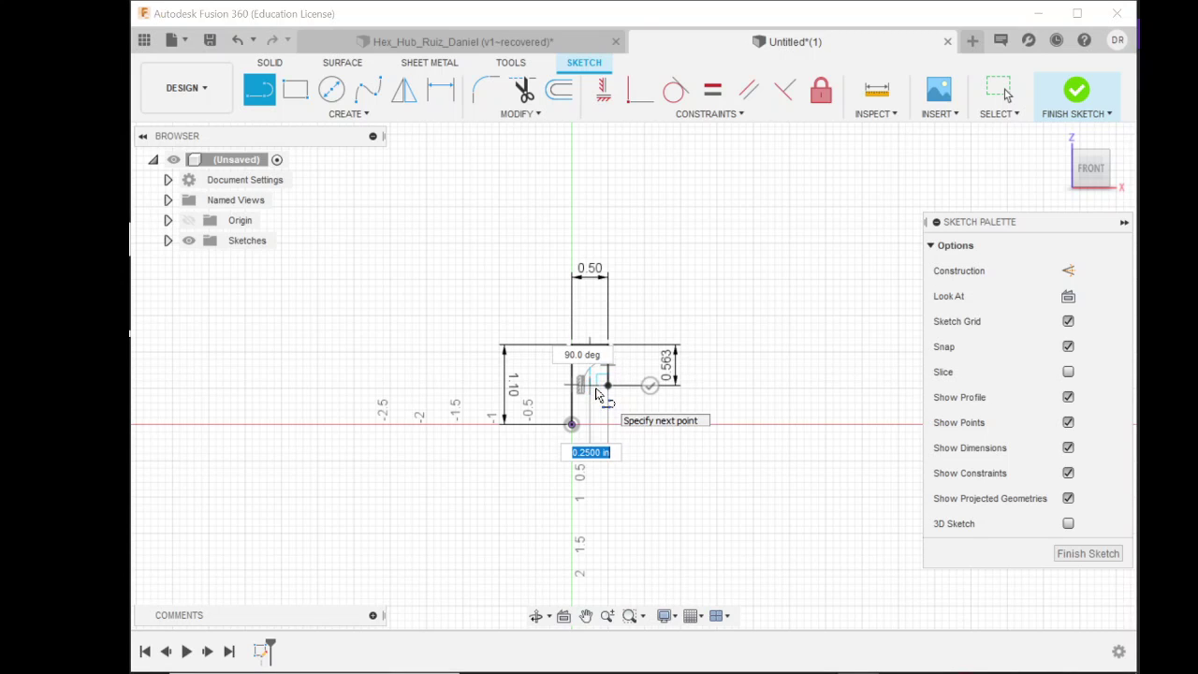
{"action": "type", "text": "0.37"}
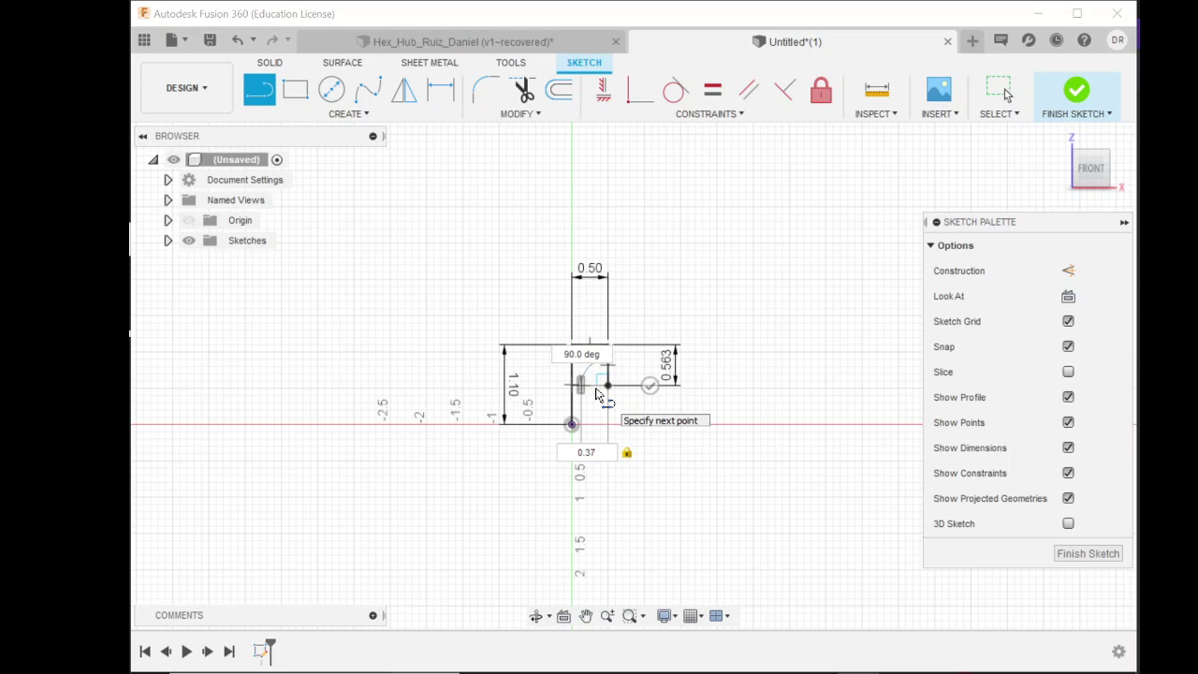
{"action": "type", "text": "5"}
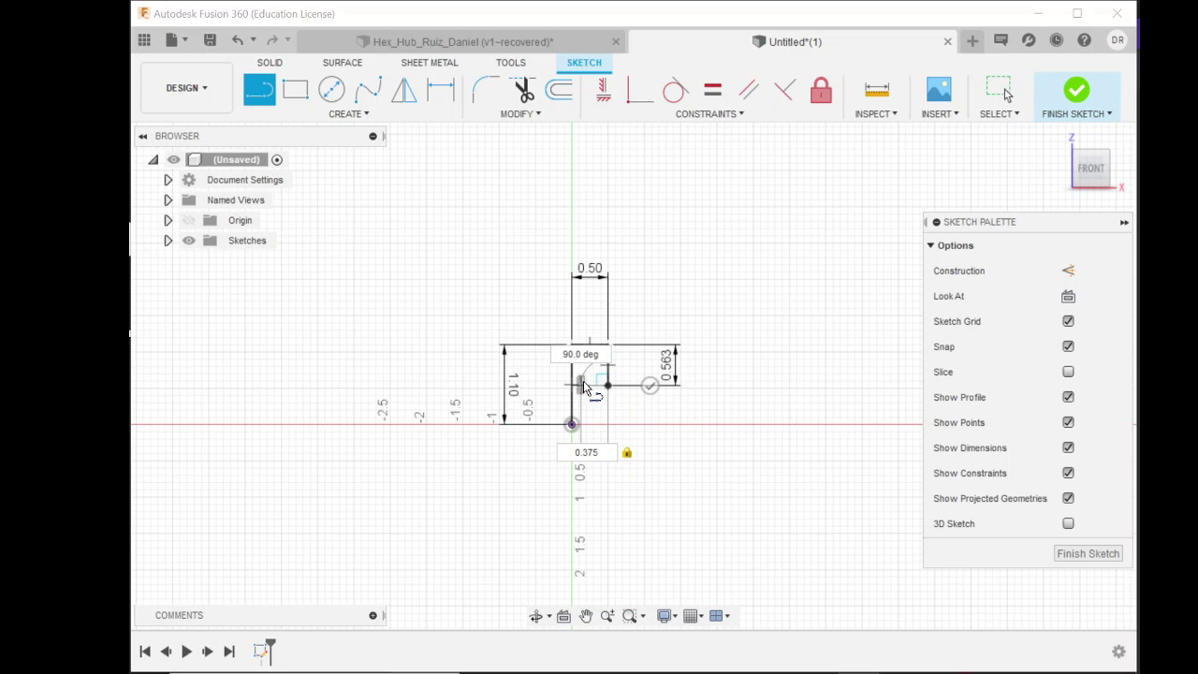
{"action": "key", "text": "Return"}
Close the profile with a vertical line down to the origin's level and a horizontal line to the origin, and finish the sketch.
{"action": "scroll", "coordinate": [580, 409], "scroll_direction": "up", "scroll_amount": 2}
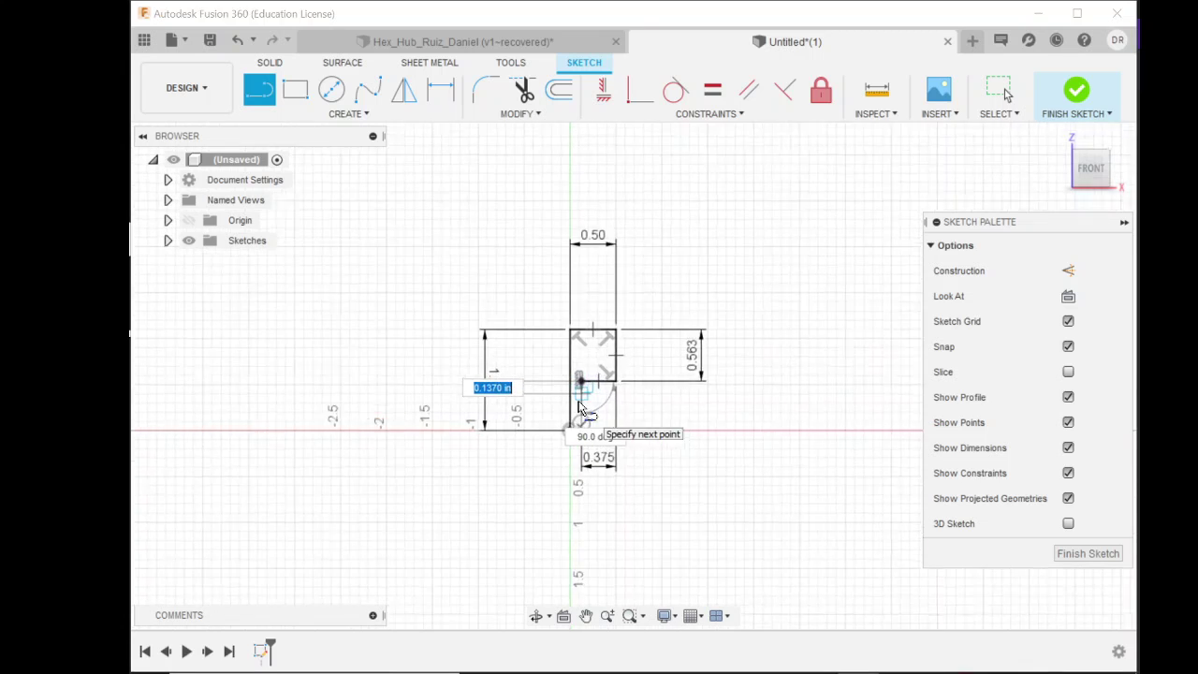
{"action": "scroll", "coordinate": [580, 404], "scroll_direction": "up", "scroll_amount": 3}
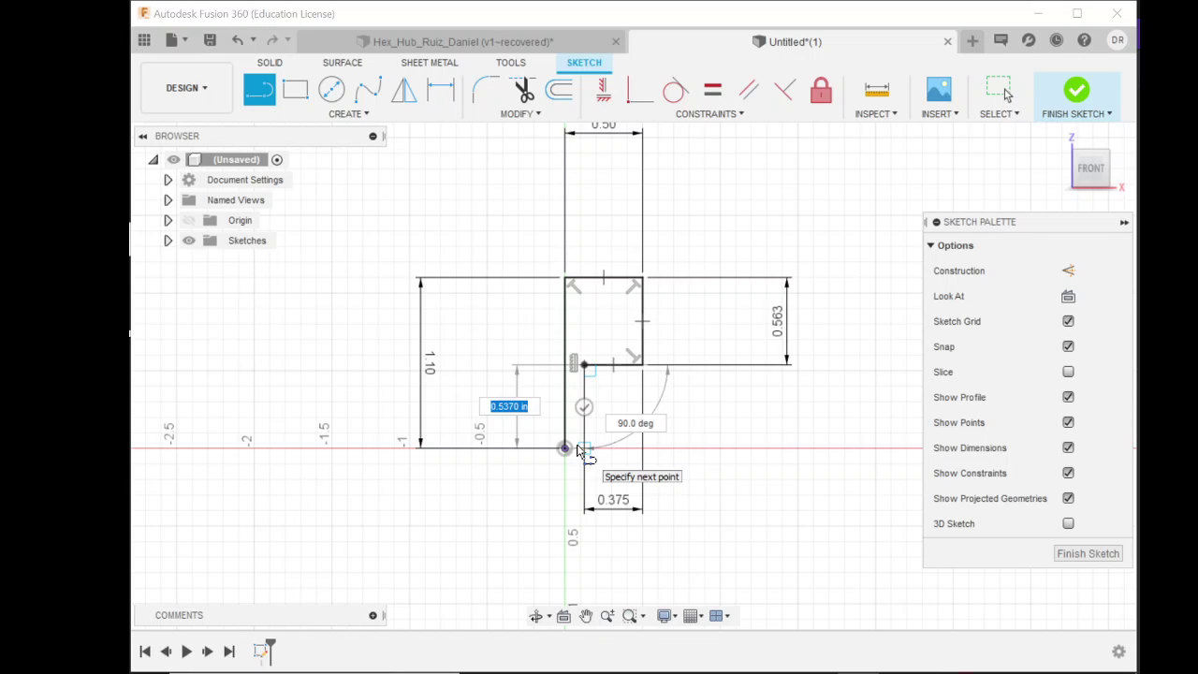
{"action": "key", "text": "Return"}
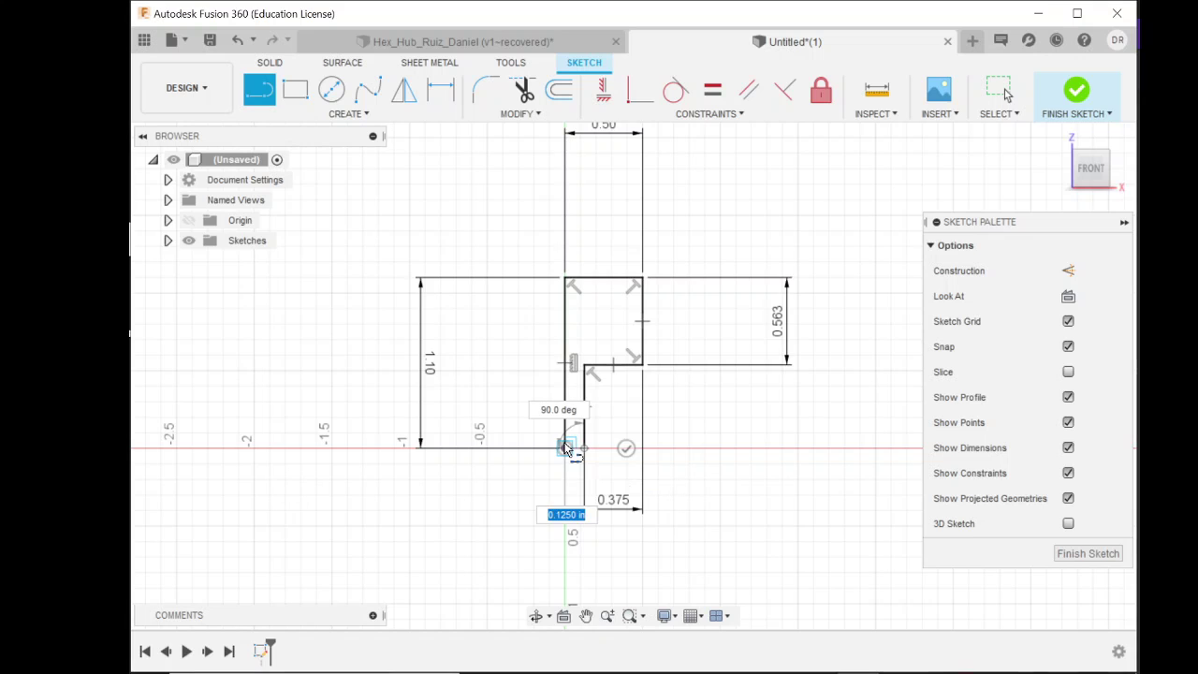
{"action": "left_click", "coordinate": [565, 449]}
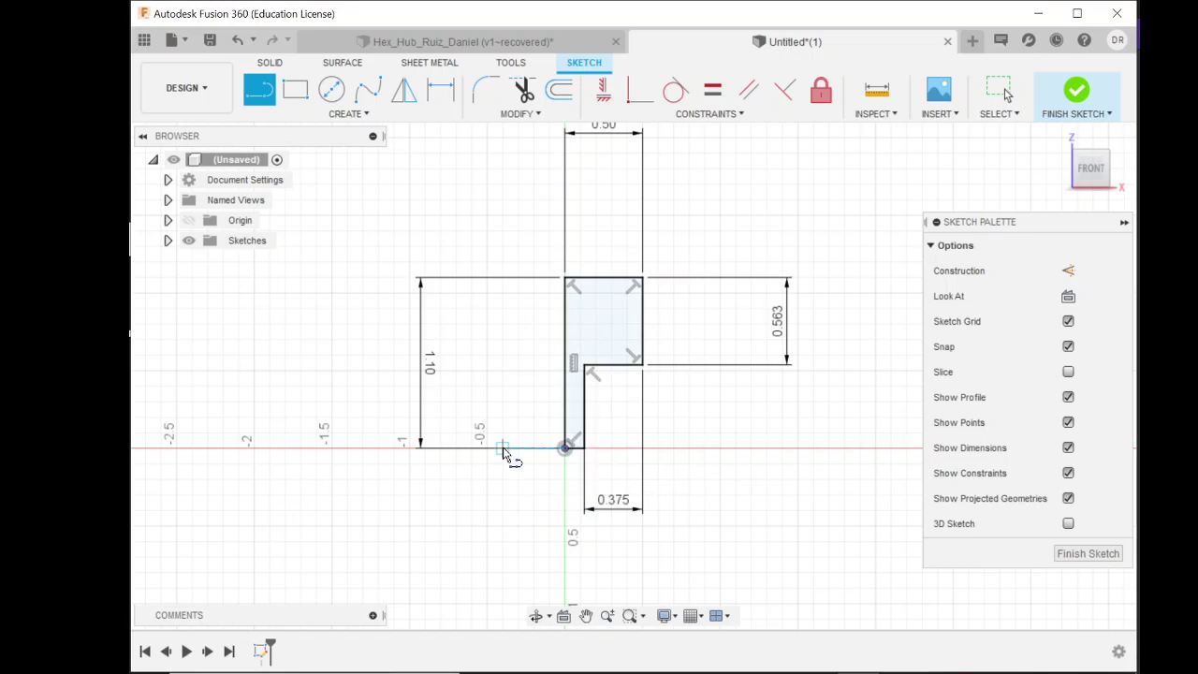
{"action": "left_click", "coordinate": [1076, 92]}
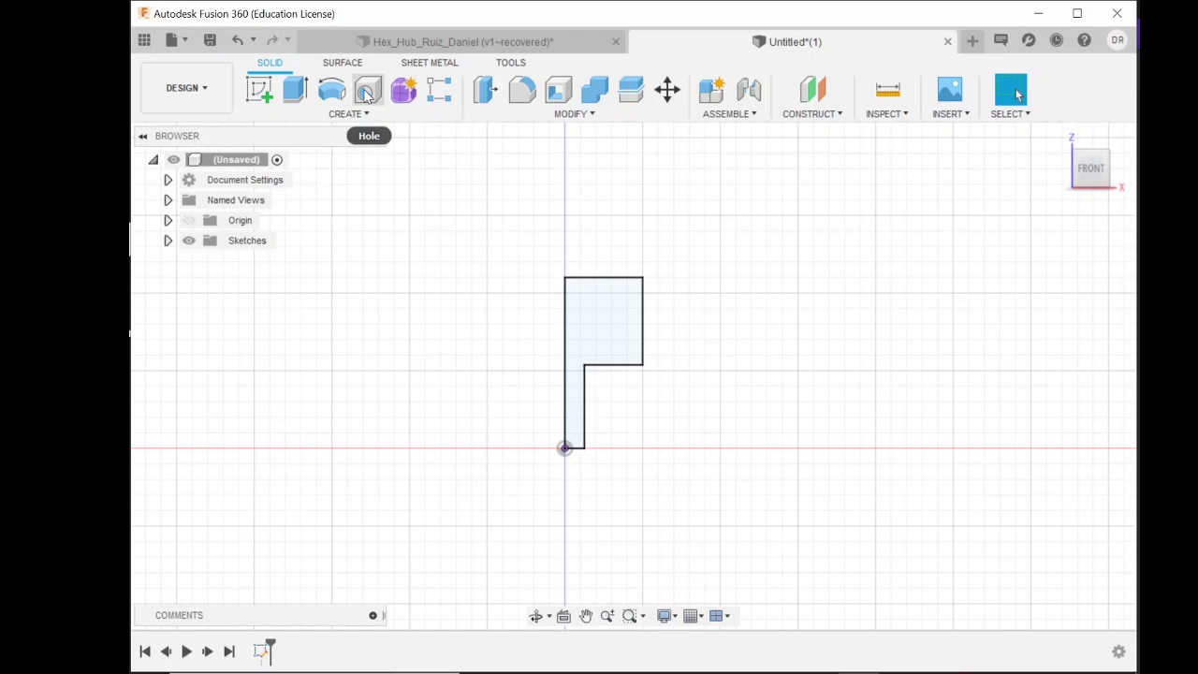
Revolve the closed profile 360 degrees about its top horizontal line as a new body.
{"action": "left_click", "coordinate": [332, 90]}
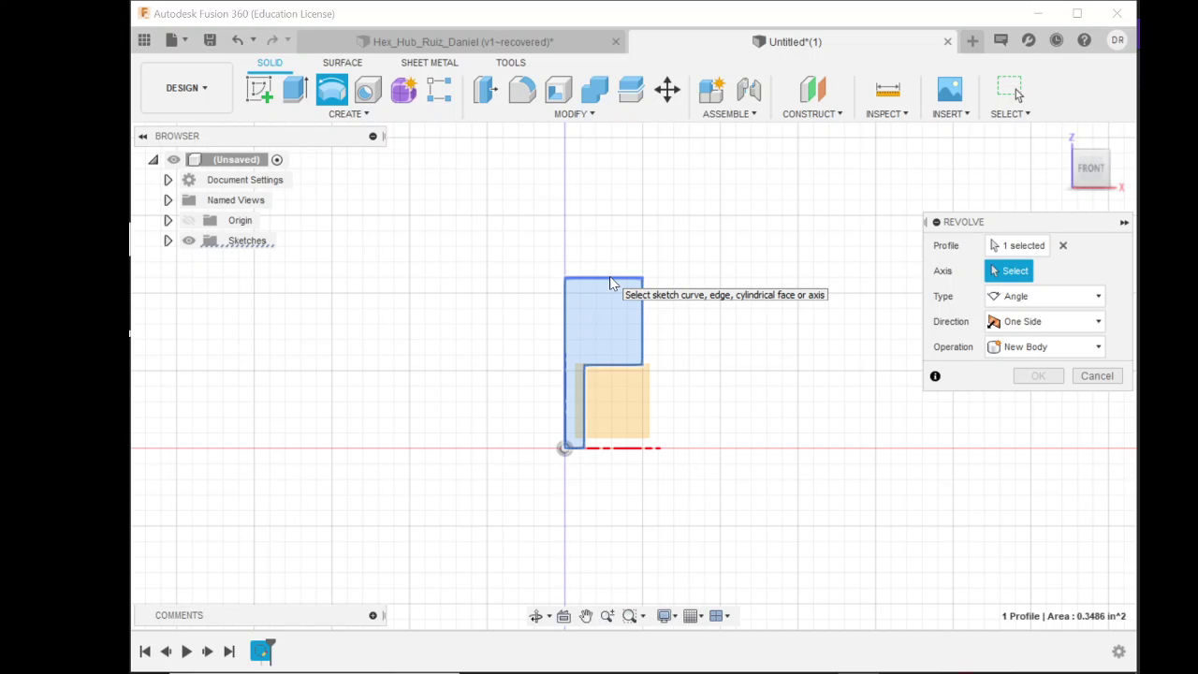
{"action": "left_click", "coordinate": [612, 280]}
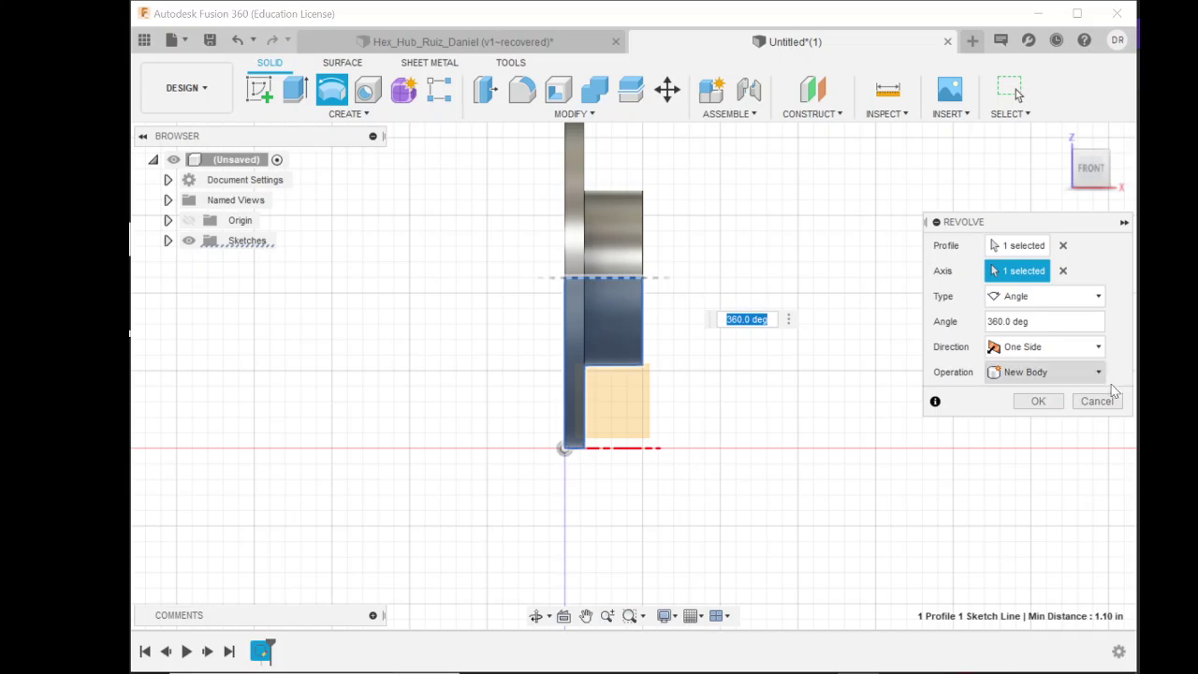
{"action": "left_click", "coordinate": [1035, 402]}
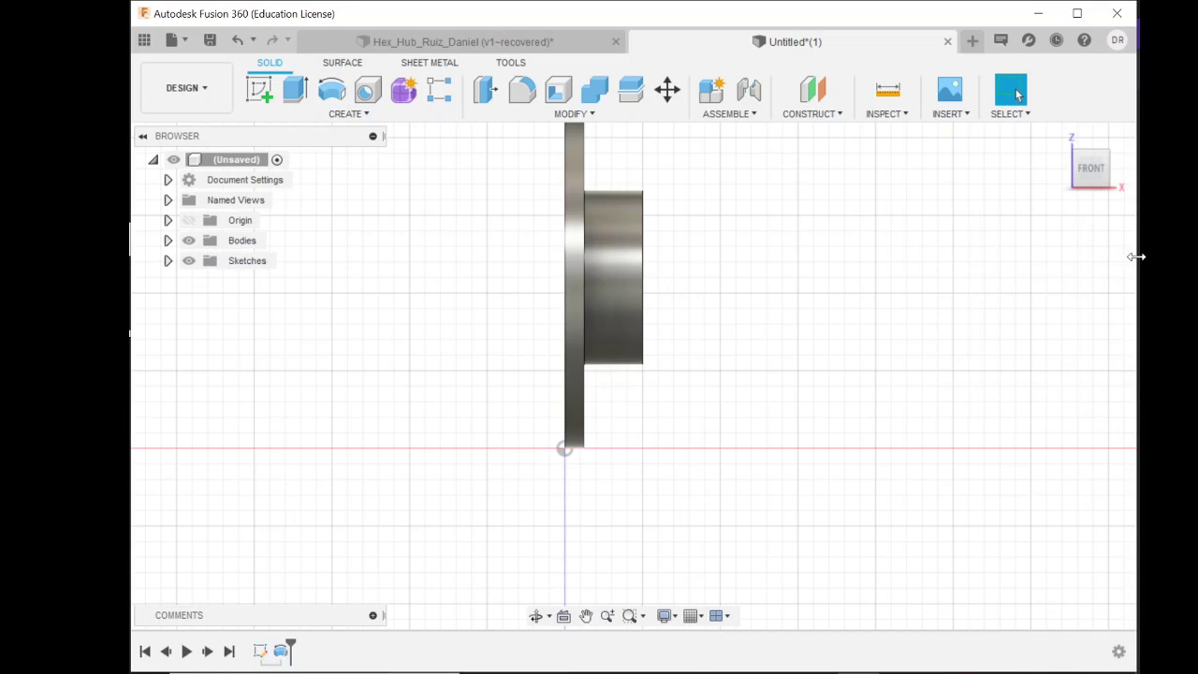
Start a sketch on the large flat back face of the revolved disc.
{"action": "middle_click_drag", "start_coordinate": [634, 372], "coordinate": [561, 356], "text": "shift"}
{"action": "mouse_move", "coordinate": [1017, 94]}
{"action": "middle_mouse_down", "text": "shift"}
{"action": "mouse_move", "coordinate": [982, 108]}
{"action": "mouse_move", "coordinate": [1018, 93]}
{"action": "mouse_move", "coordinate": [977, 187]}
{"action": "middle_mouse_up", "text": "shift"}
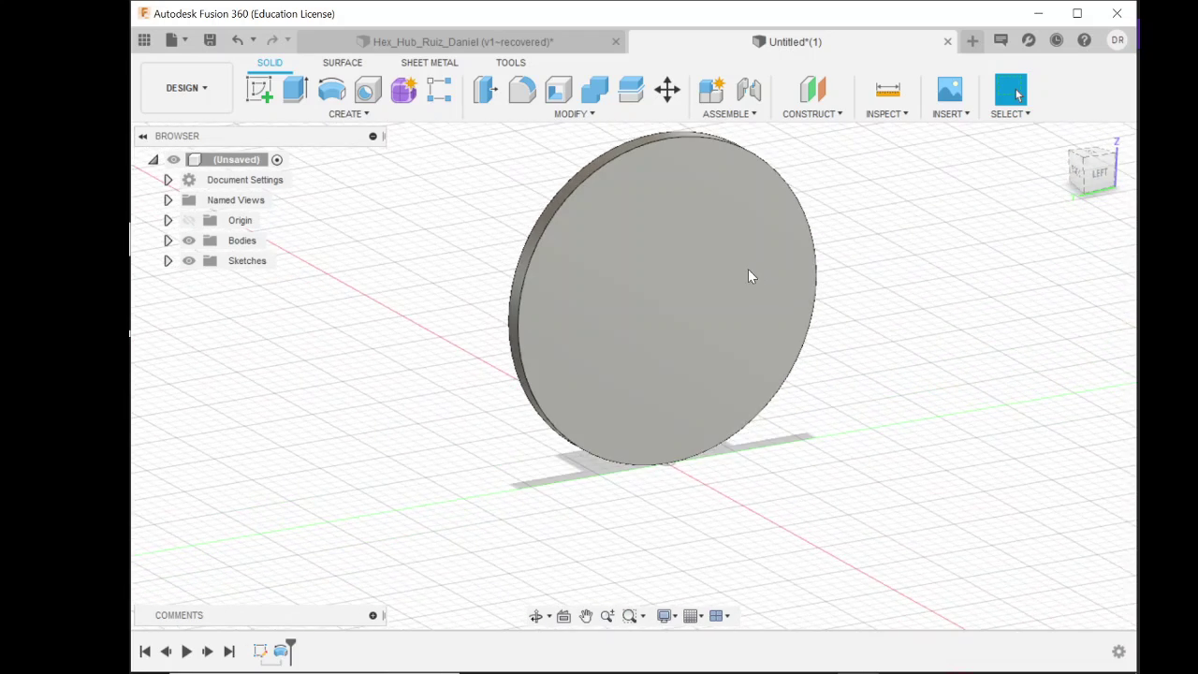
{"action": "left_click", "coordinate": [262, 100]}
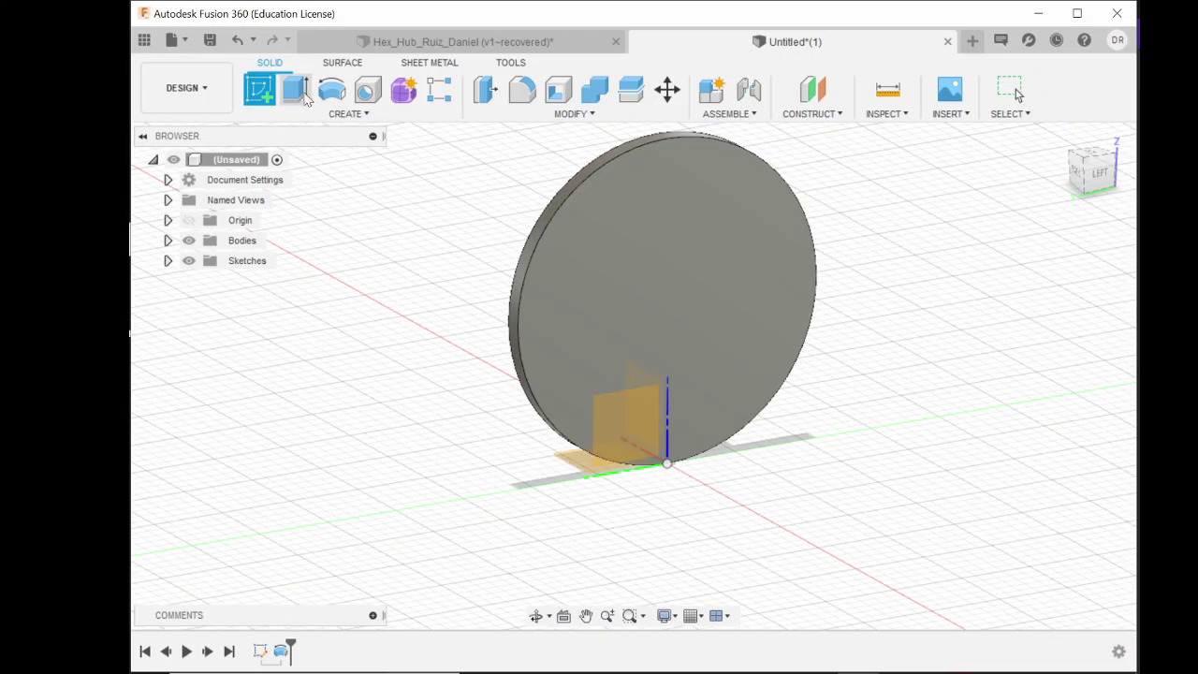
{"action": "left_click", "coordinate": [650, 215]}
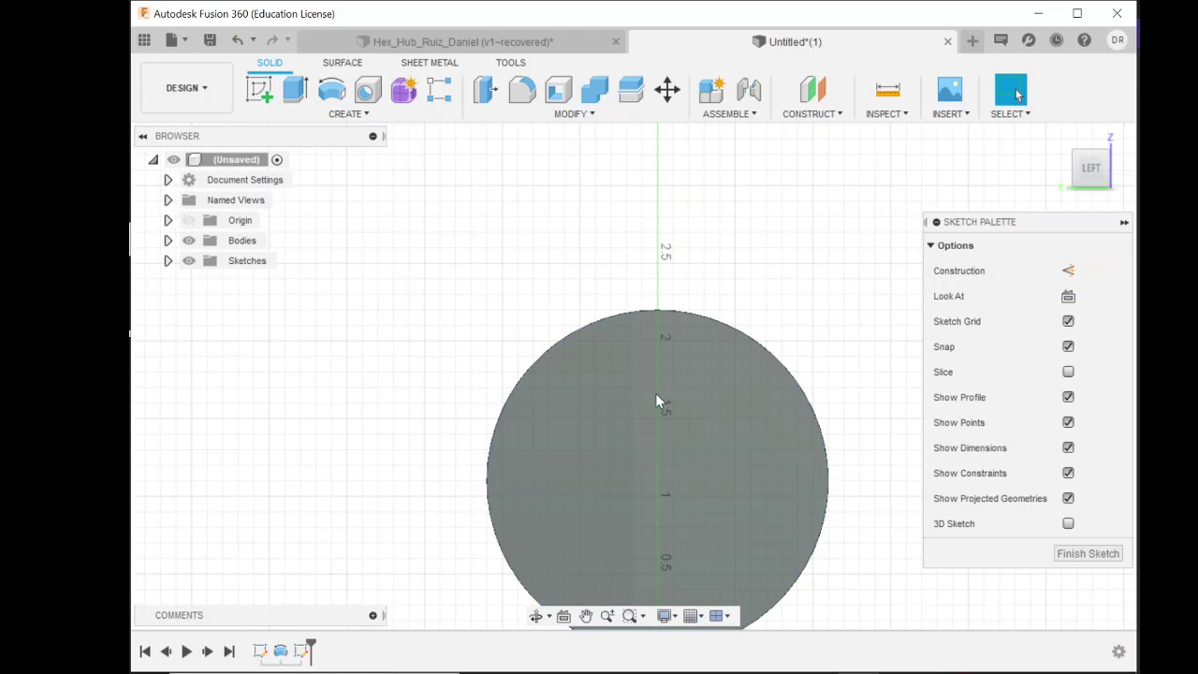
{"action": "left_click", "coordinate": [585, 616]}
{"action": "mouse_move", "coordinate": [788, 530]}
{"action": "left_mouse_down"}
{"action": "mouse_move", "coordinate": [795, 374]}
{"action": "mouse_move", "coordinate": [739, 434]}
{"action": "left_mouse_up"}
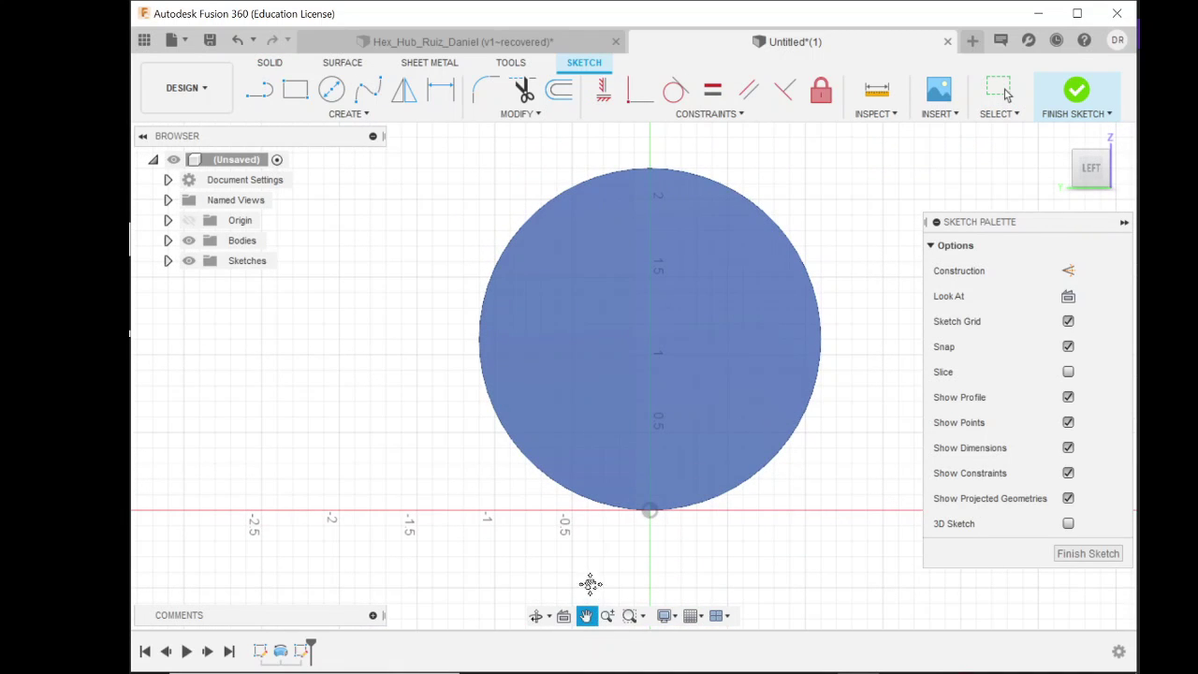
{"action": "key", "text": "Escape"}
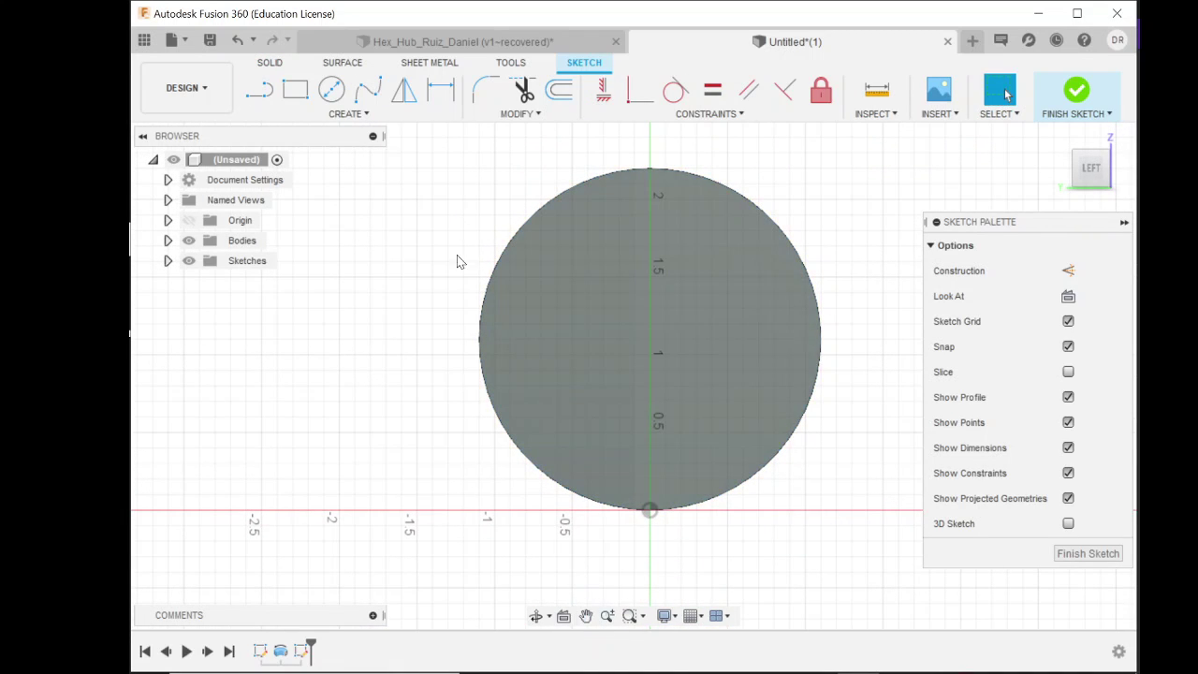
Draw a six-sided circumscribed polygon at the disc's centre with a 0.25 in radius and horizontal top and bottom edges.
{"action": "left_click", "coordinate": [387, 118]}
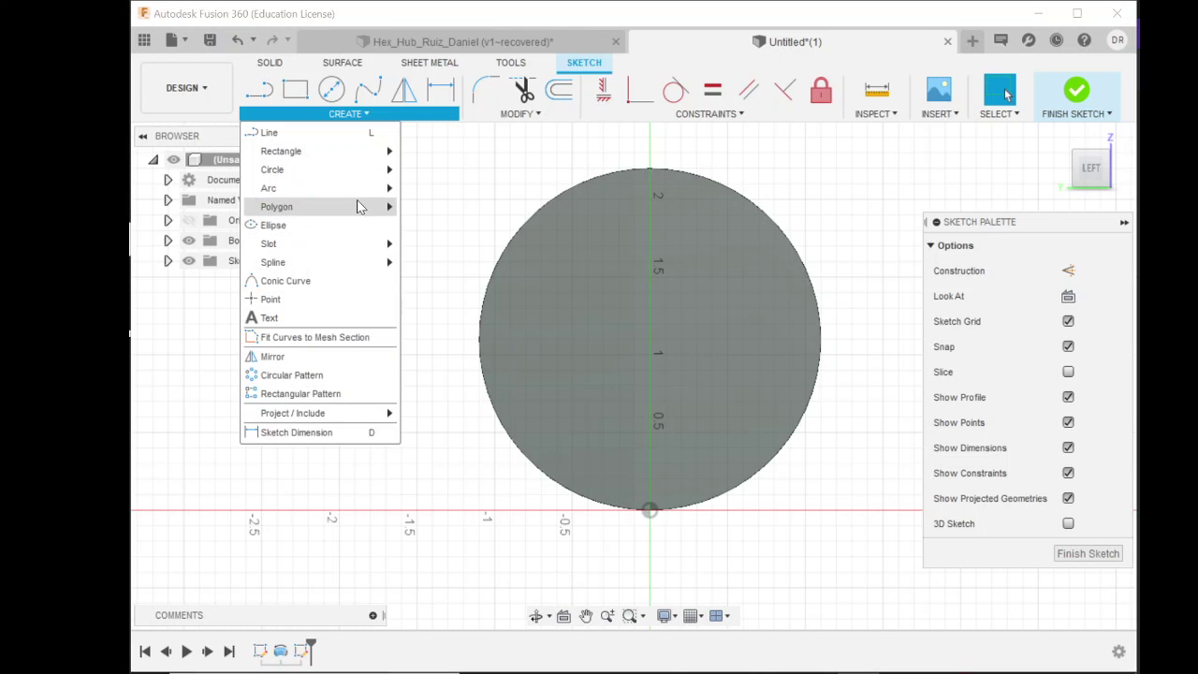
{"action": "mouse_move", "coordinate": [361, 206]}
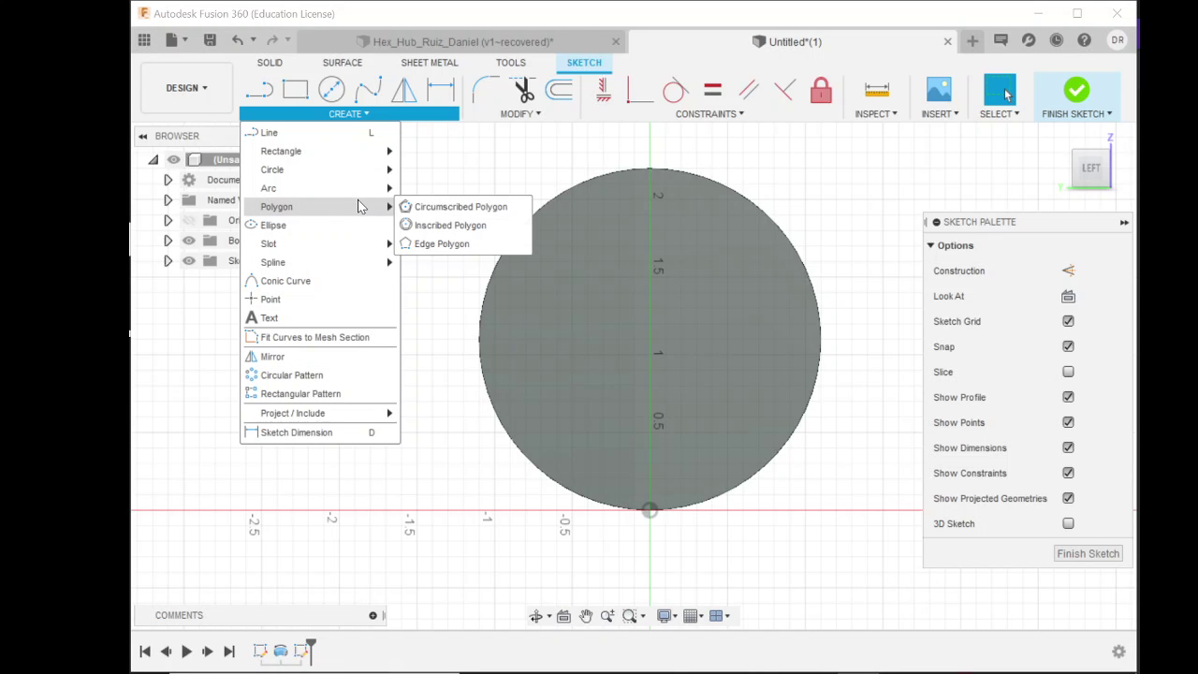
{"action": "left_click", "coordinate": [478, 225]}
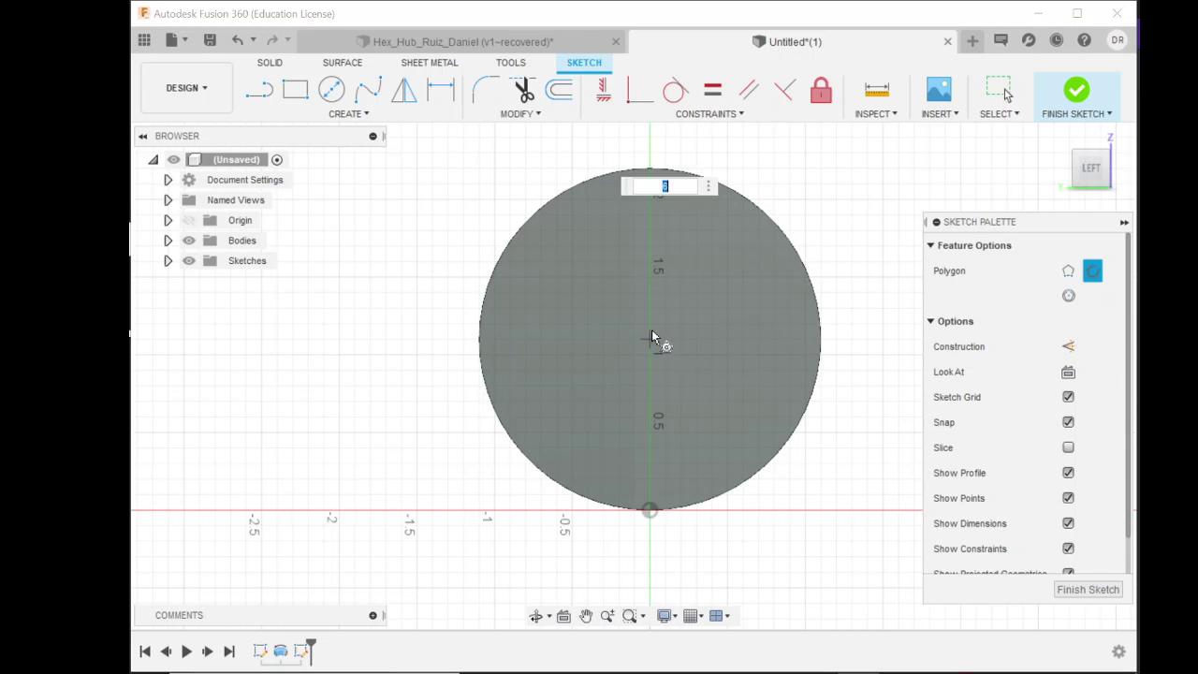
{"action": "left_click", "coordinate": [650, 340]}
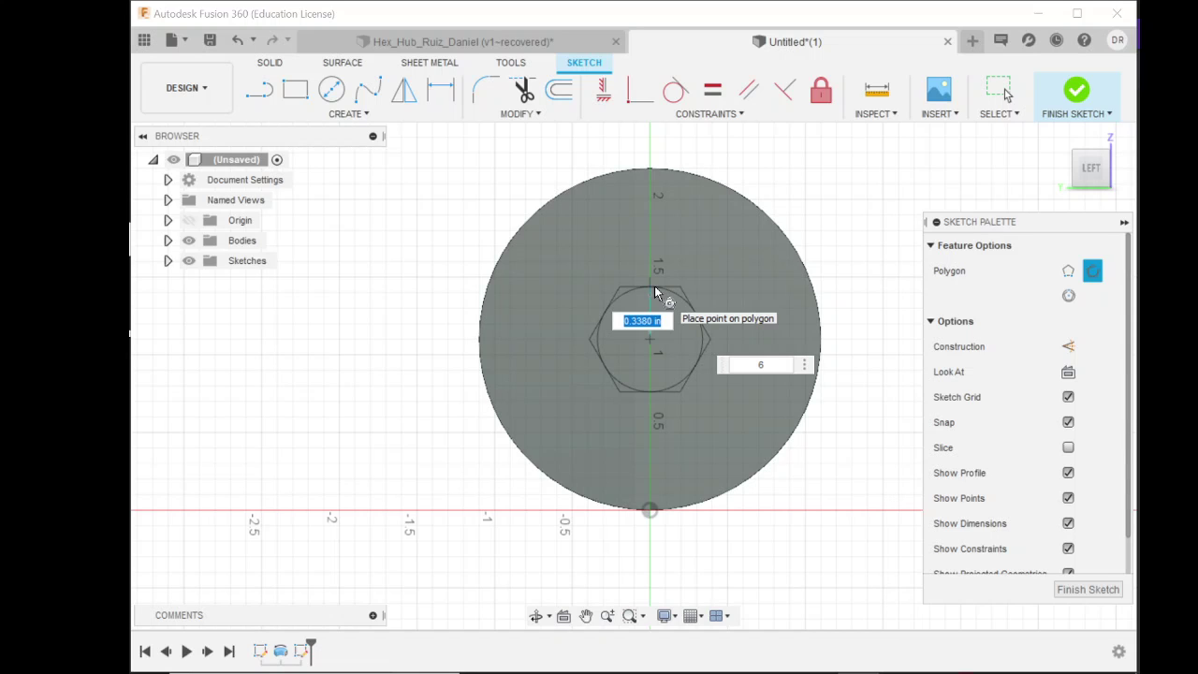
{"action": "type", "text": "0.25"}
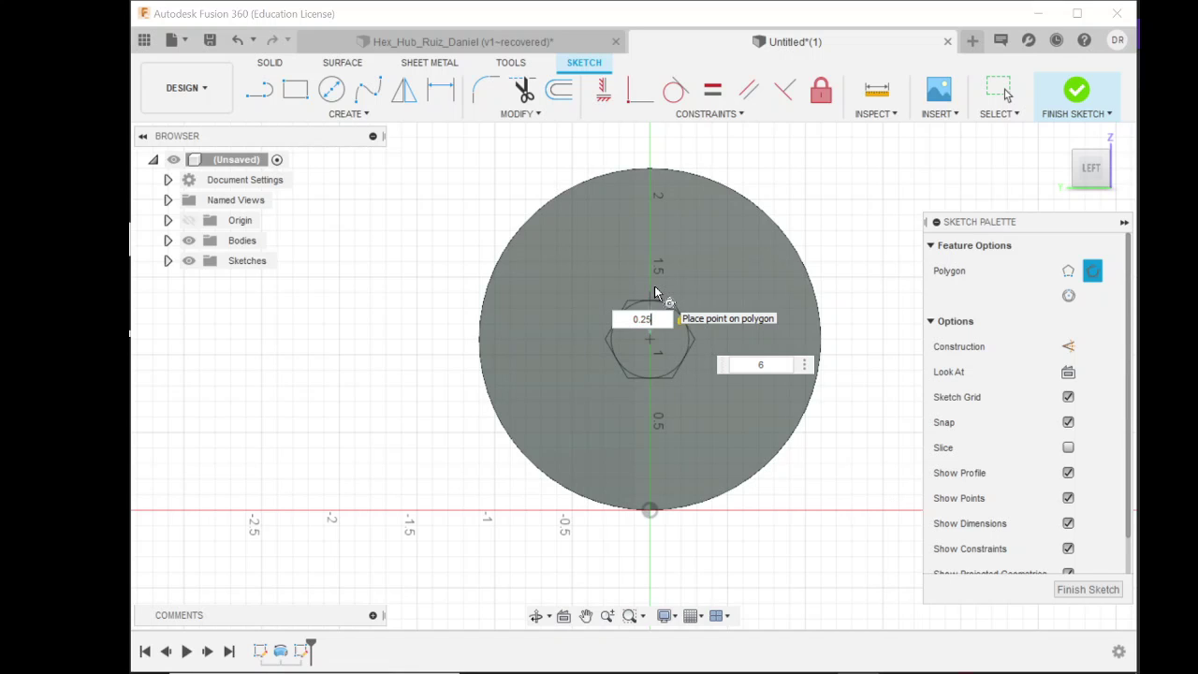
{"action": "key", "text": "Return"}
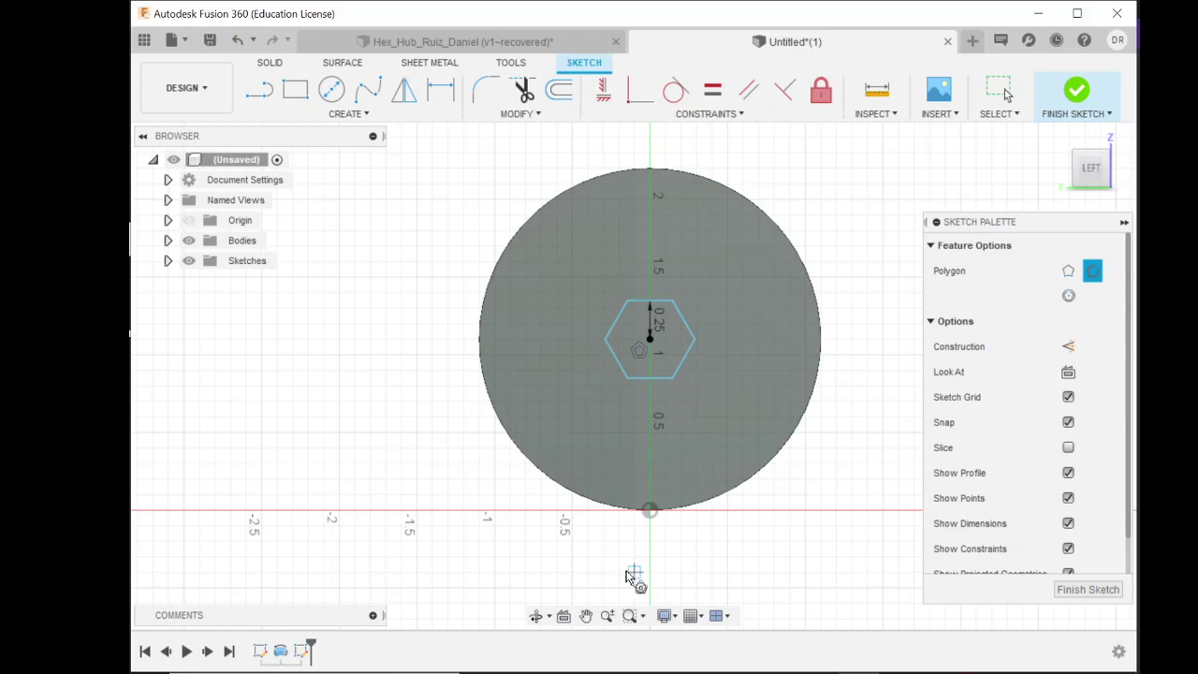
Dimension the vertical distance from the hexagon's lower-left corner to the origin and finish the sketch.
{"action": "left_click", "coordinate": [440, 94]}
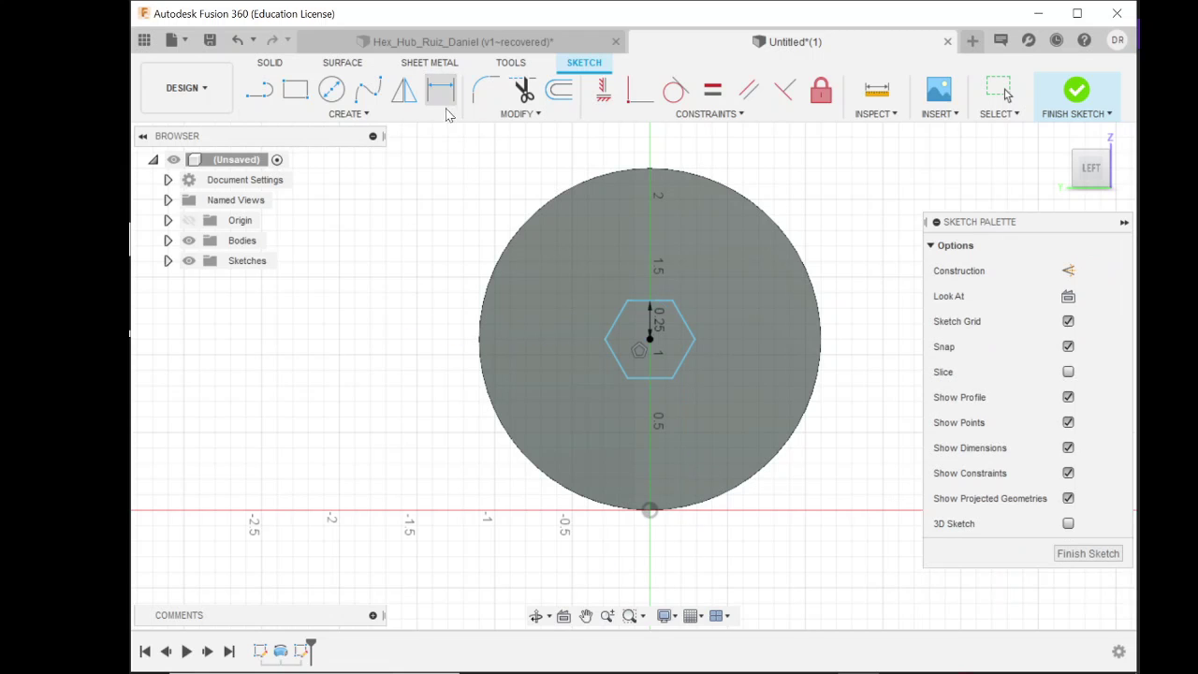
{"action": "left_click", "coordinate": [447, 110]}
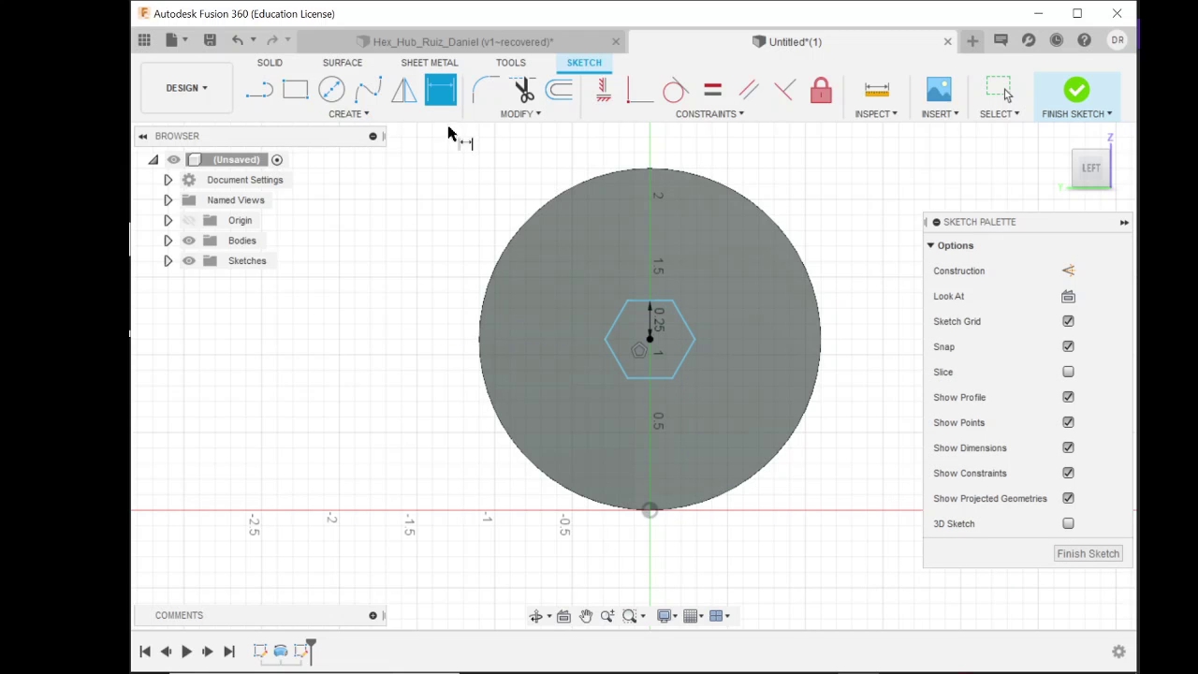
{"action": "left_click", "coordinate": [627, 379]}
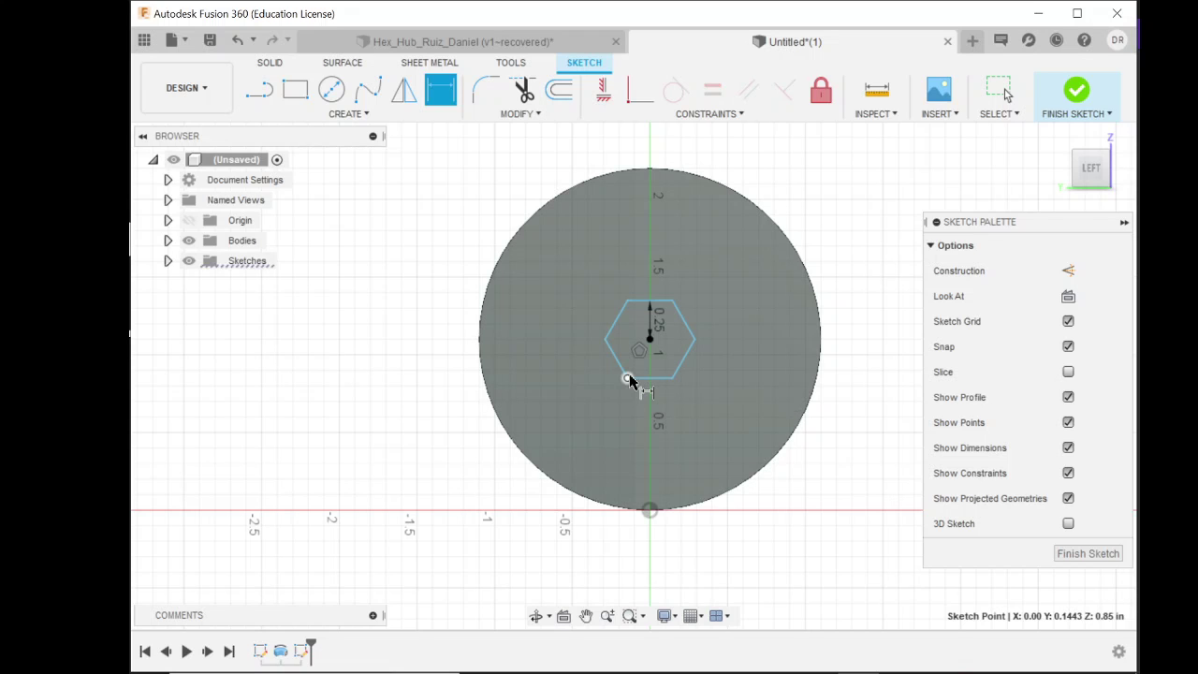
{"action": "left_click", "coordinate": [650, 511]}
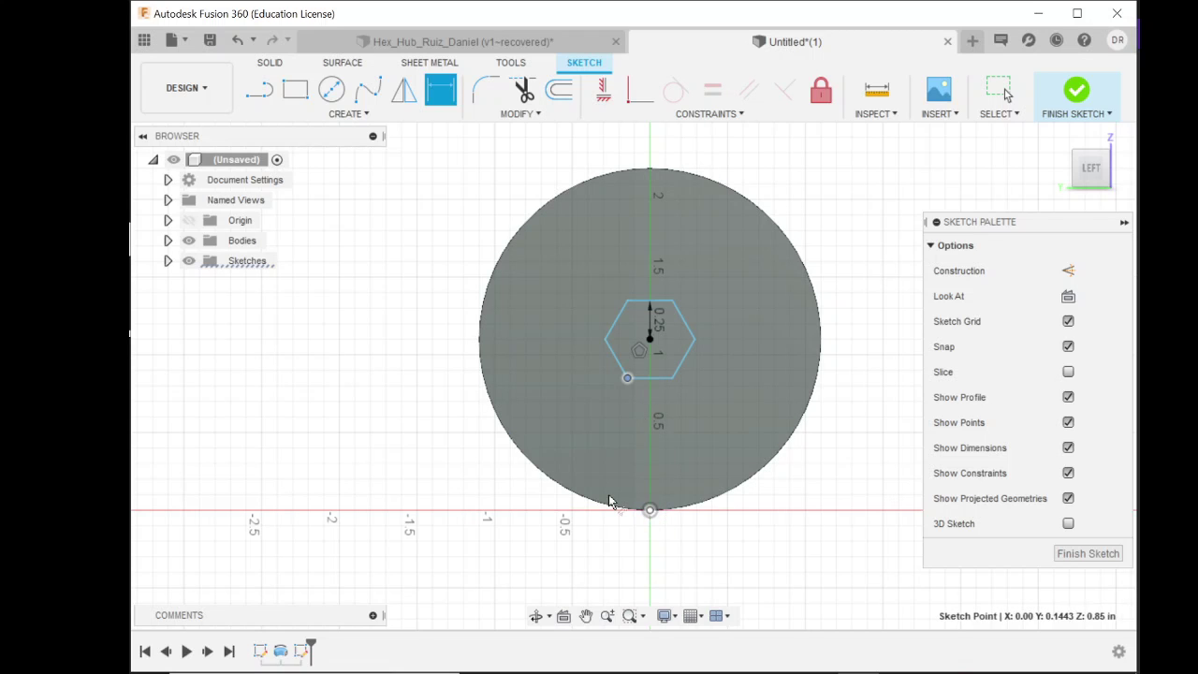
{"action": "left_click", "coordinate": [421, 446]}
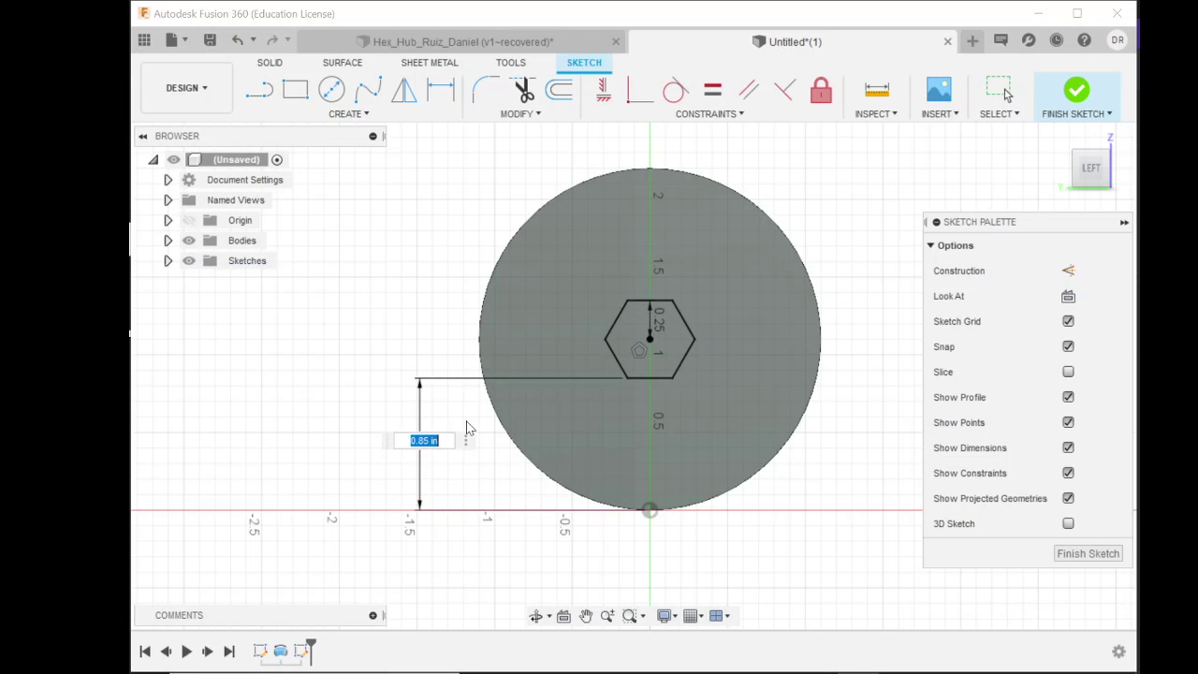
{"action": "key", "text": "Return"}
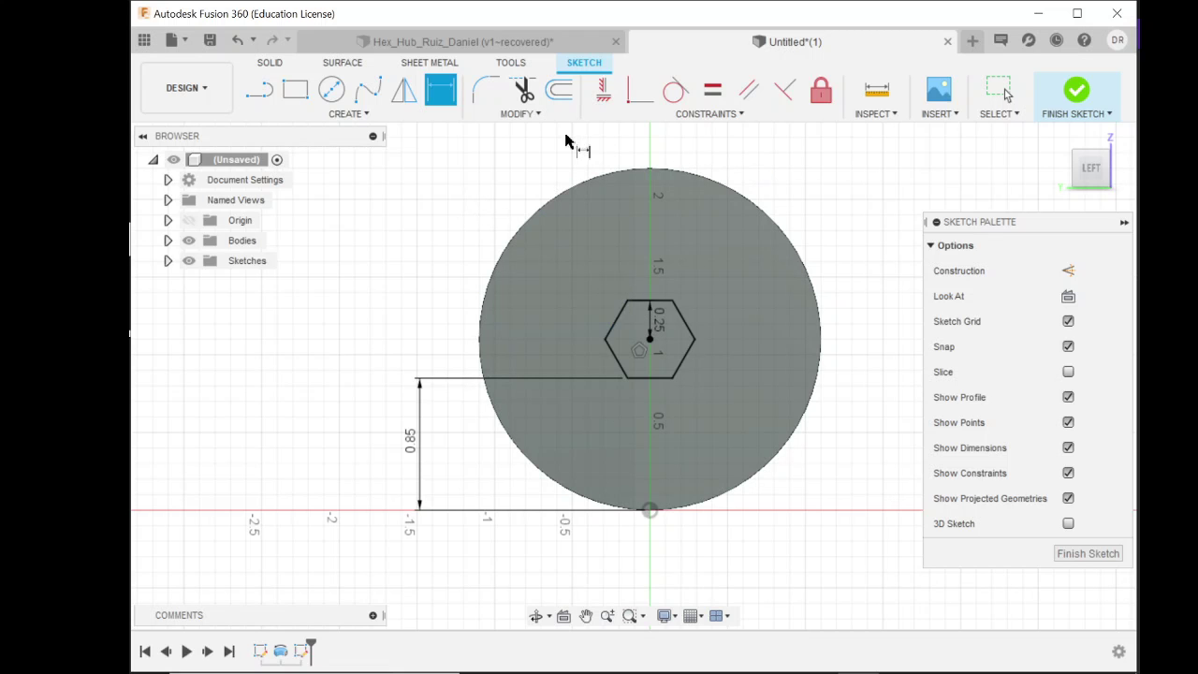
{"action": "left_click", "coordinate": [1077, 93]}
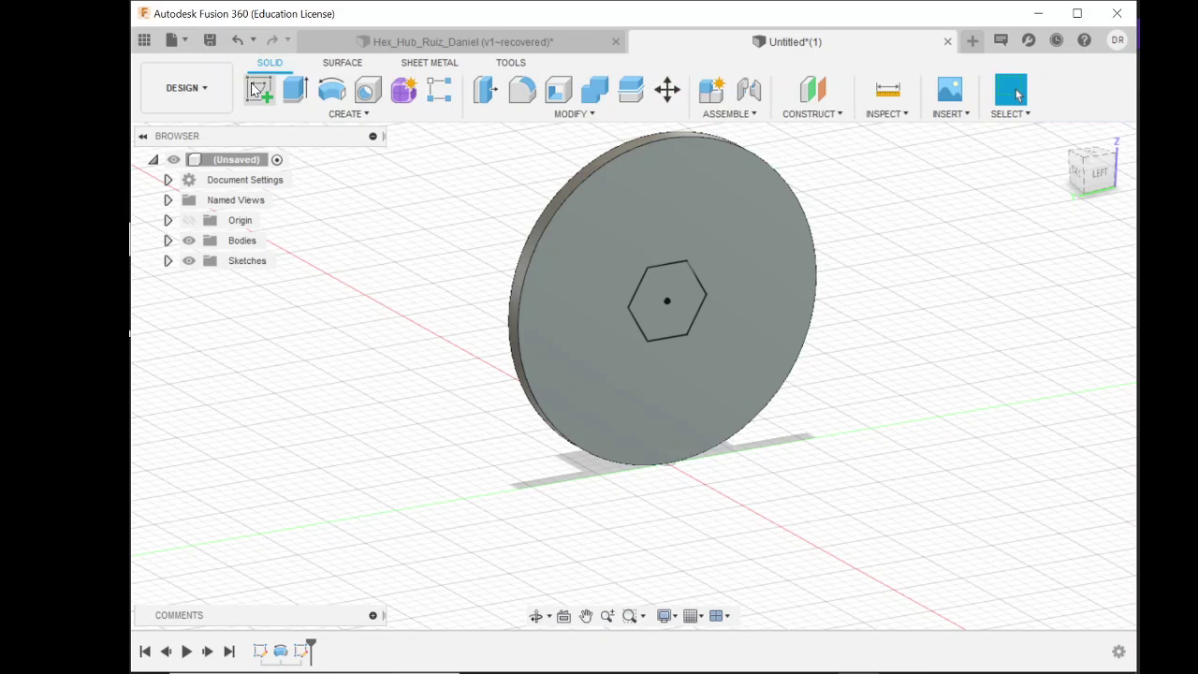
Extrude the hexagon -0.50 in as a cut through the disc and hub to form the bore.
{"action": "left_click", "coordinate": [295, 88]}
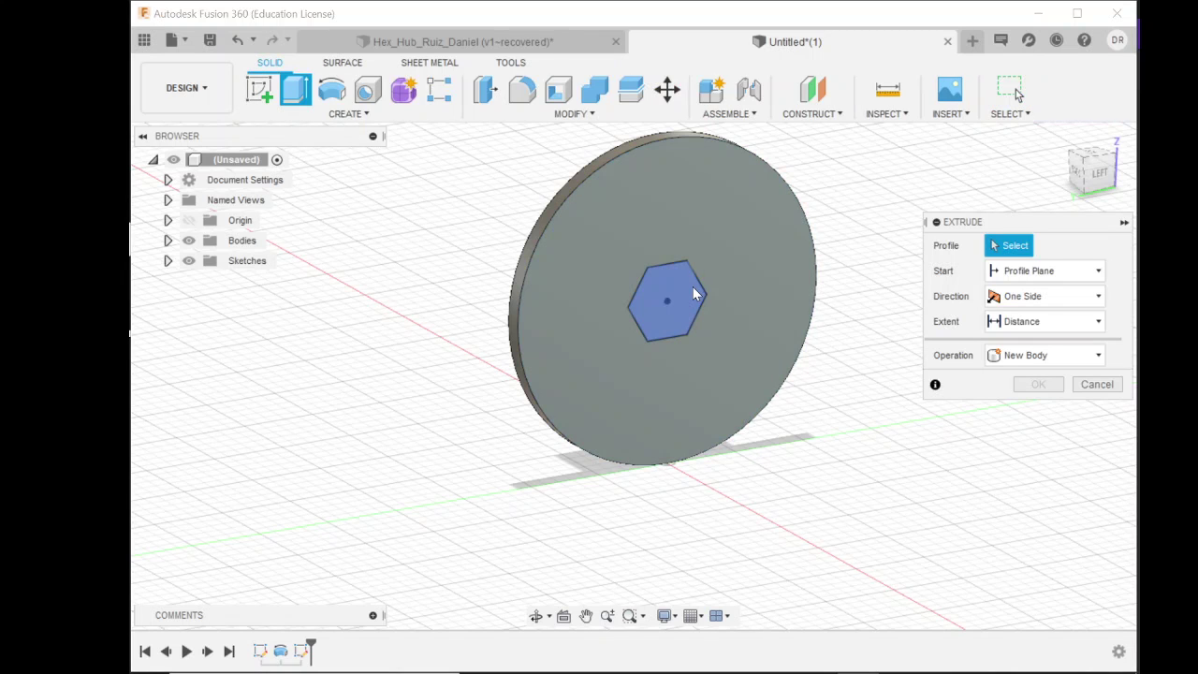
{"action": "left_click", "coordinate": [694, 293]}
{"action": "left_click_drag", "start_coordinate": [682, 310], "coordinate": [645, 279]}
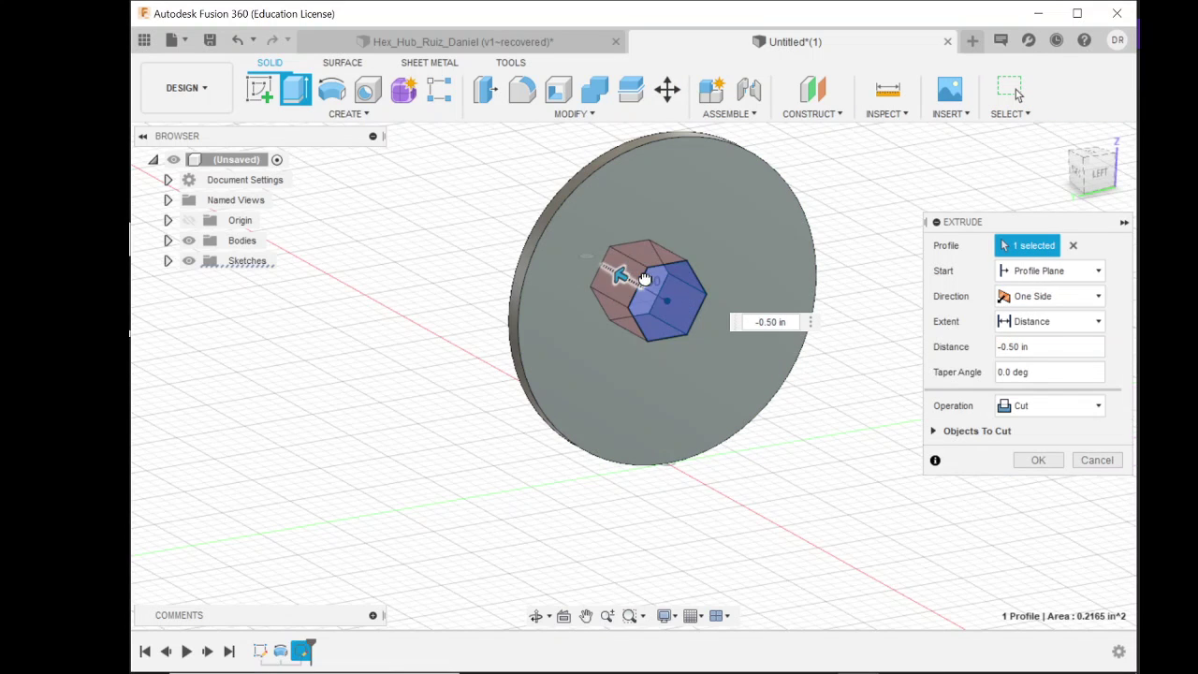
{"action": "mouse_move", "coordinate": [645, 281]}
{"action": "middle_mouse_down", "text": "shift"}
{"action": "mouse_move", "coordinate": [549, 268]}
{"action": "mouse_move", "coordinate": [718, 268]}
{"action": "mouse_move", "coordinate": [728, 302]}
{"action": "middle_mouse_up", "text": "shift"}
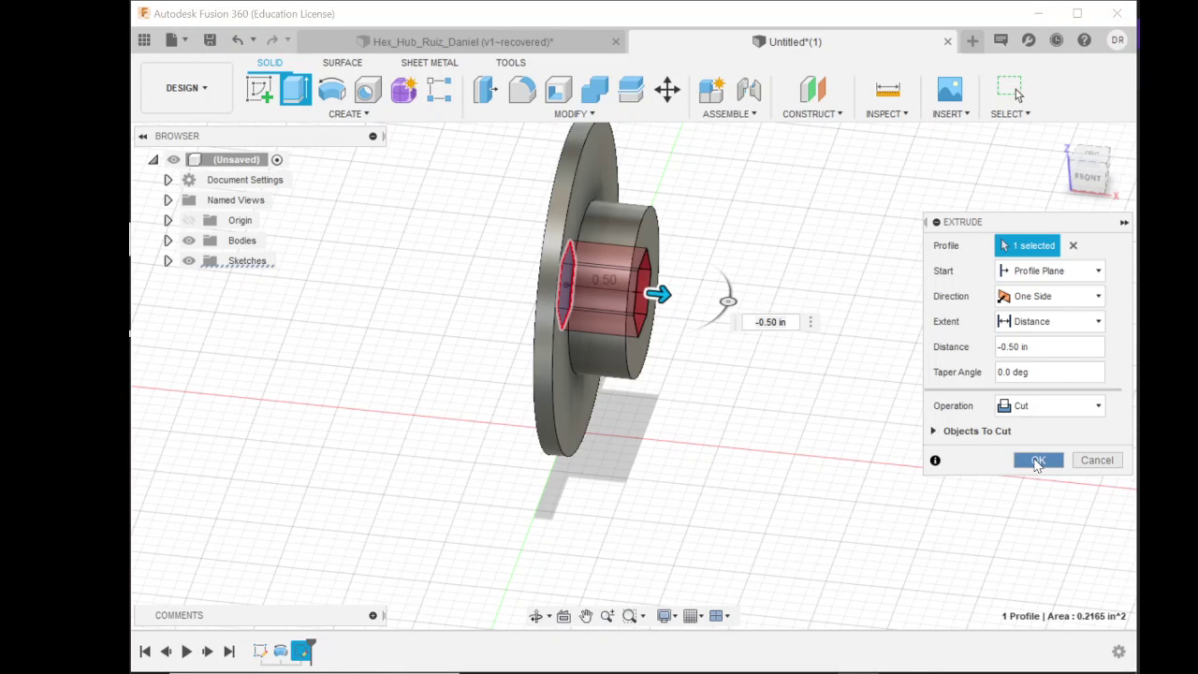
{"action": "left_click", "coordinate": [1037, 460]}
Start a new sketch on the large flat back face of the disc around the hexagonal bore.
{"action": "left_click_drag", "start_coordinate": [1086, 165], "coordinate": [1037, 169]}
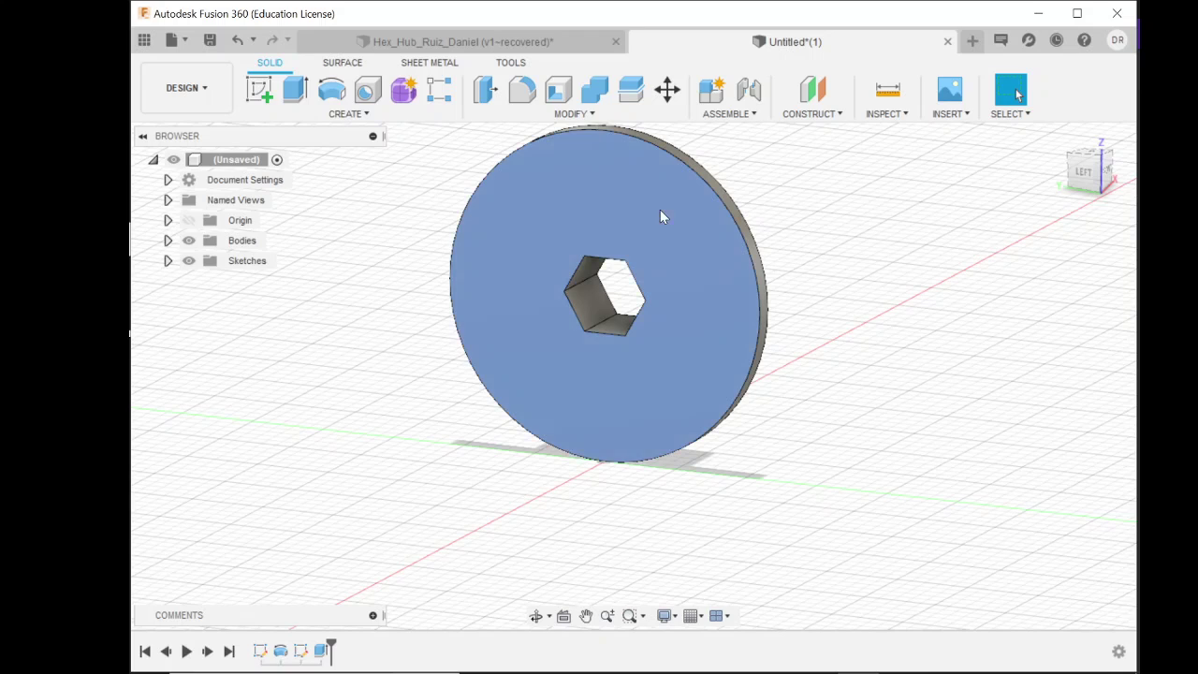
{"action": "left_click", "coordinate": [660, 209]}
{"action": "right_click_drag", "start_coordinate": [708, 277], "coordinate": [694, 304]}
{"action": "left_click", "coordinate": [702, 300]}
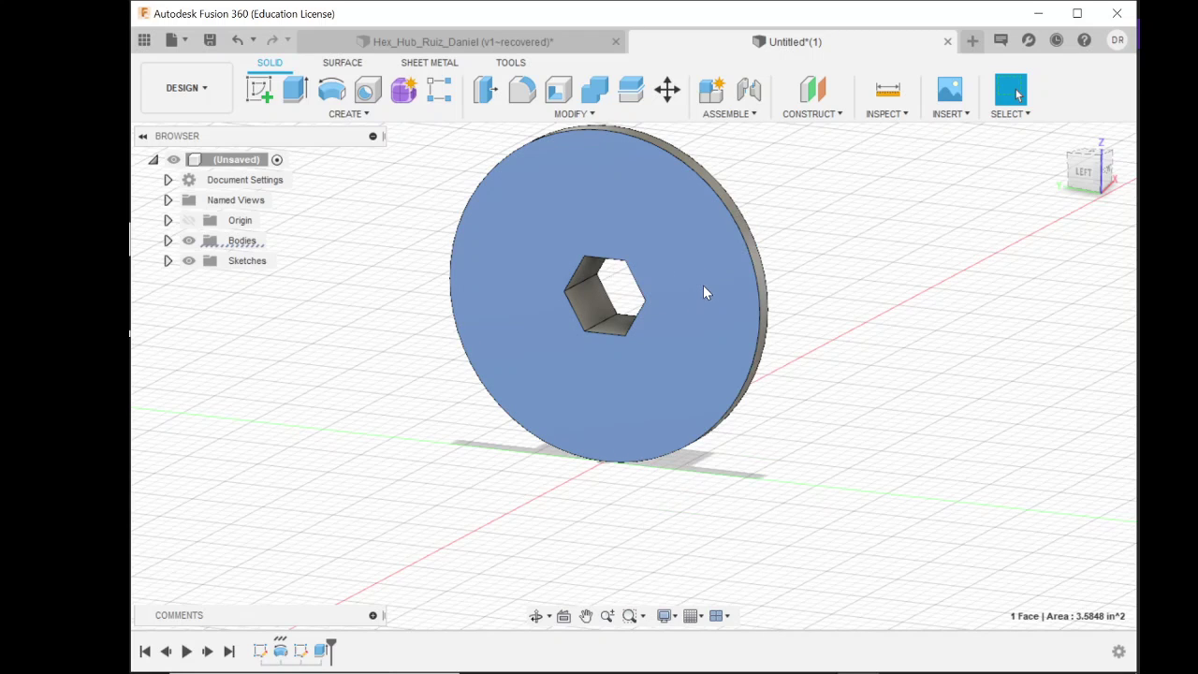
{"action": "left_click", "coordinate": [444, 206]}
{"action": "left_click", "coordinate": [259, 89]}
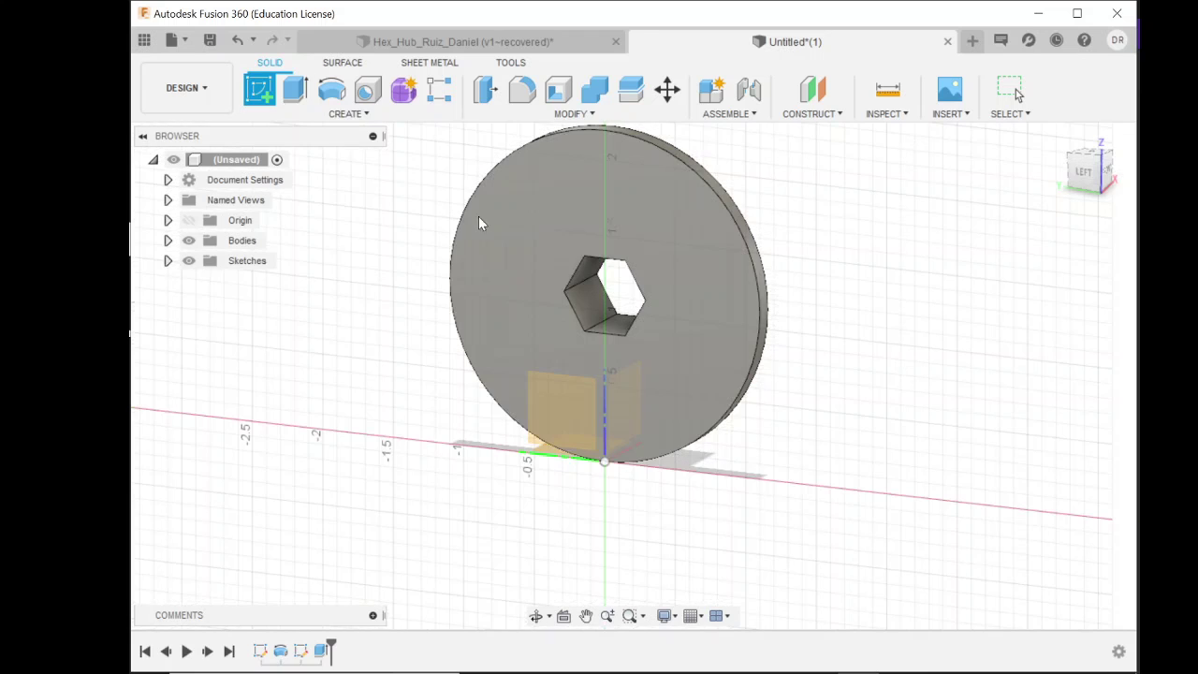
{"action": "left_click", "coordinate": [543, 227]}
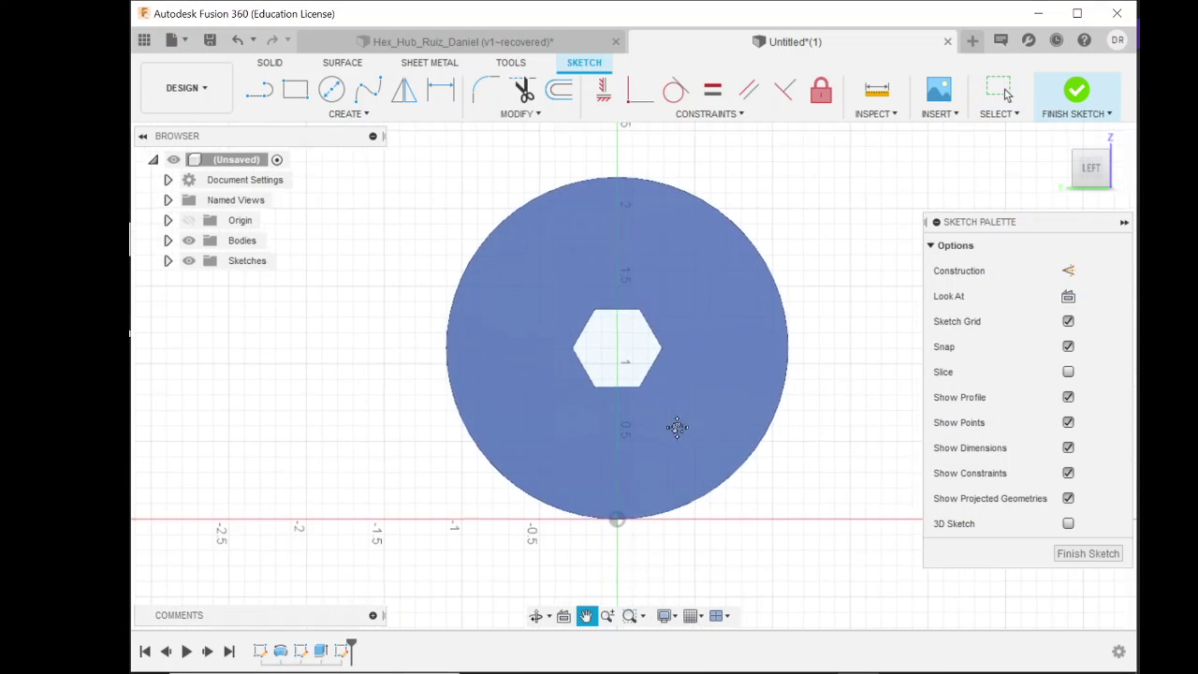
Draw a construction circle with a 1.875 in diameter at the centre of the hexagonal bore.
{"action": "left_click", "coordinate": [331, 93]}
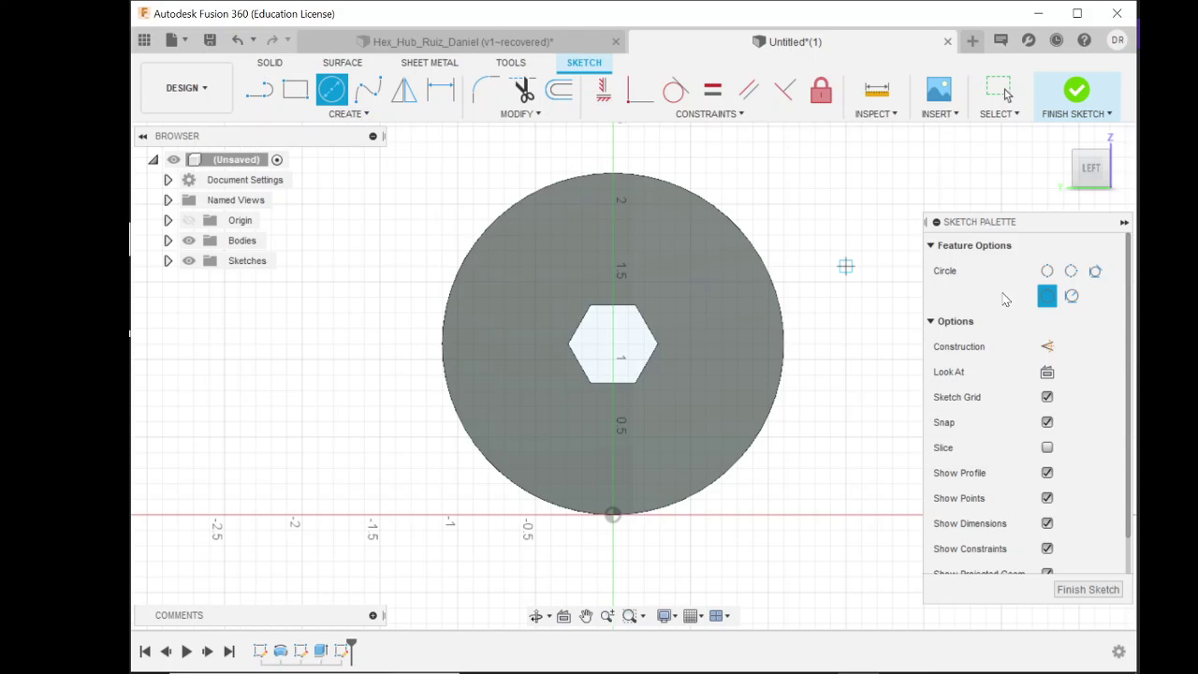
{"action": "left_click", "coordinate": [1047, 346]}
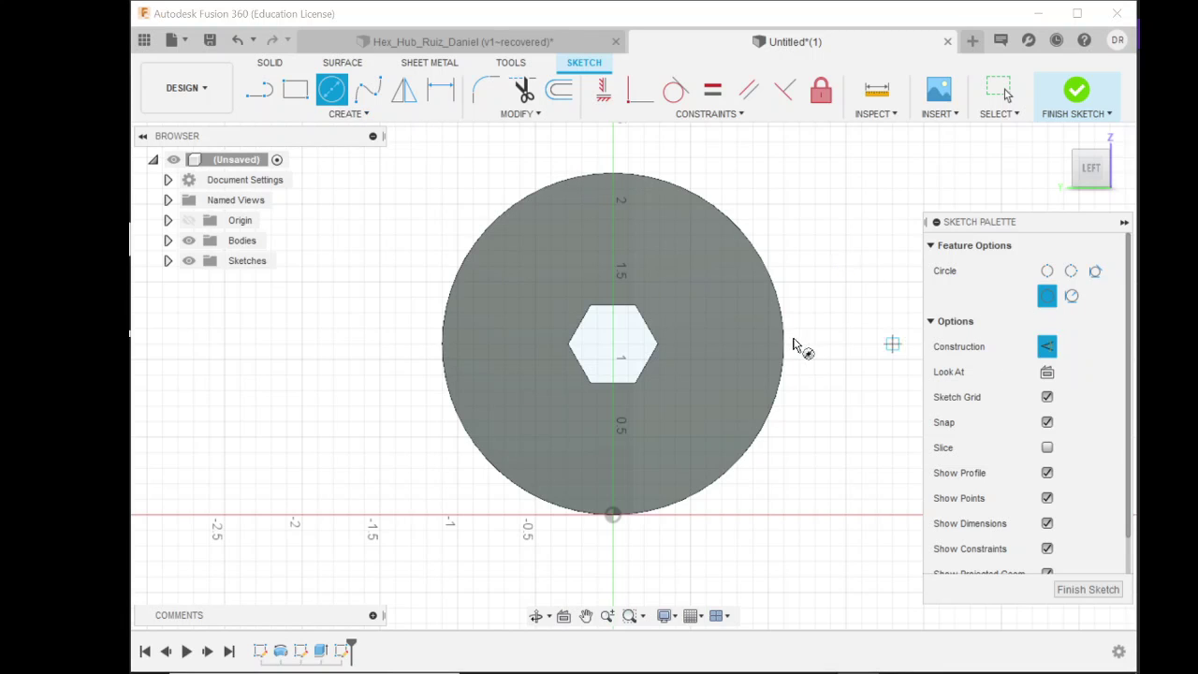
{"action": "left_click", "coordinate": [613, 345]}
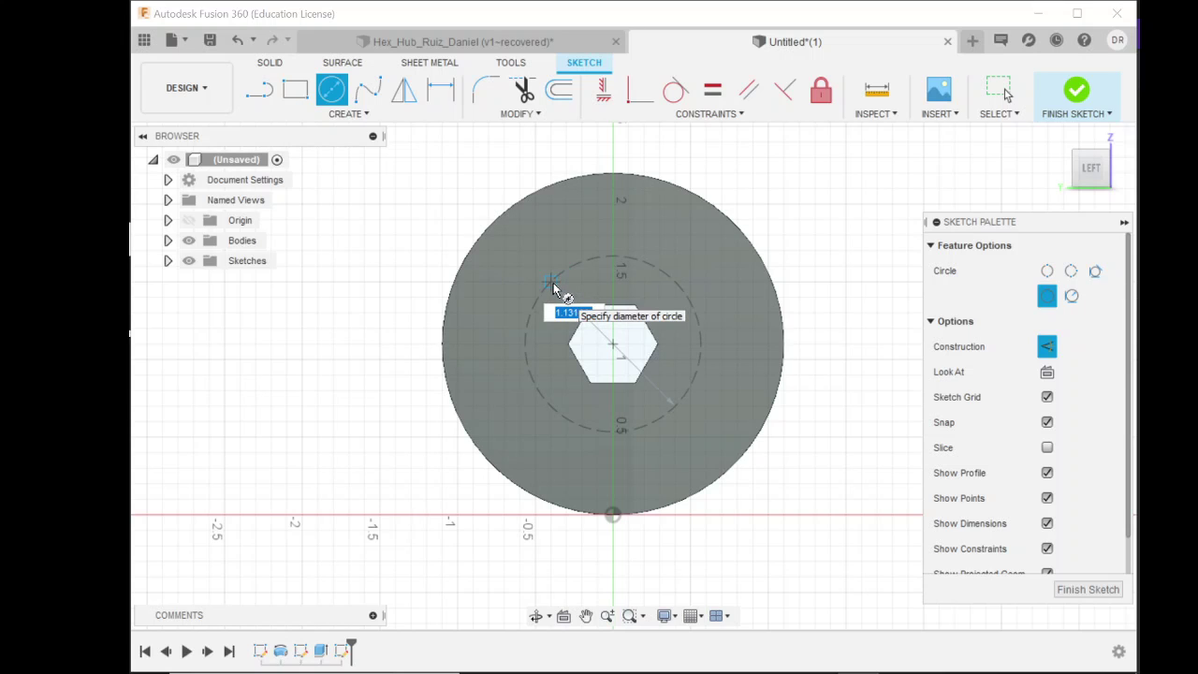
{"action": "type", "text": "1.87"}
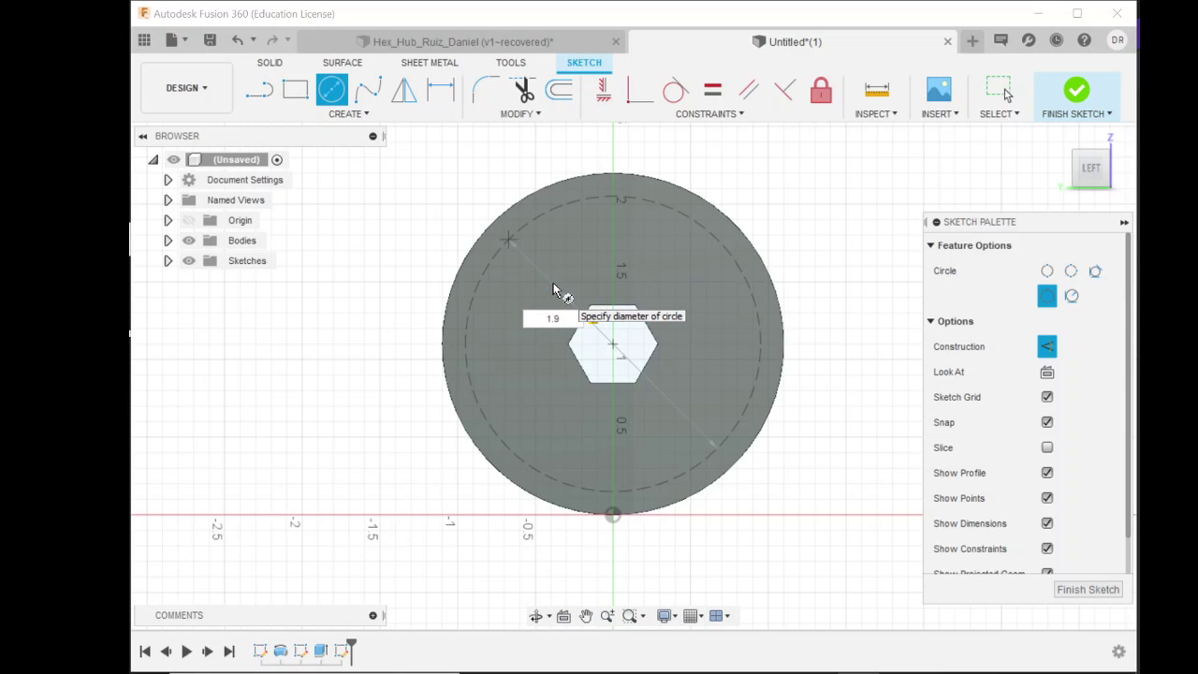
{"action": "type", "text": "5"}
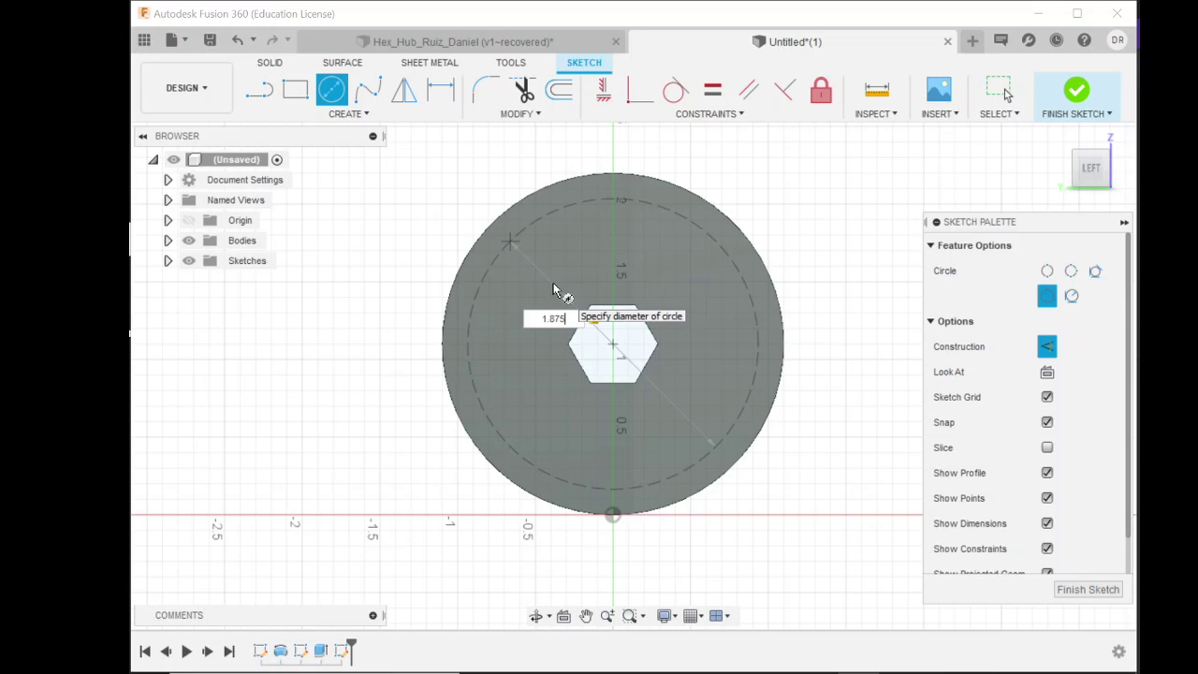
{"action": "key", "text": "Return"}
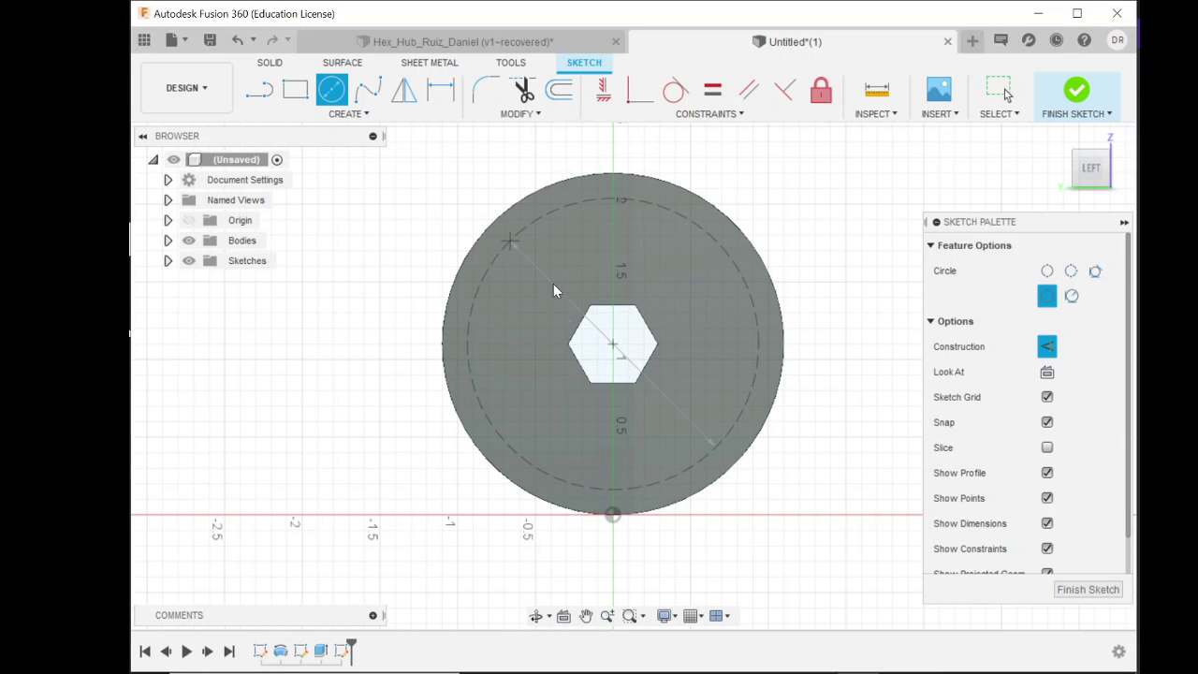
{"action": "key", "text": "Escape"}
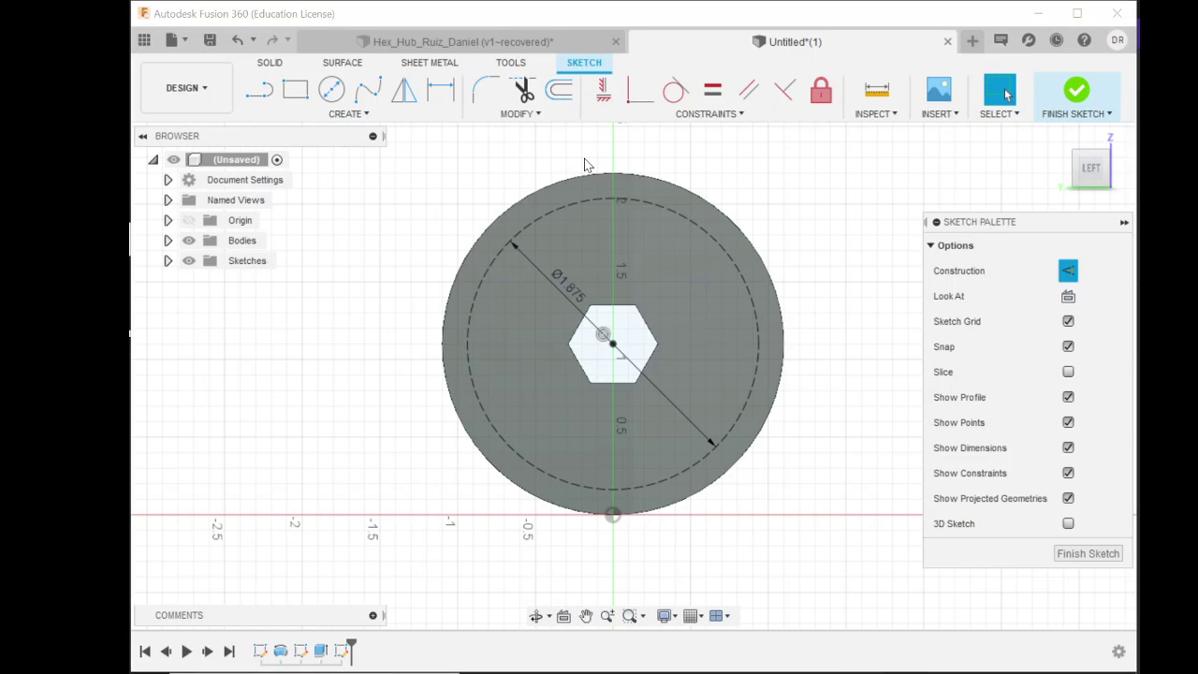
Place a sketch point directly above the bore's centre and dimension its vertical distance from the centre as 1.875/2 in.
{"action": "type", "text": "spo"}
{"action": "key", "text": "Return"}
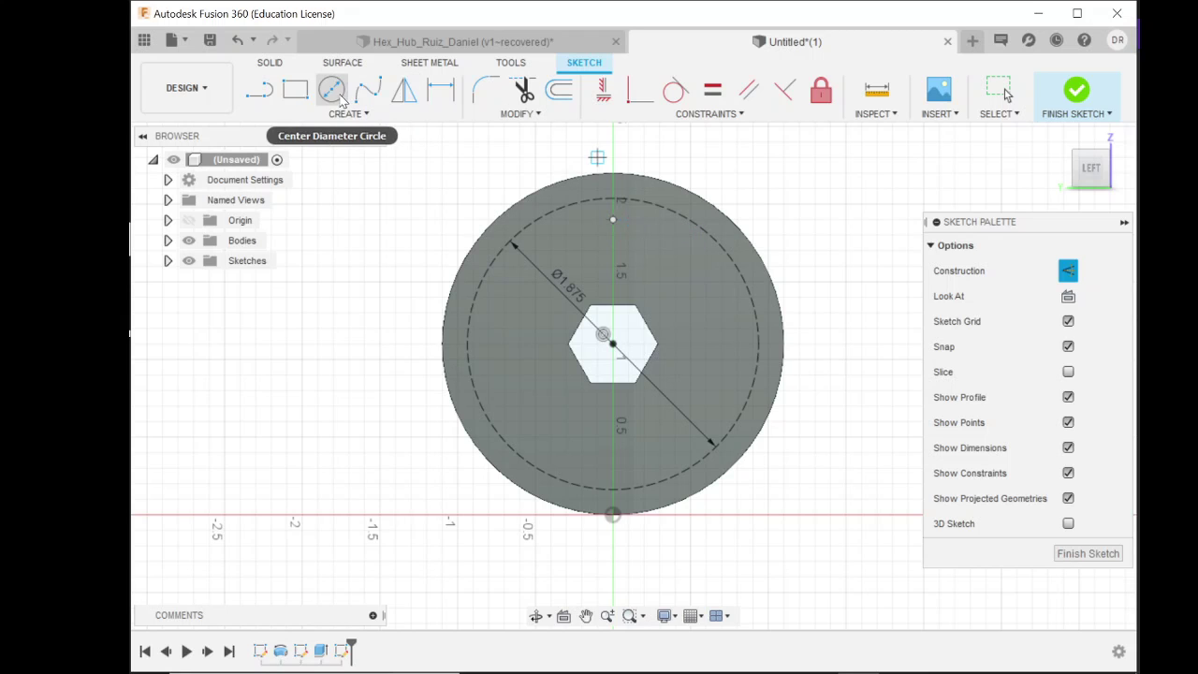
{"action": "left_click", "coordinate": [440, 92]}
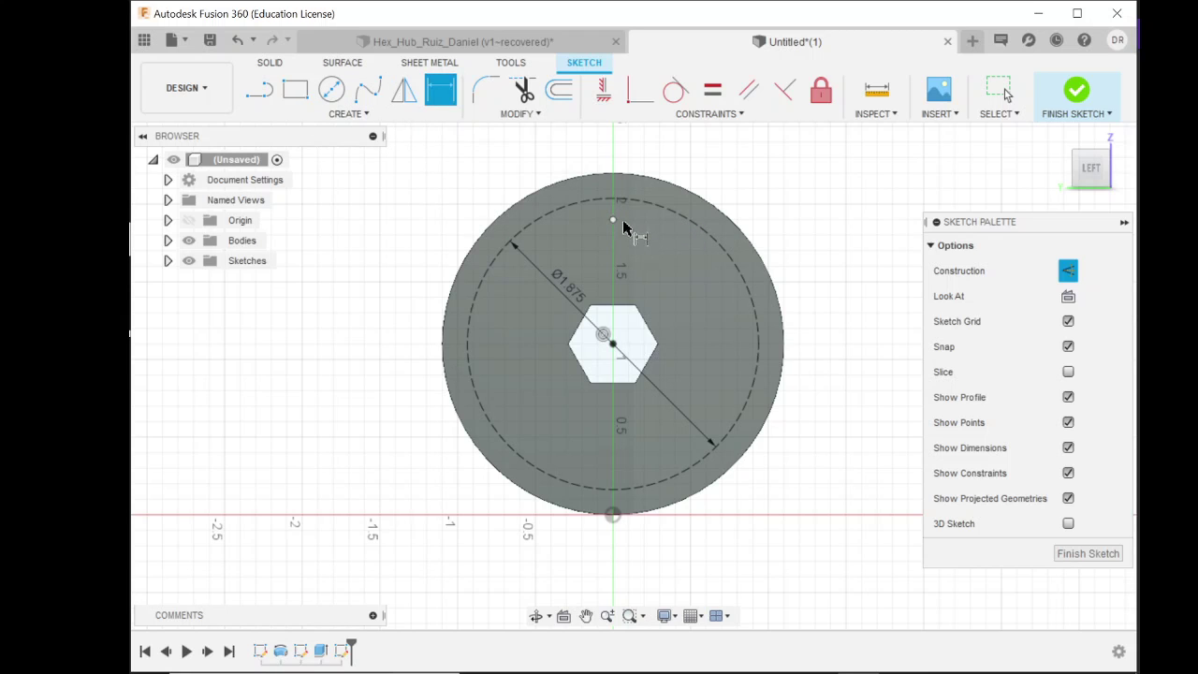
{"action": "left_click", "coordinate": [610, 338]}
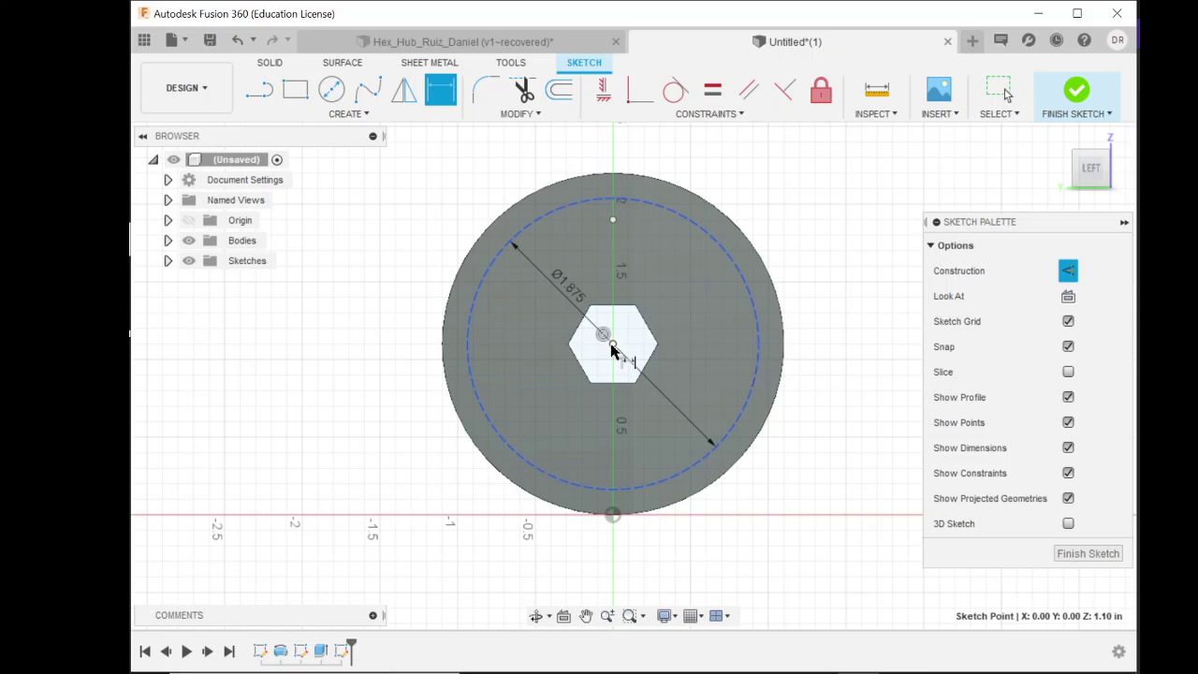
{"action": "left_click", "coordinate": [612, 344]}
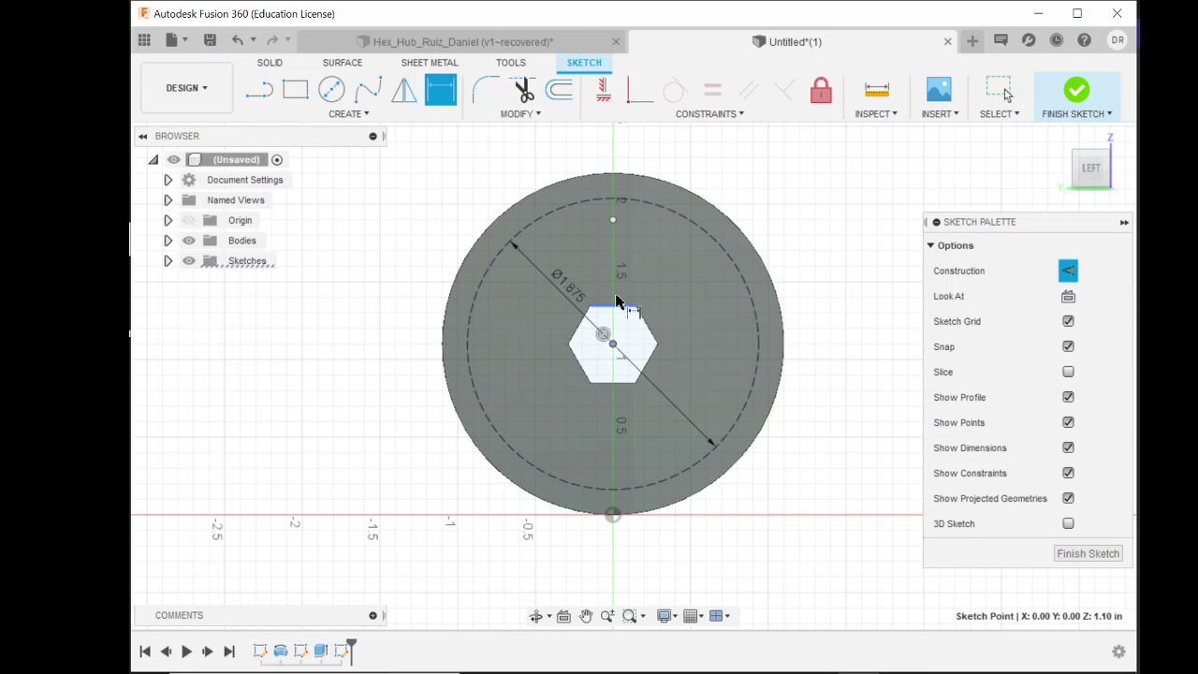
{"action": "left_click", "coordinate": [613, 221]}
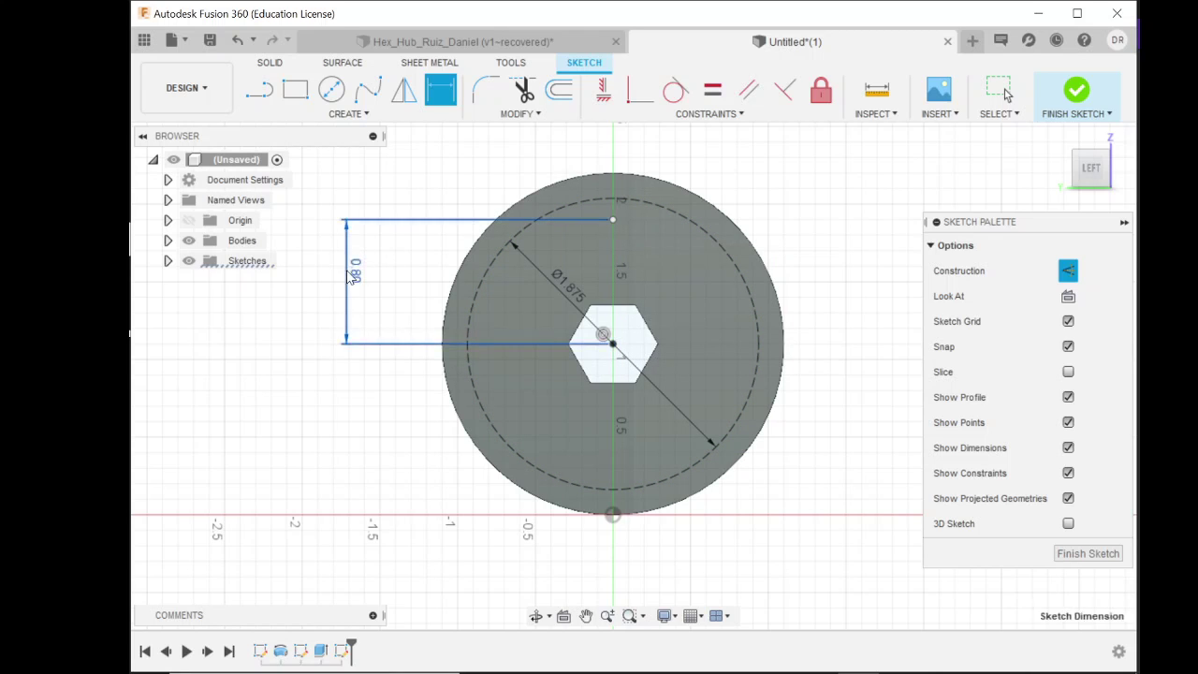
{"action": "left_click", "coordinate": [348, 276]}
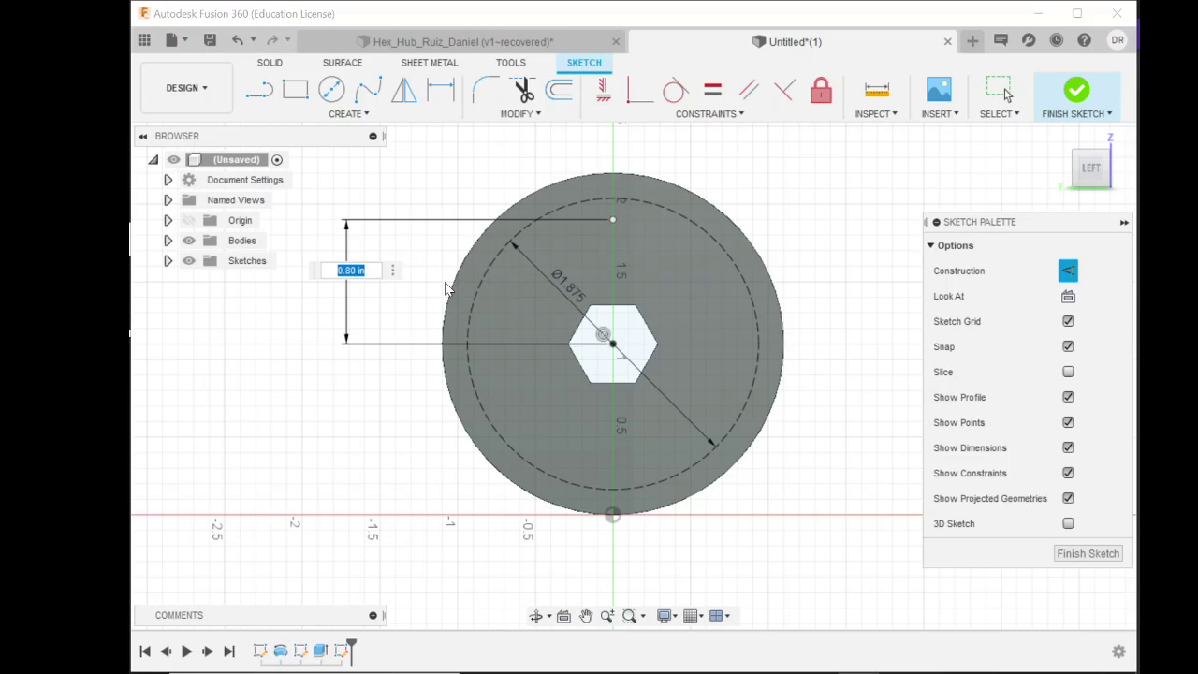
{"action": "type", "text": "1.875/2"}
{"action": "key", "text": "Return"}
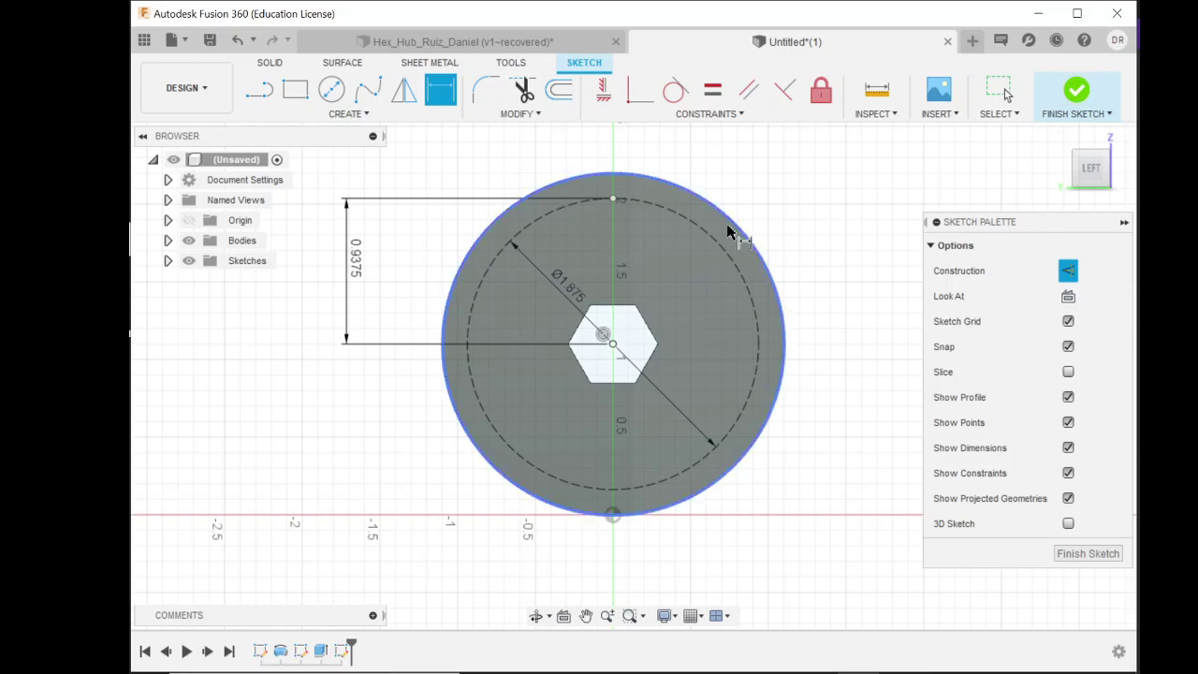
Create a simple hole at the sketch point on the construction circle, with a 0.164 in diameter and 0.20 in depth.
{"action": "key", "text": "h"}
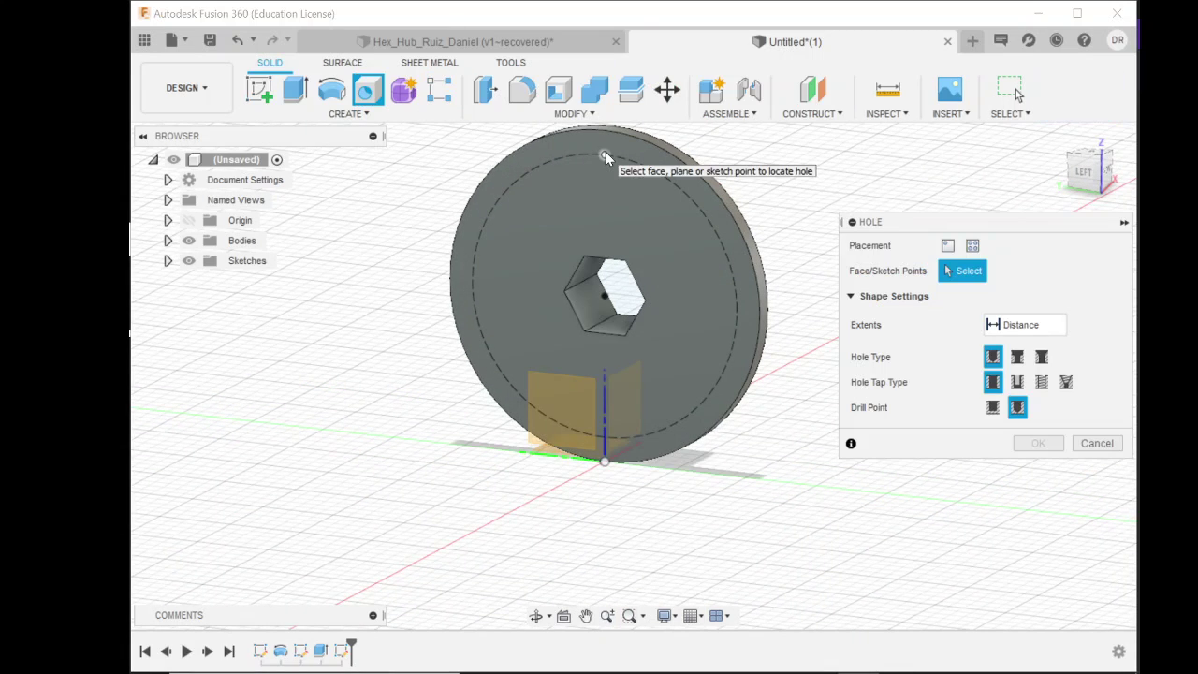
{"action": "left_click", "coordinate": [605, 155]}
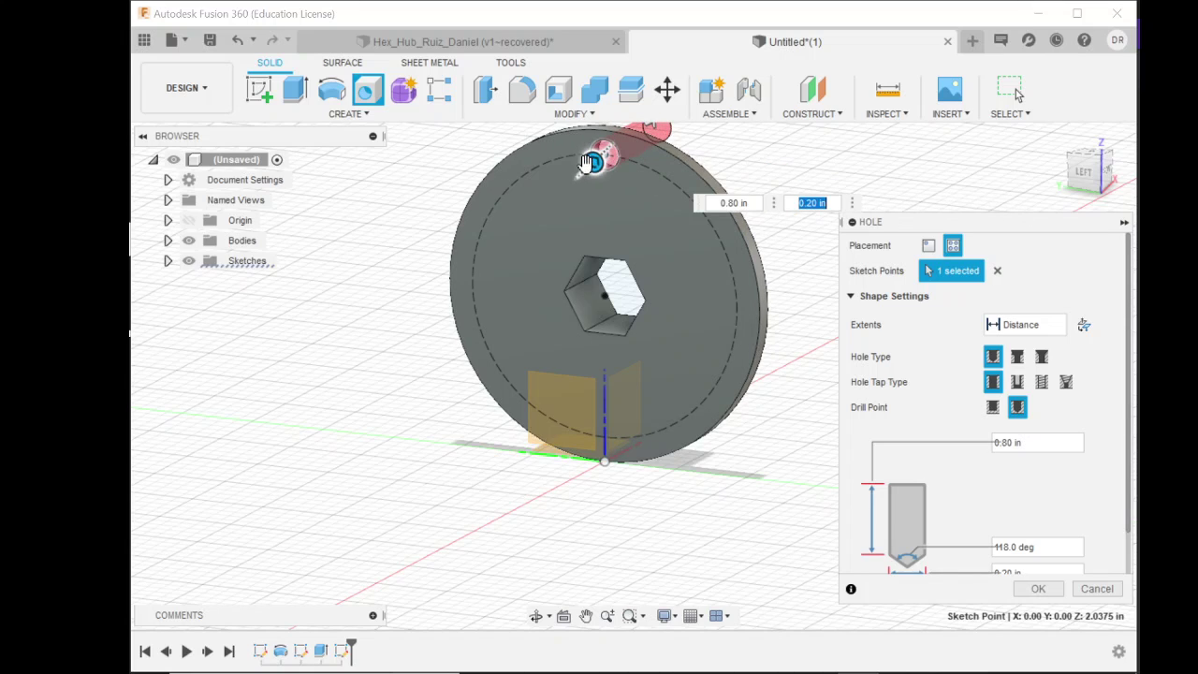
{"action": "key", "text": "Tab"}
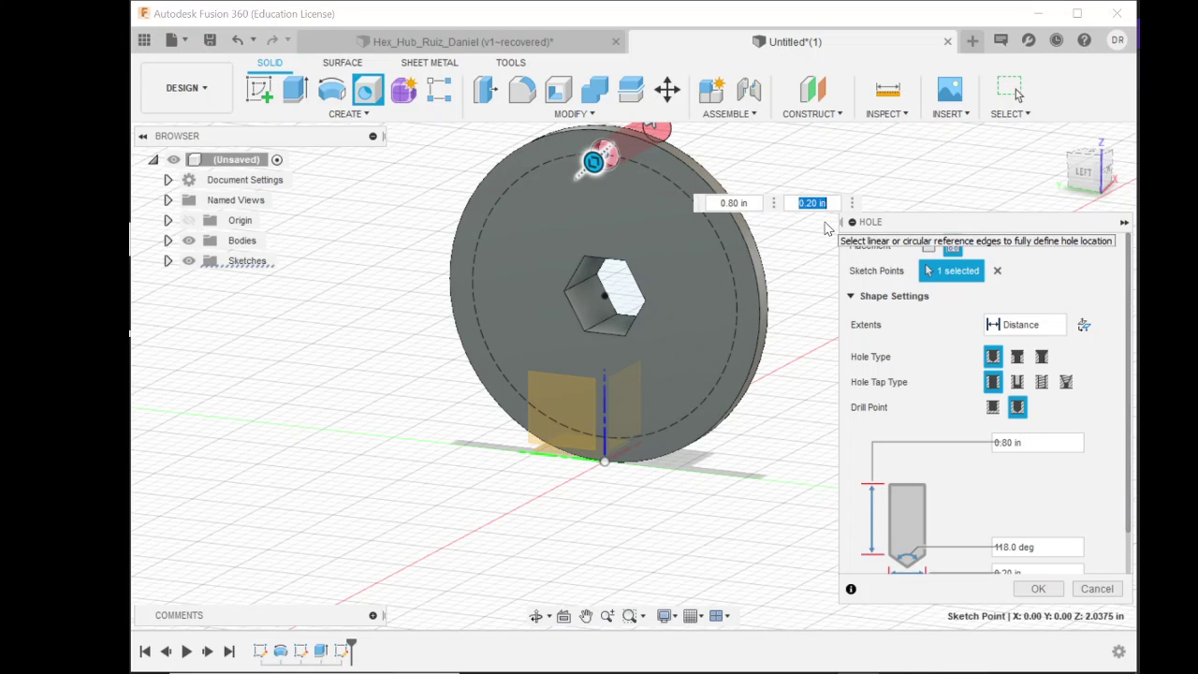
{"action": "type", "text": "0.164"}
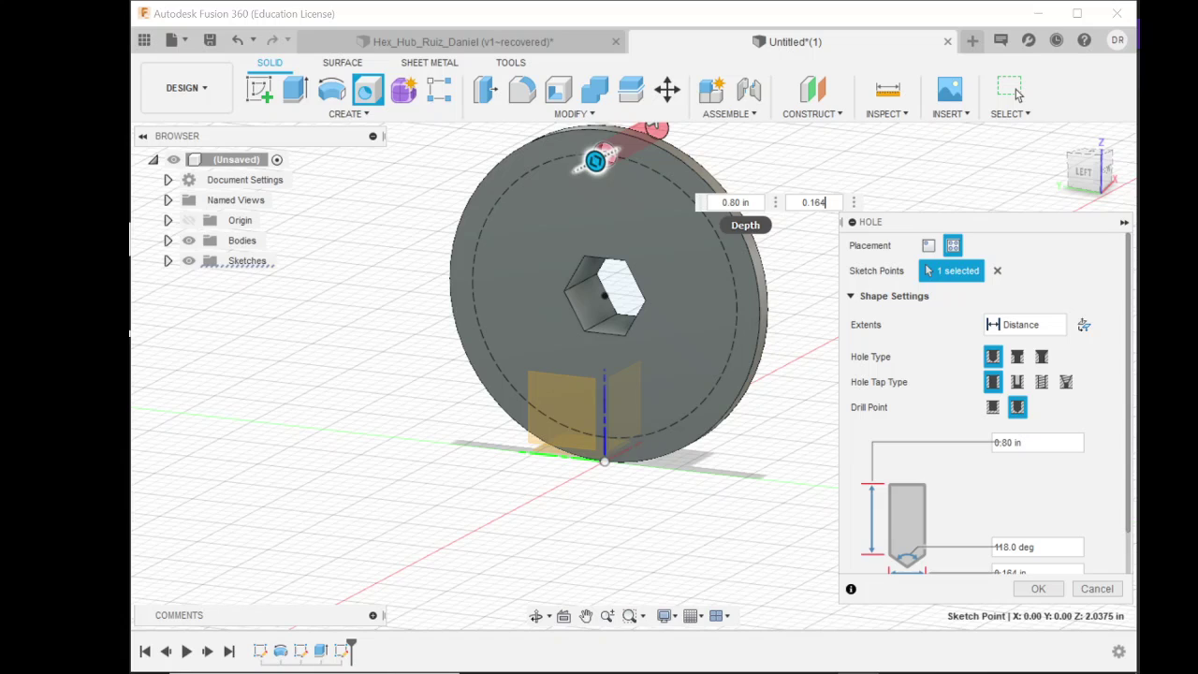
{"action": "type", "text": "2"}
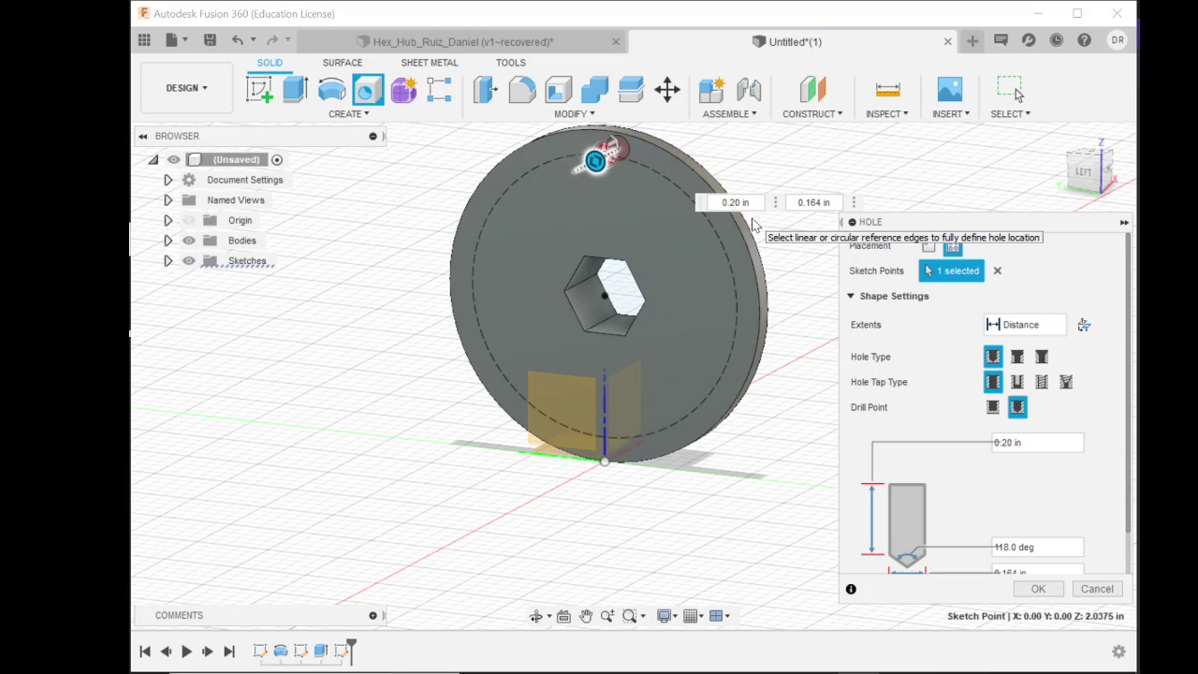
{"action": "key", "text": "Return"}
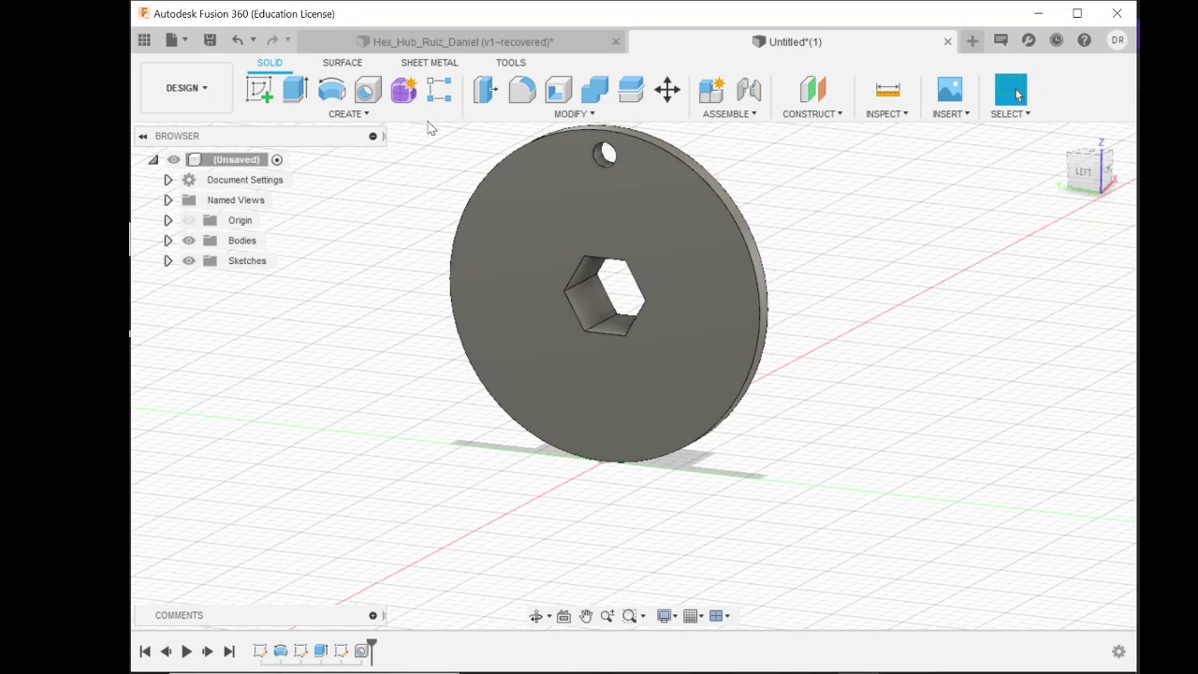
Create a full circular pattern of the mounting hole around the disc's axis with a quantity of 6.
{"action": "type", "text": "s"}
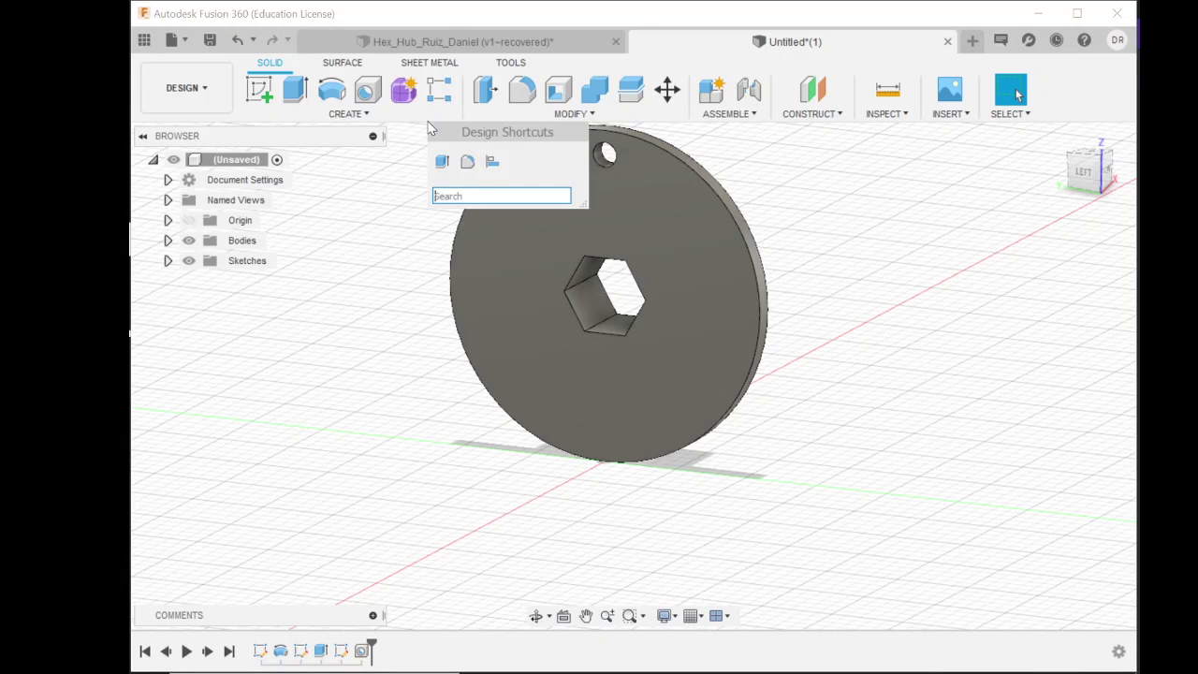
{"action": "type", "text": "circ"}
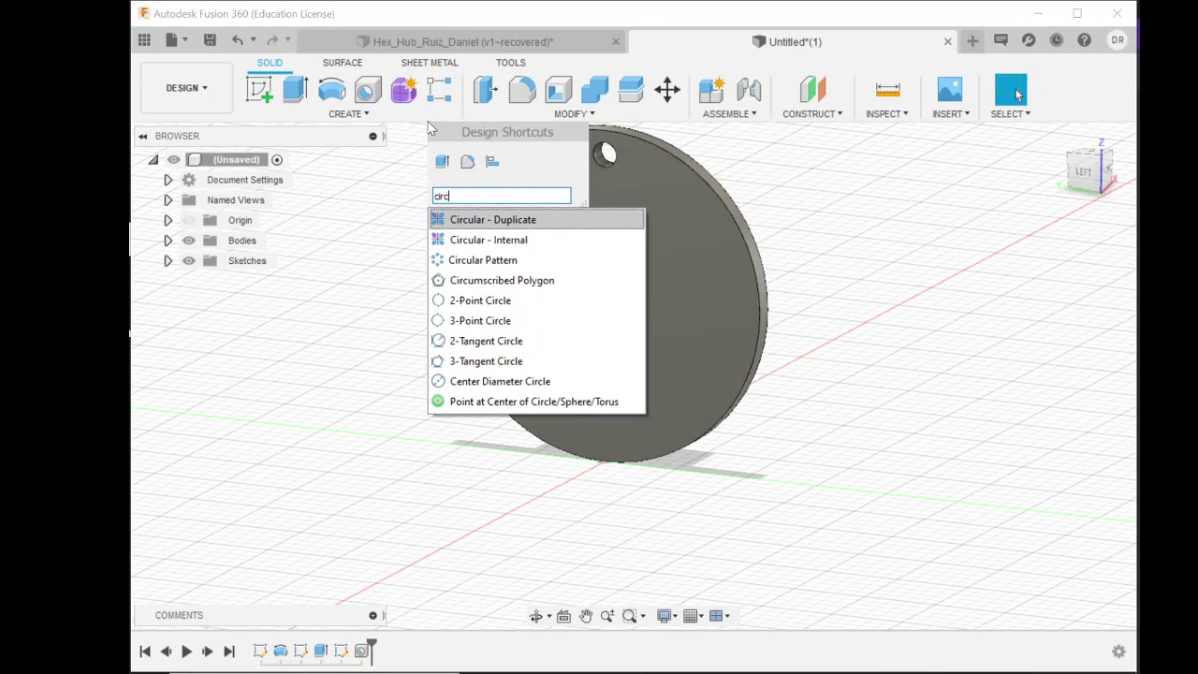
{"action": "type", "text": "ular"}
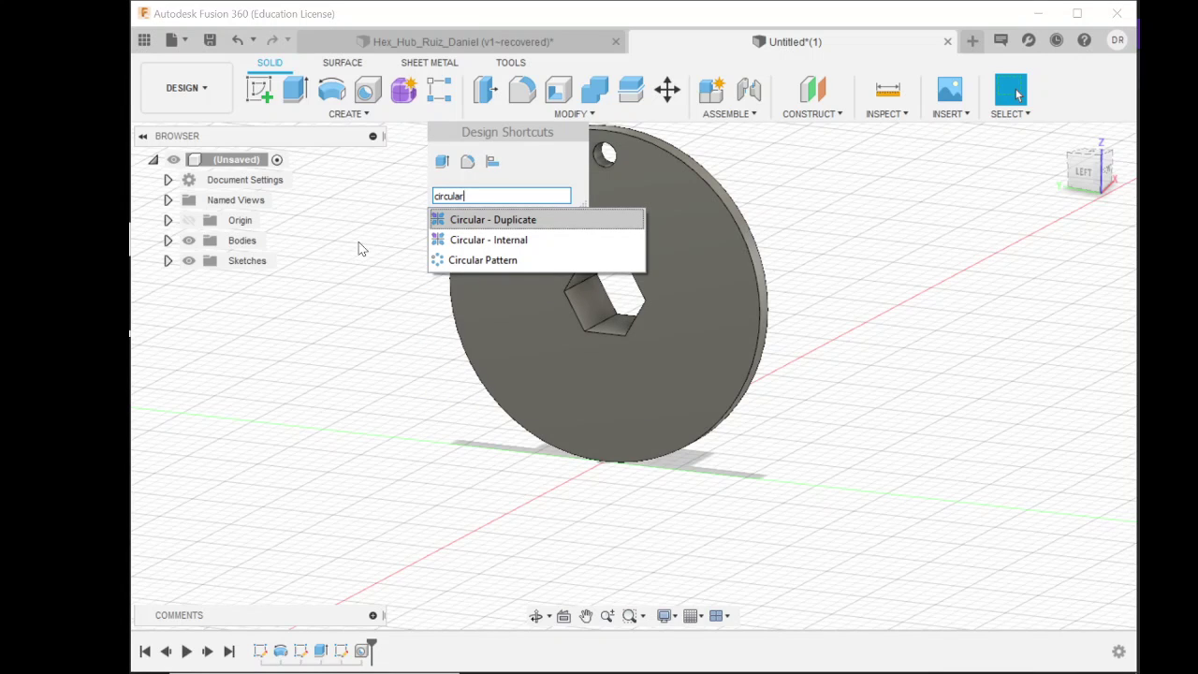
{"action": "left_click", "coordinate": [628, 260]}
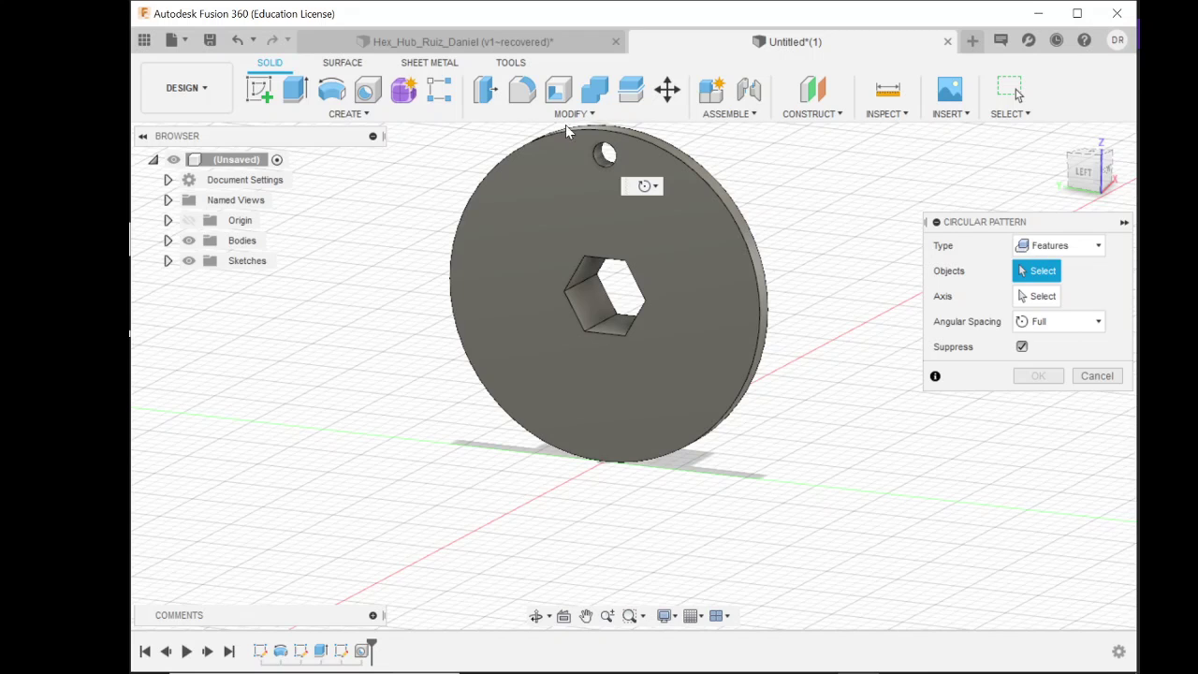
{"action": "left_click", "coordinate": [603, 155]}
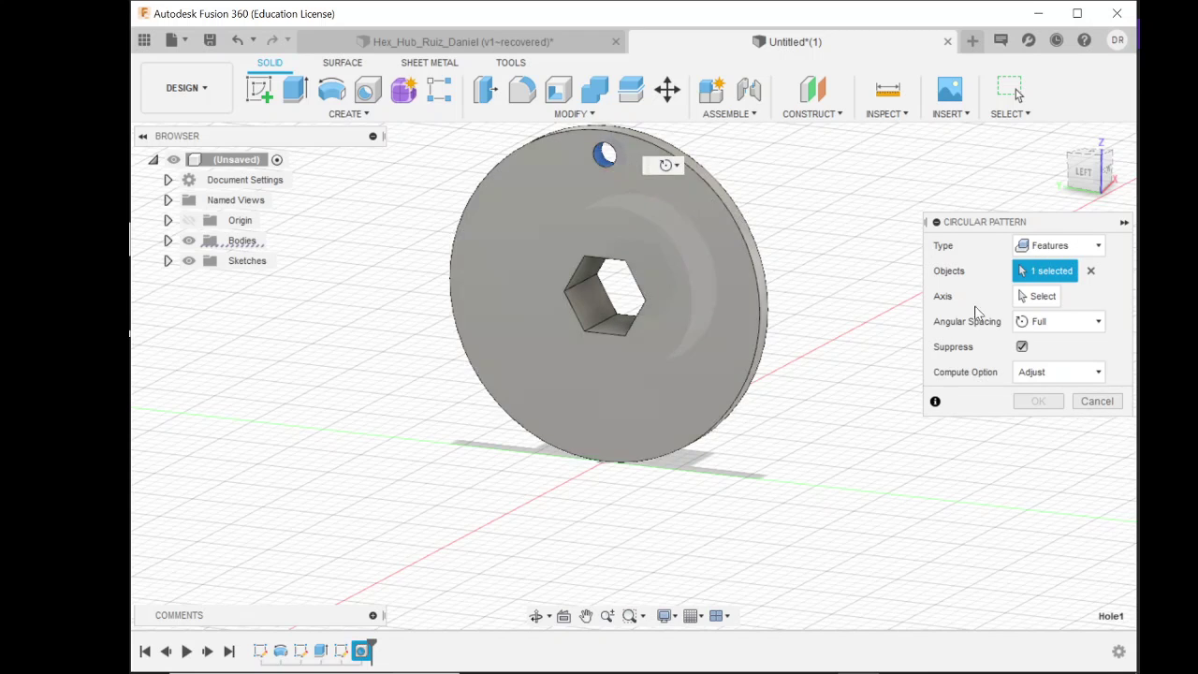
{"action": "left_click", "coordinate": [1029, 297]}
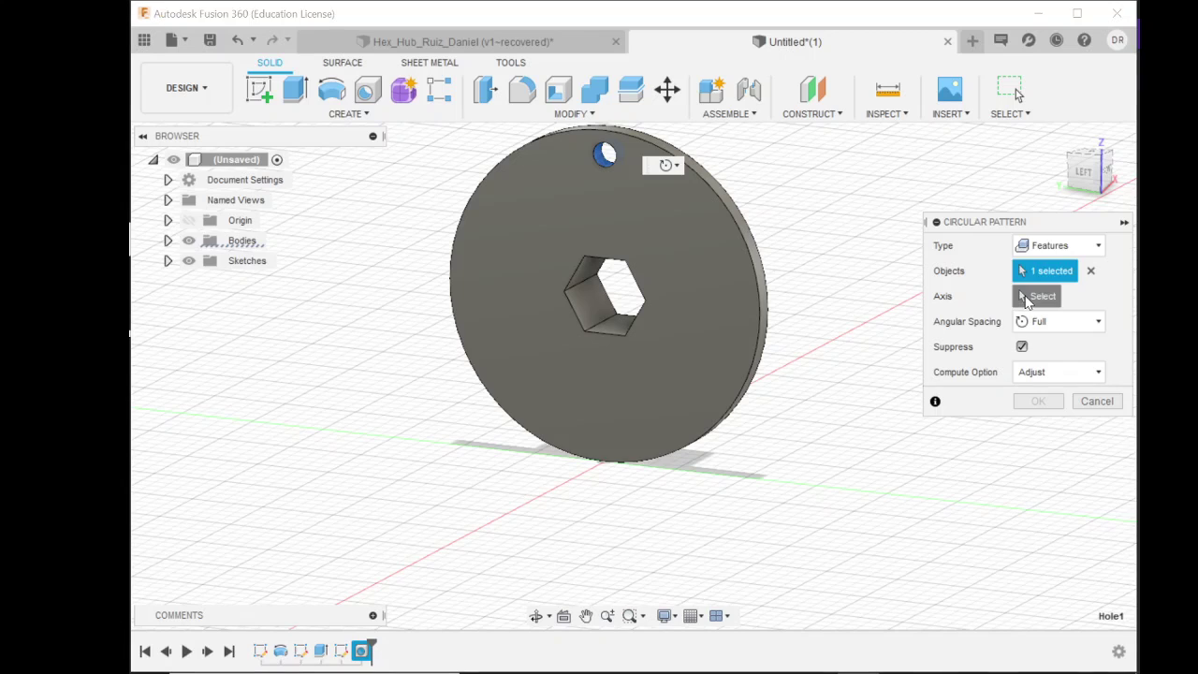
{"action": "left_click", "coordinate": [748, 269]}
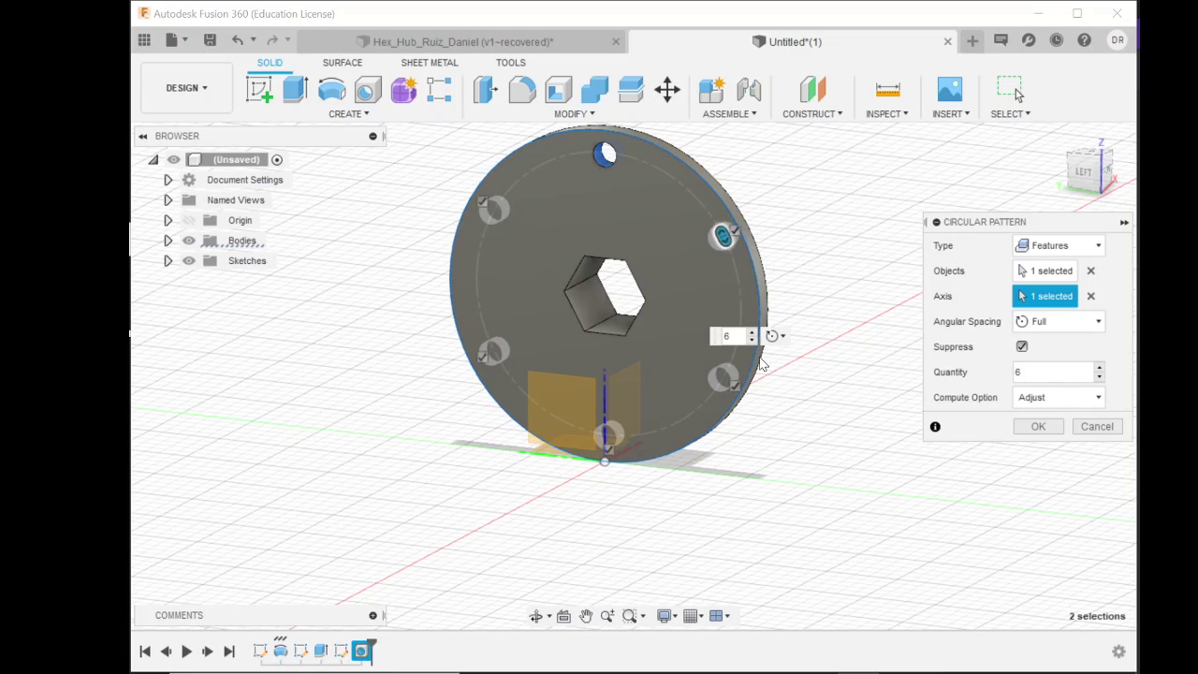
{"action": "key", "text": "Return"}
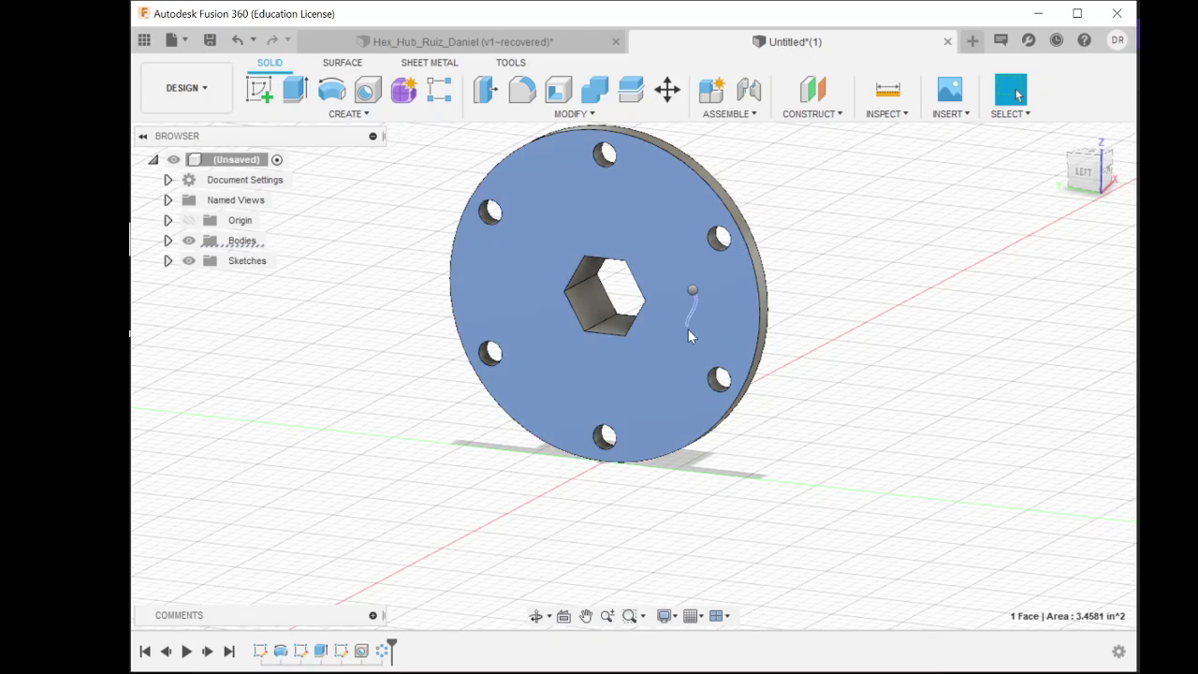
Start a new sketch on the large flat face of the disc containing the six mounting holes.
{"action": "left_click", "coordinate": [688, 328]}
{"action": "left_click", "coordinate": [258, 89]}
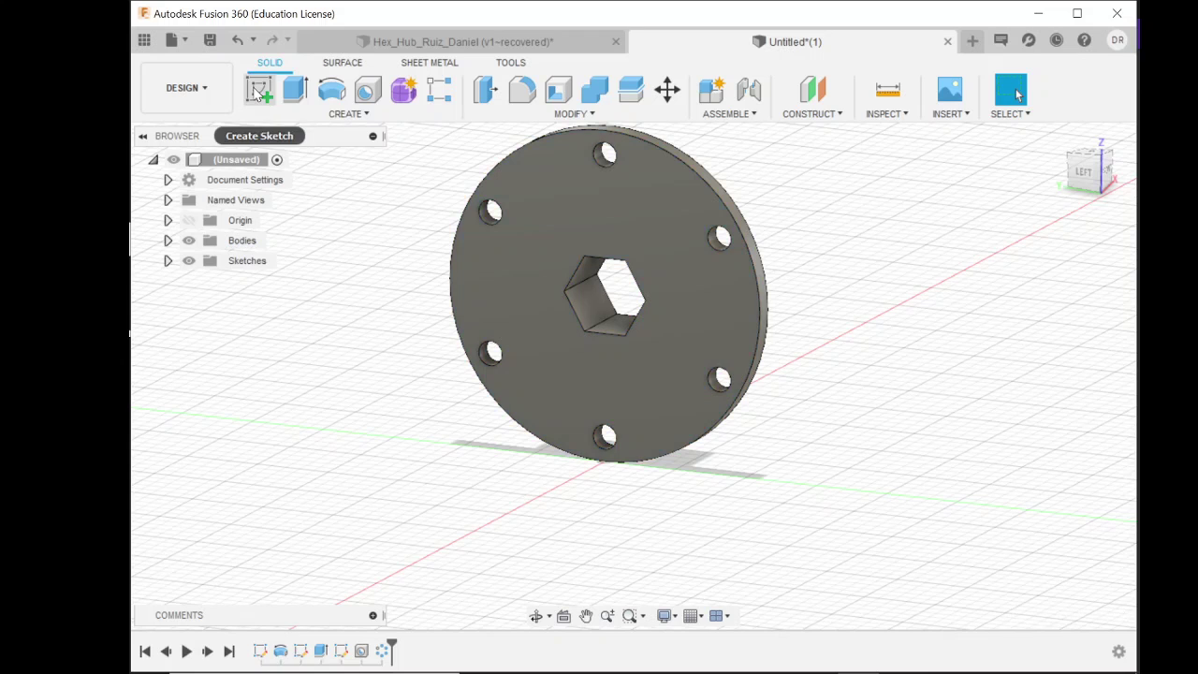
{"action": "left_click", "coordinate": [638, 237]}
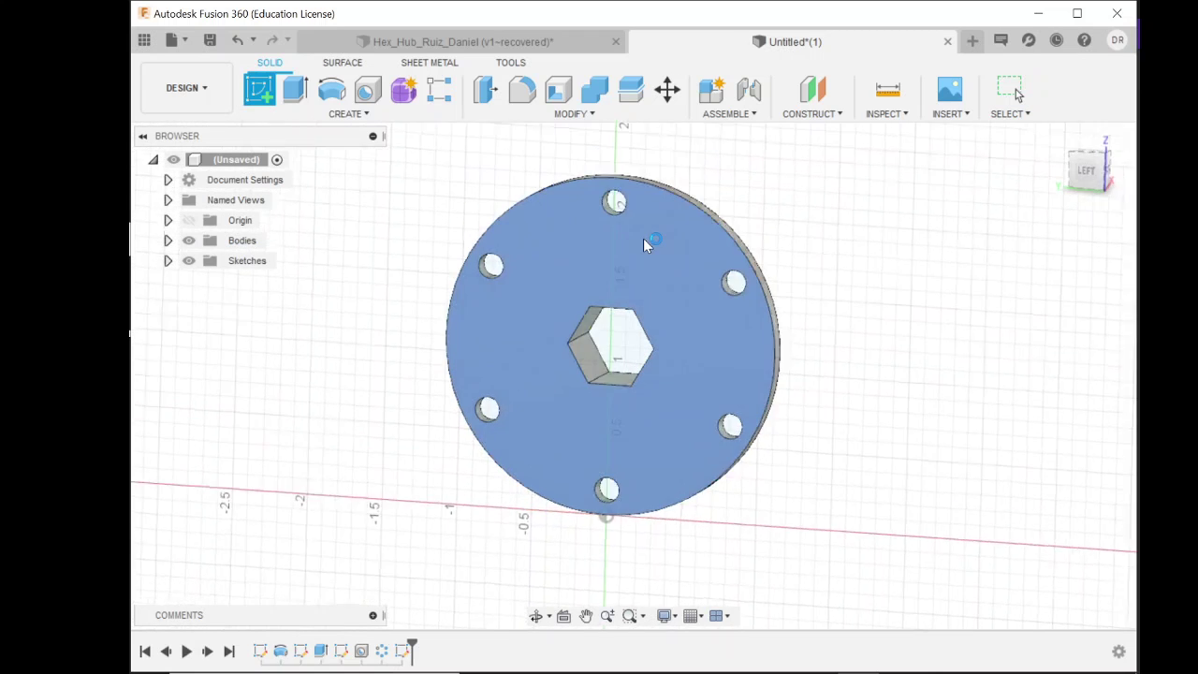
{"action": "left_click", "coordinate": [585, 615]}
{"action": "left_click_drag", "start_coordinate": [858, 540], "coordinate": [848, 441]}
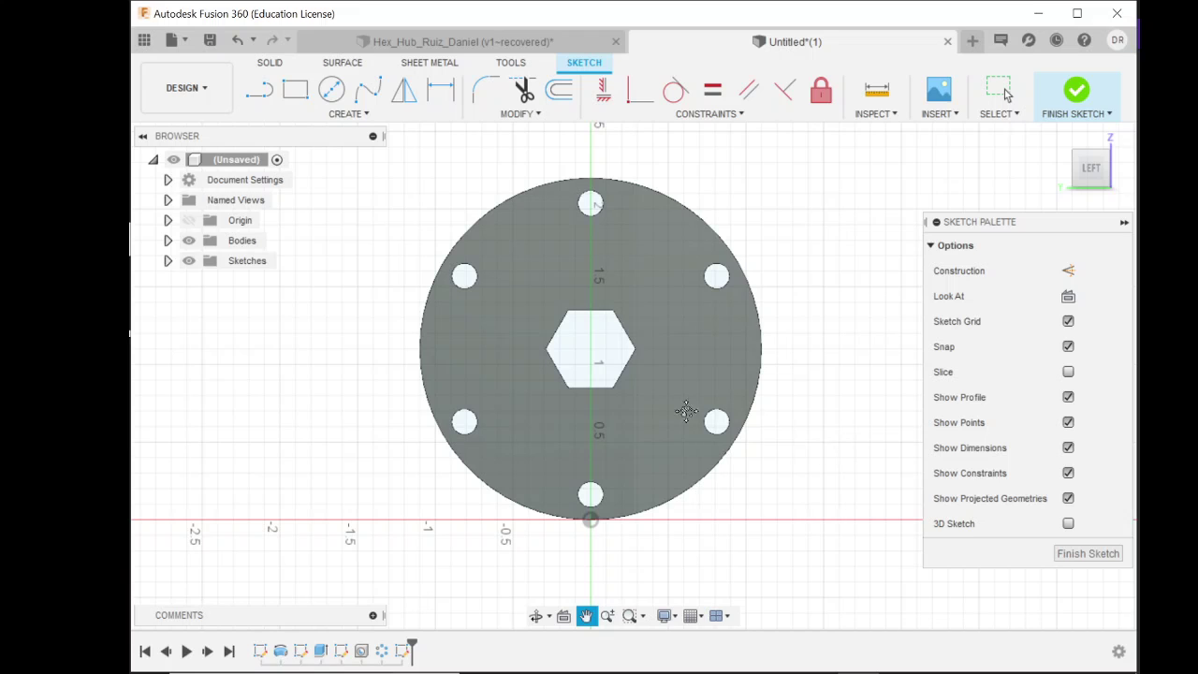
Draw a circle with a 2.039 in diameter at the centre of the hexagonal bore.
{"action": "left_click", "coordinate": [257, 91]}
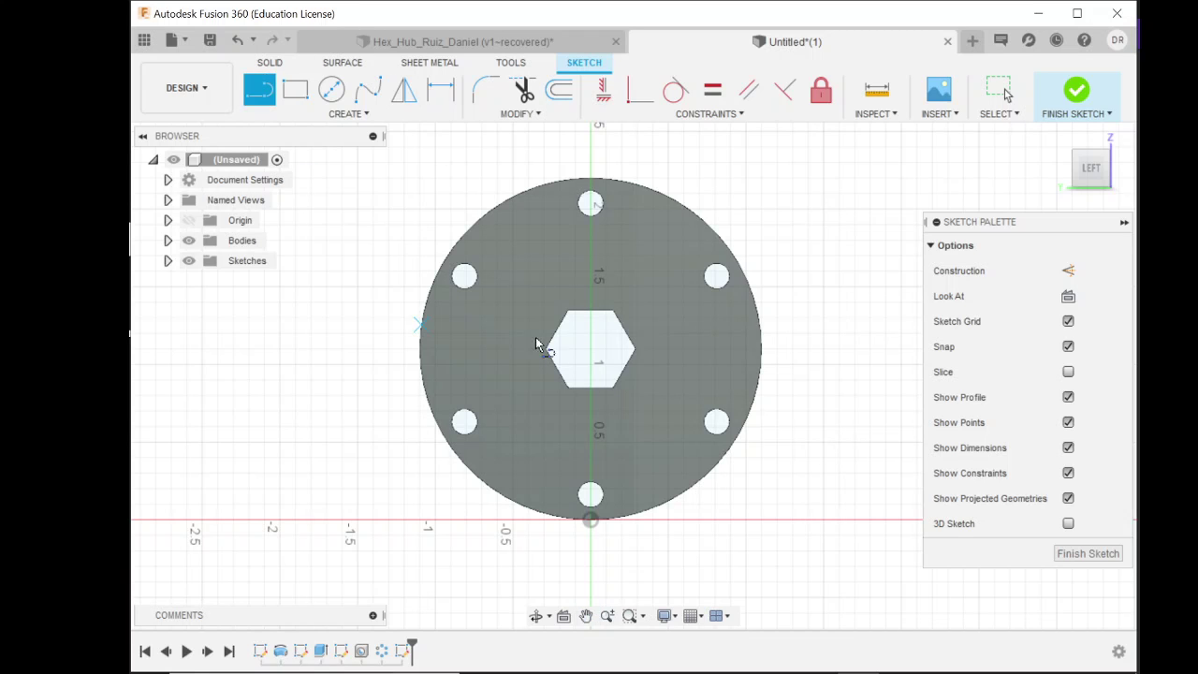
{"action": "key", "text": "c"}
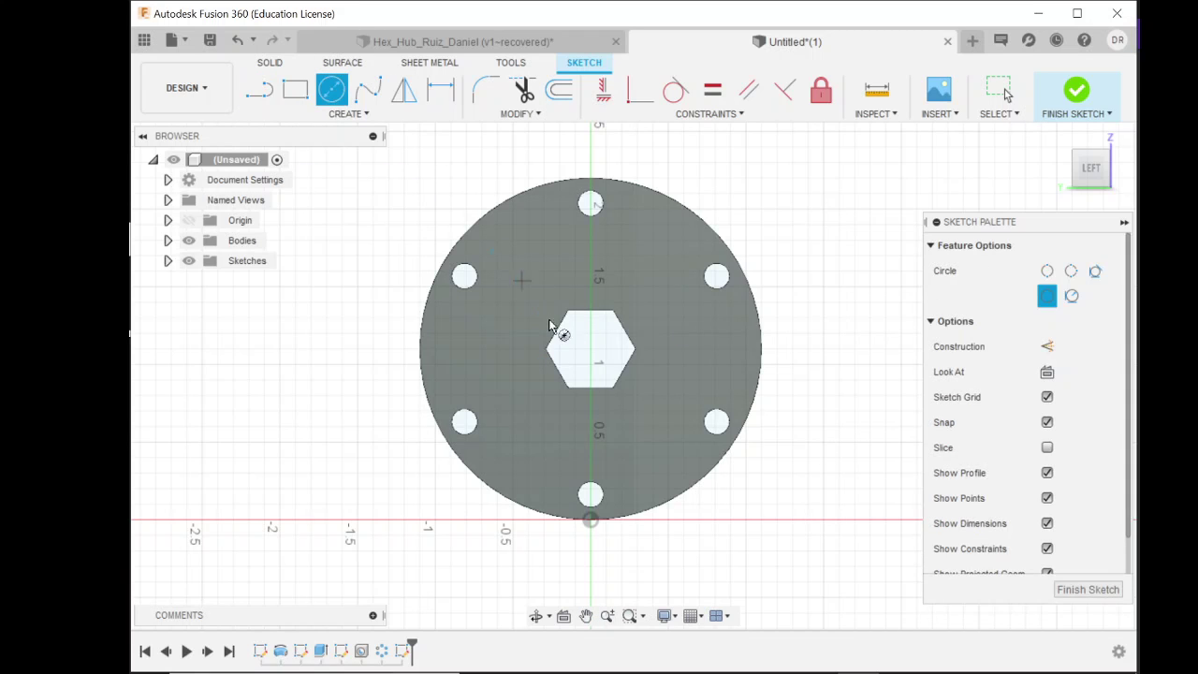
{"action": "left_click", "coordinate": [591, 350]}
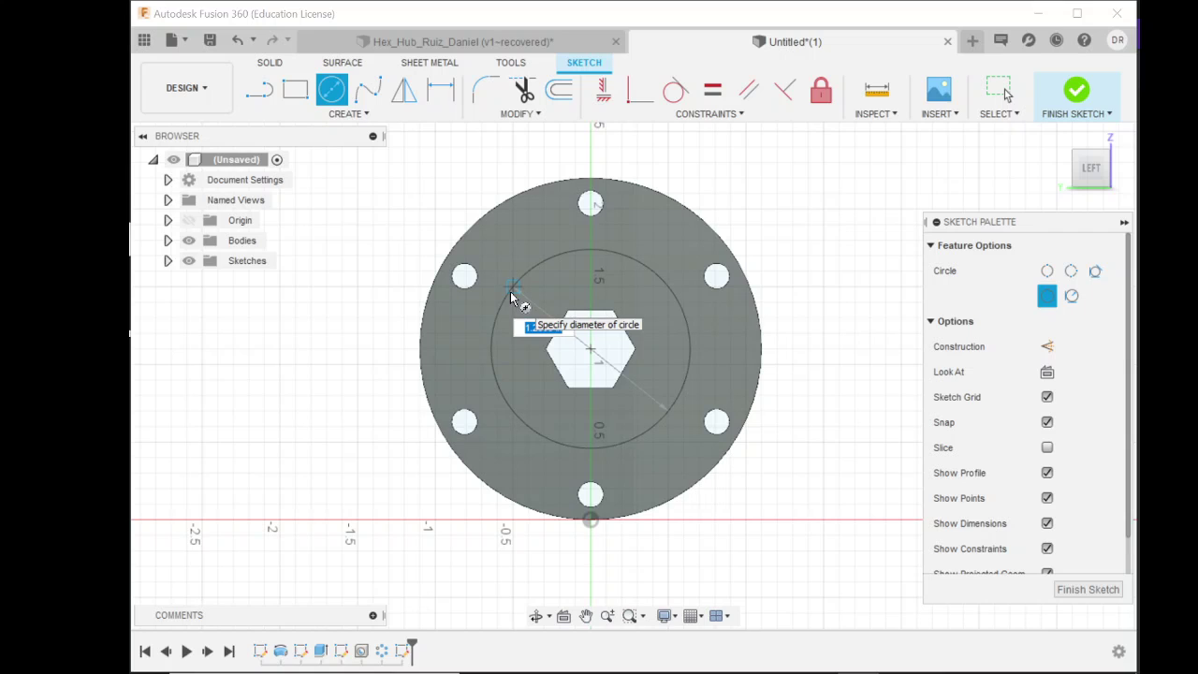
{"action": "key", "text": "BackSpace"}
{"action": "type", "text": "2.03"}
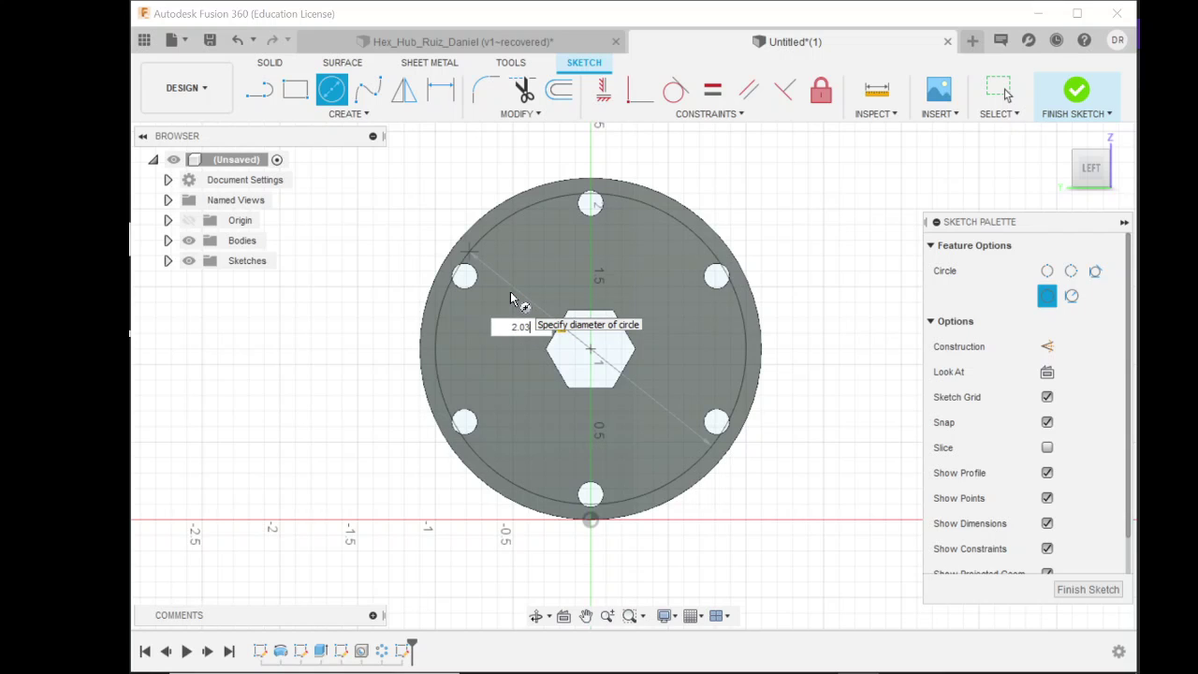
{"action": "type", "text": "9"}
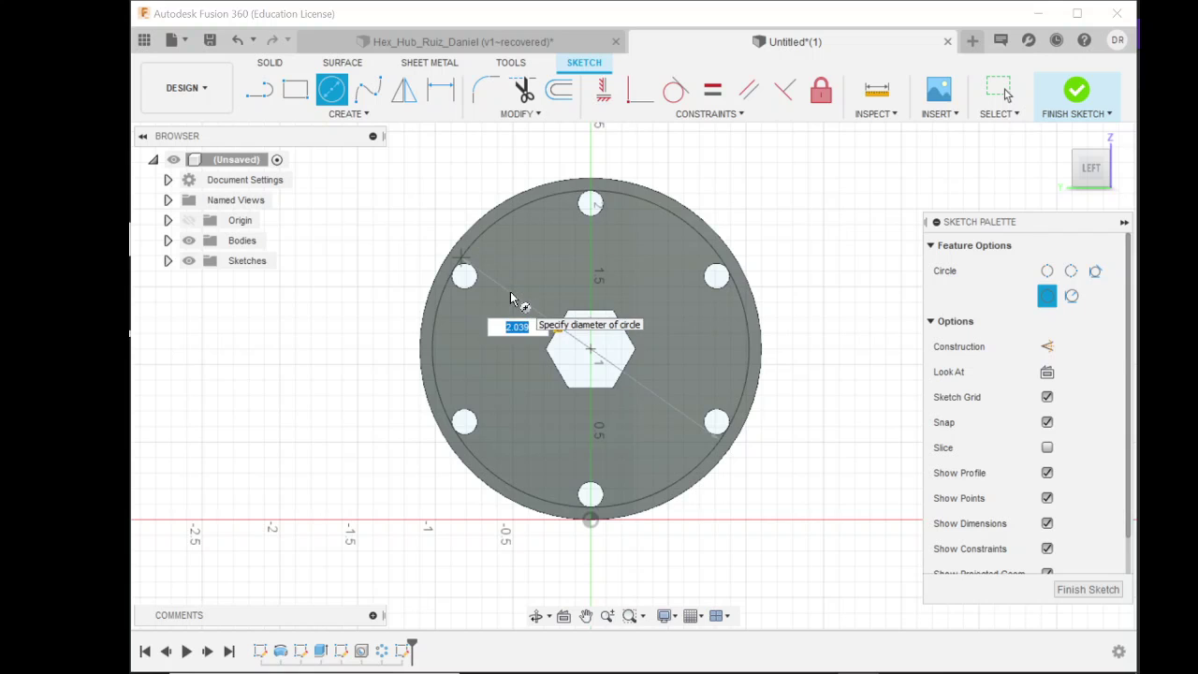
{"action": "key", "text": "Return"}
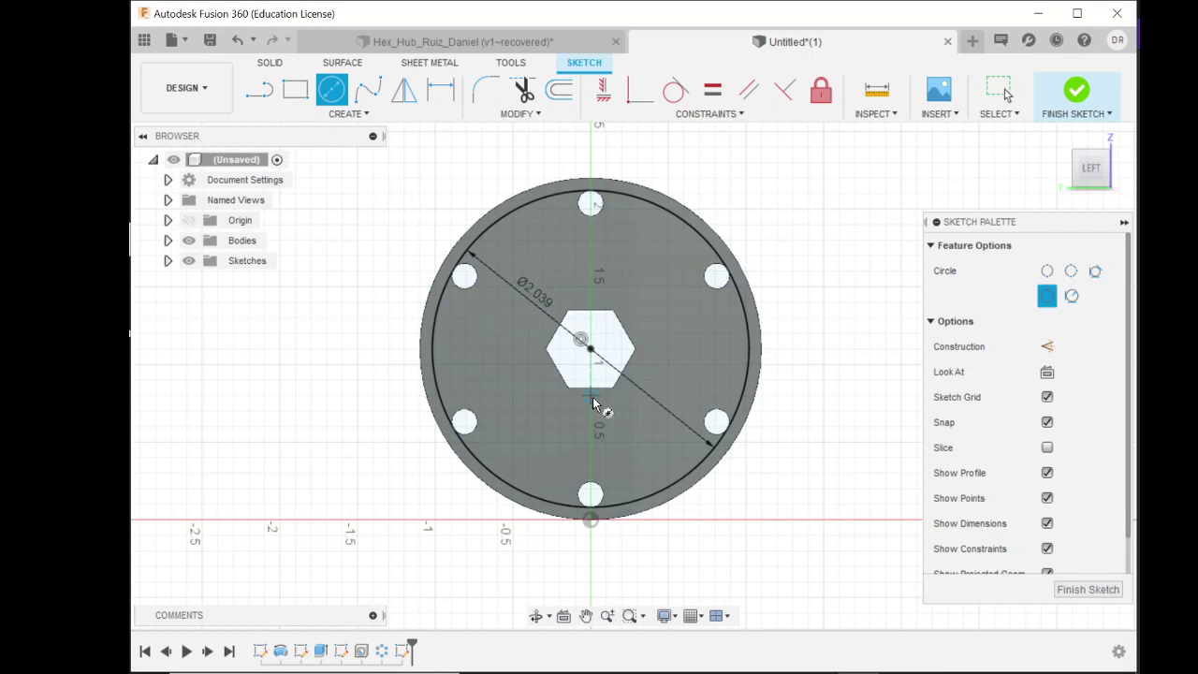
Draw a concentric circle about 1.71 in in diameter touching the mounting holes' inner sides and add a driven diameter dimension.
{"action": "left_click", "coordinate": [582, 340]}
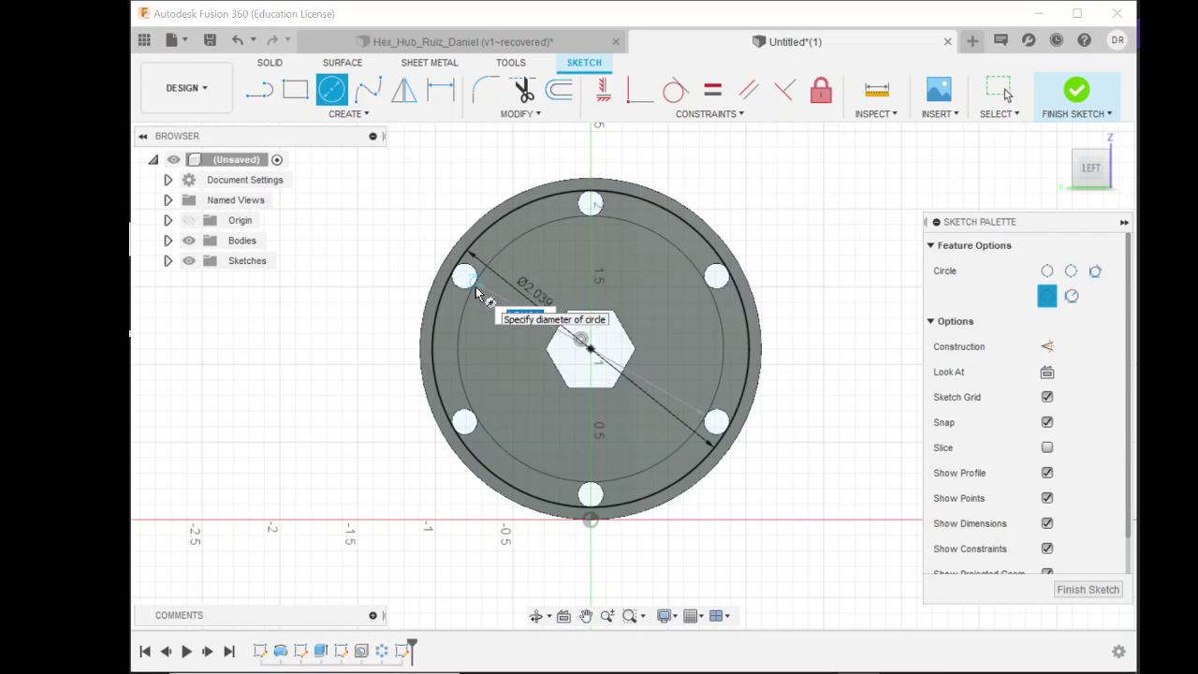
{"action": "left_click", "coordinate": [476, 293]}
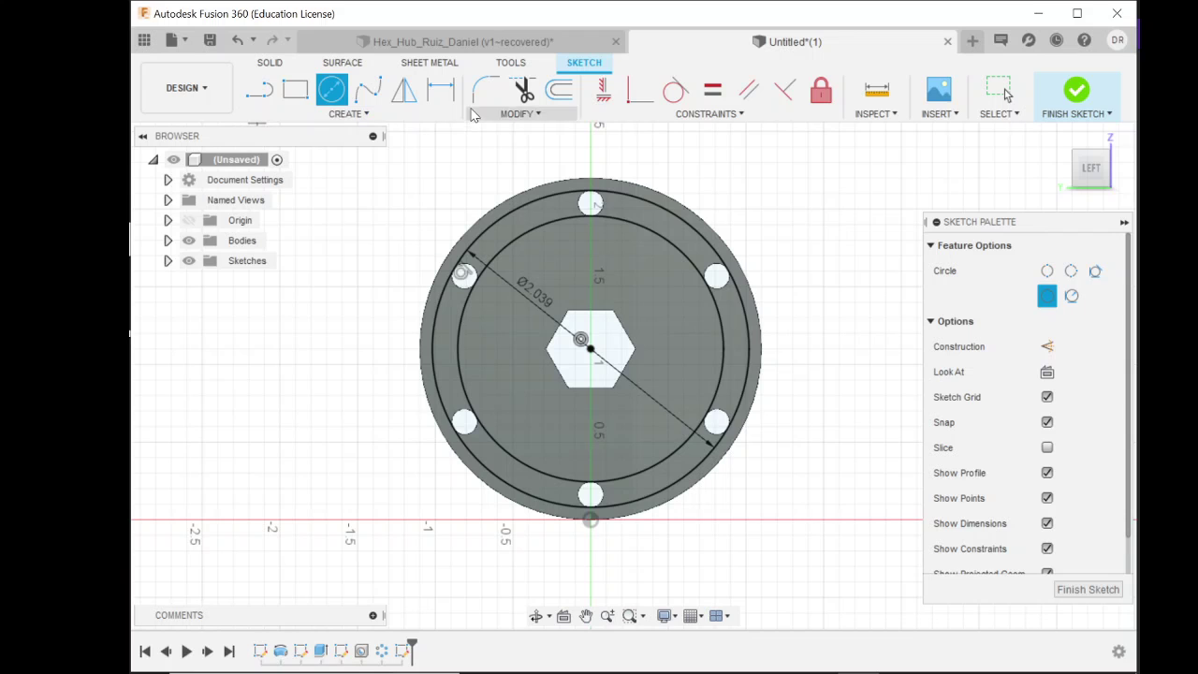
{"action": "left_click", "coordinate": [440, 89]}
{"action": "left_click", "coordinate": [459, 323]}
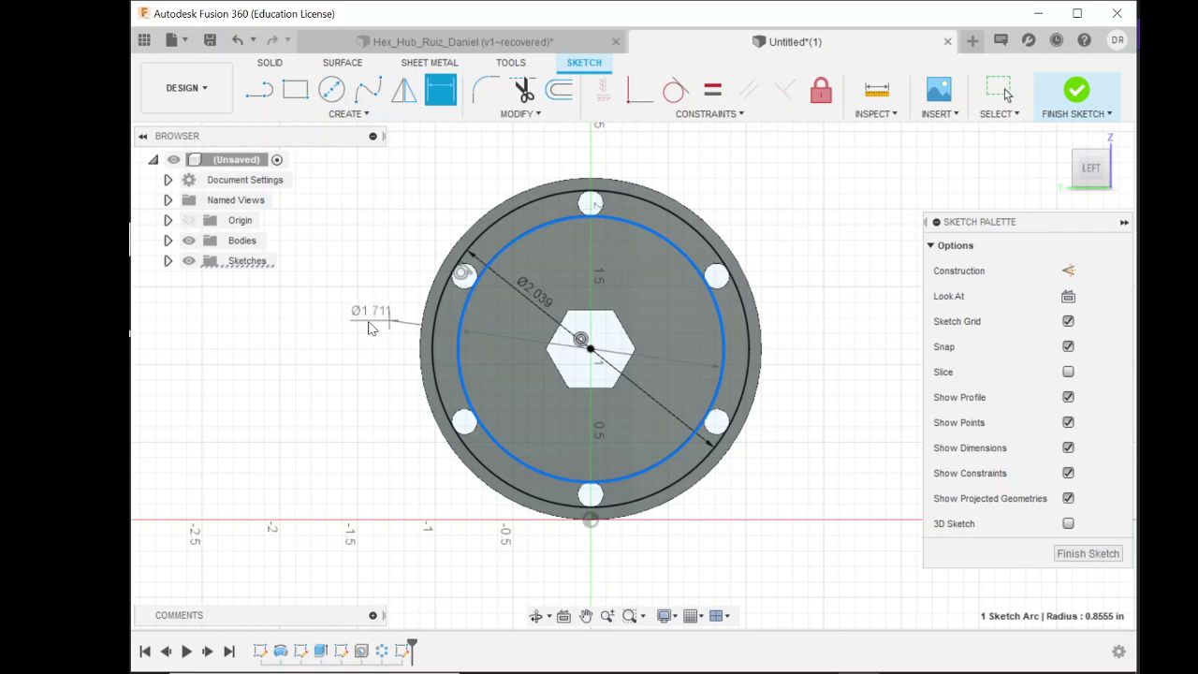
{"action": "left_click", "coordinate": [353, 339]}
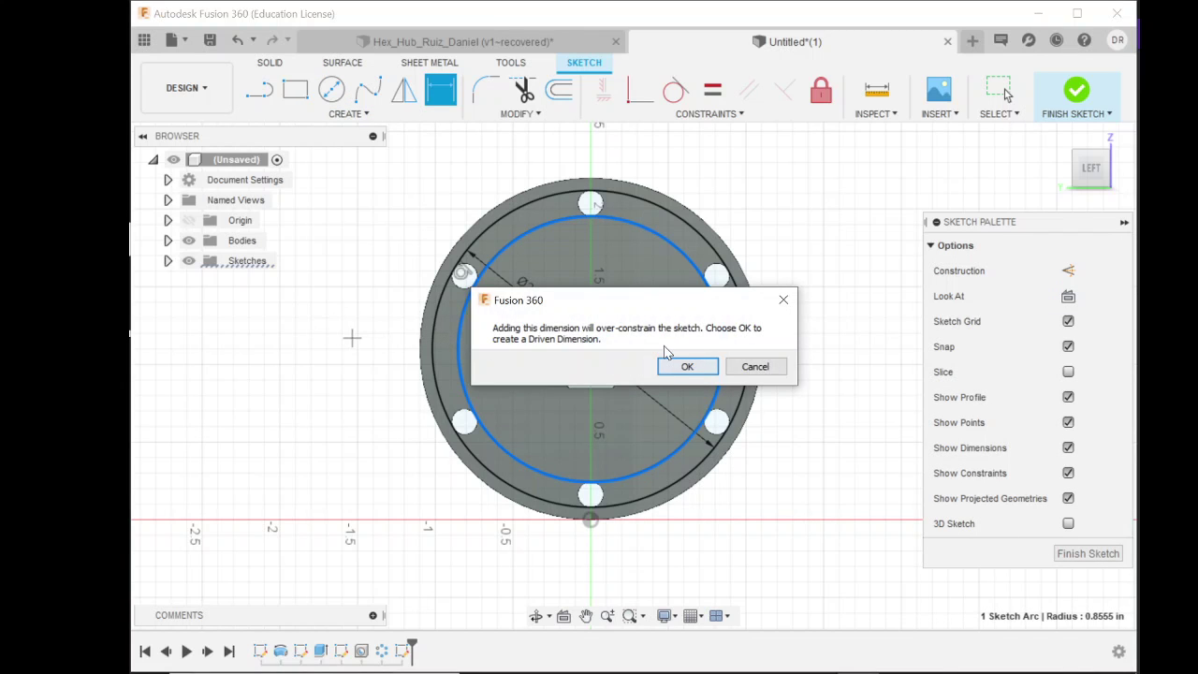
{"action": "left_click", "coordinate": [682, 368]}
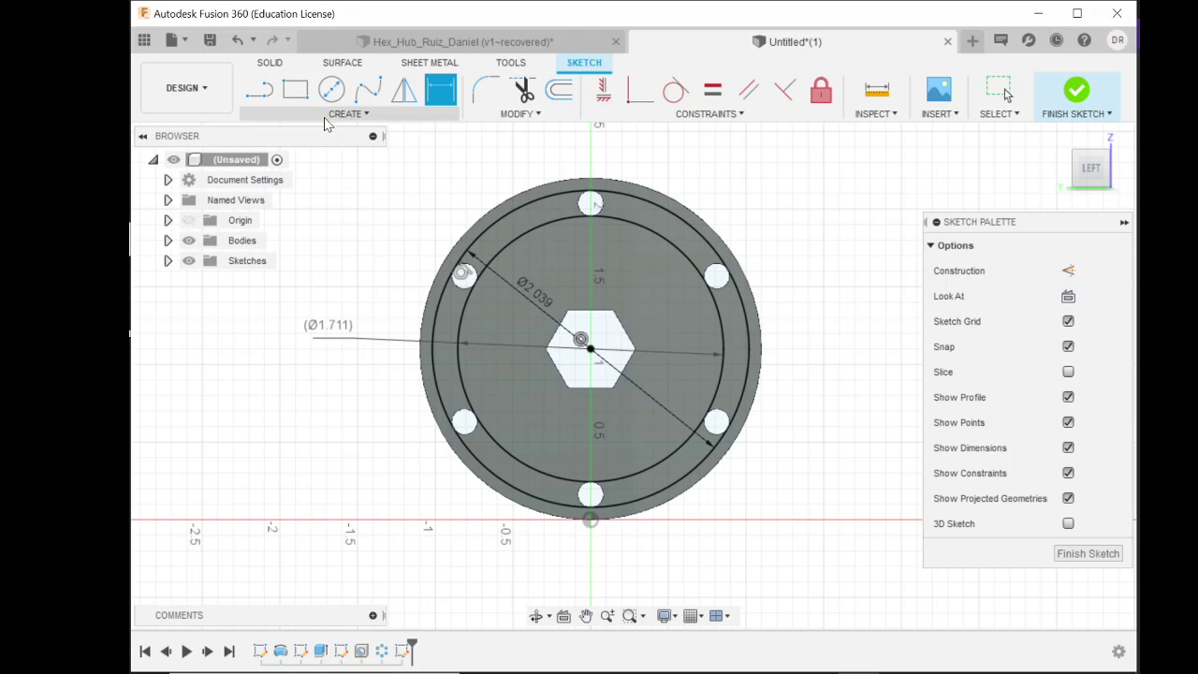
Draw a line from the bore's centre to the 2.039 in circle at 15° below the horizontal.
{"action": "left_click", "coordinate": [262, 92]}
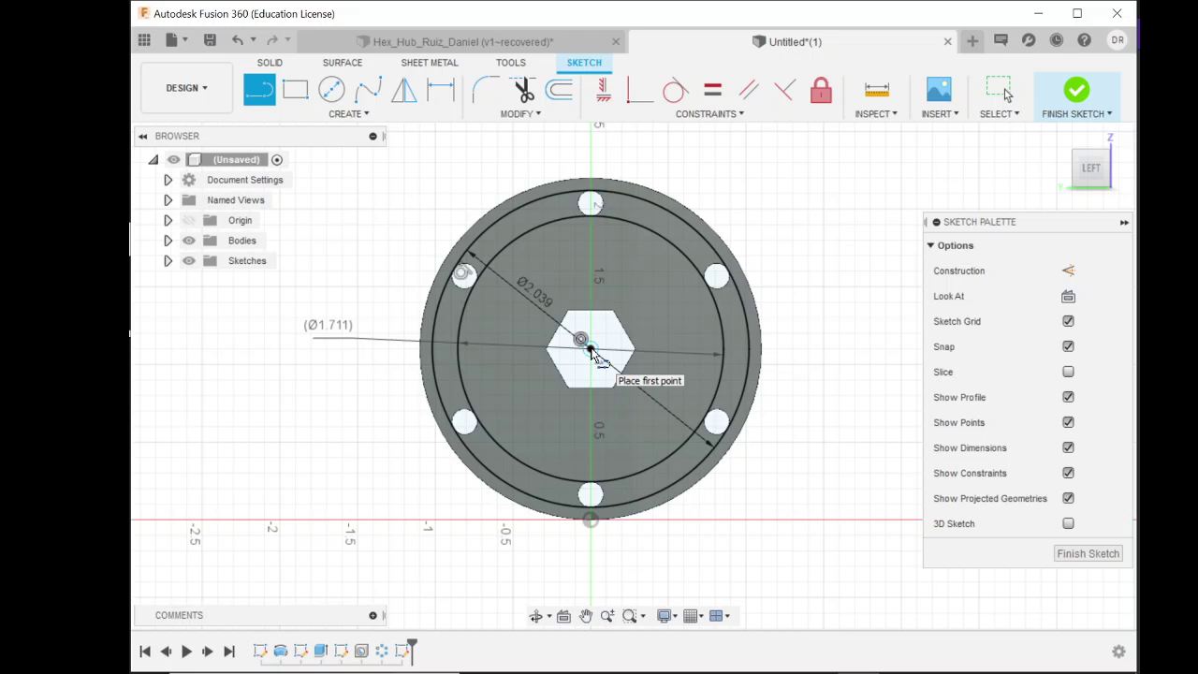
{"action": "left_click", "coordinate": [590, 350]}
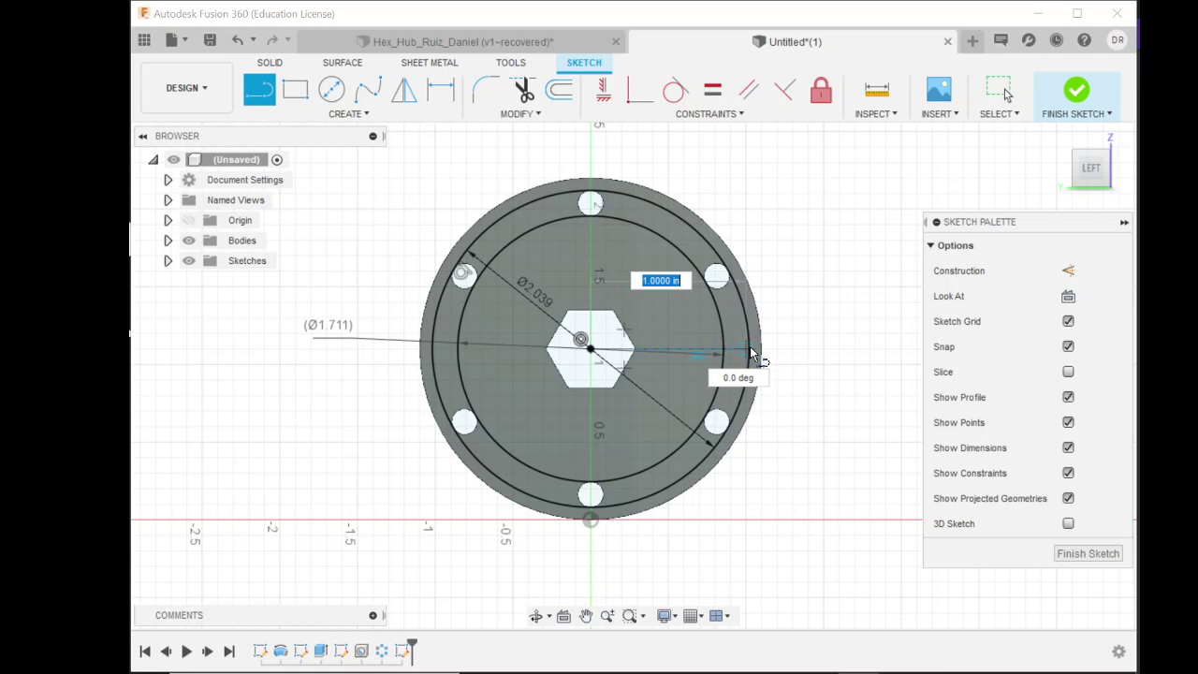
{"action": "scroll", "coordinate": [755, 359], "scroll_direction": "up", "scroll_amount": 3}
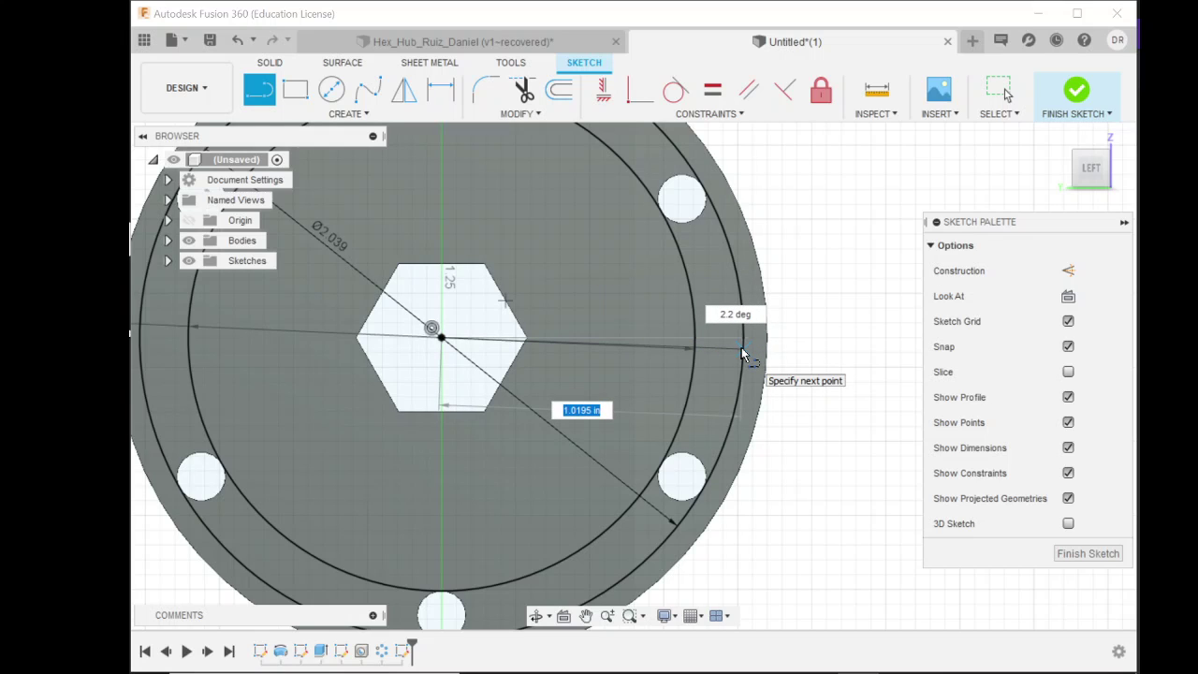
{"action": "key", "text": "Tab"}
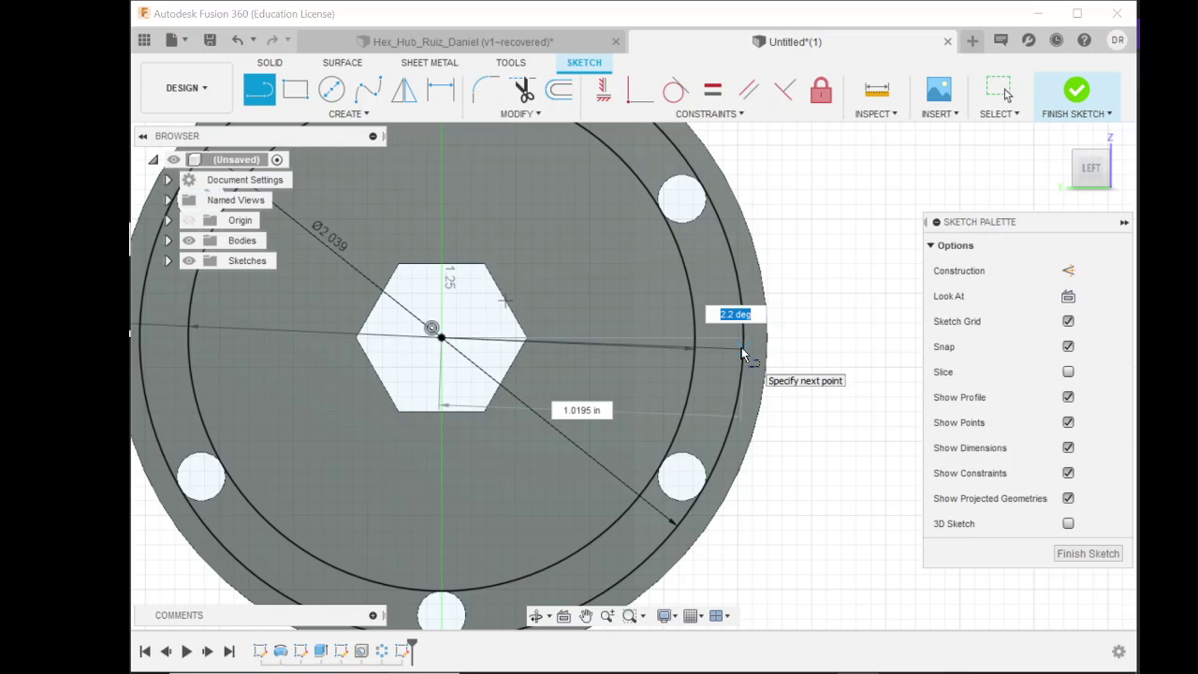
{"action": "type", "text": "15"}
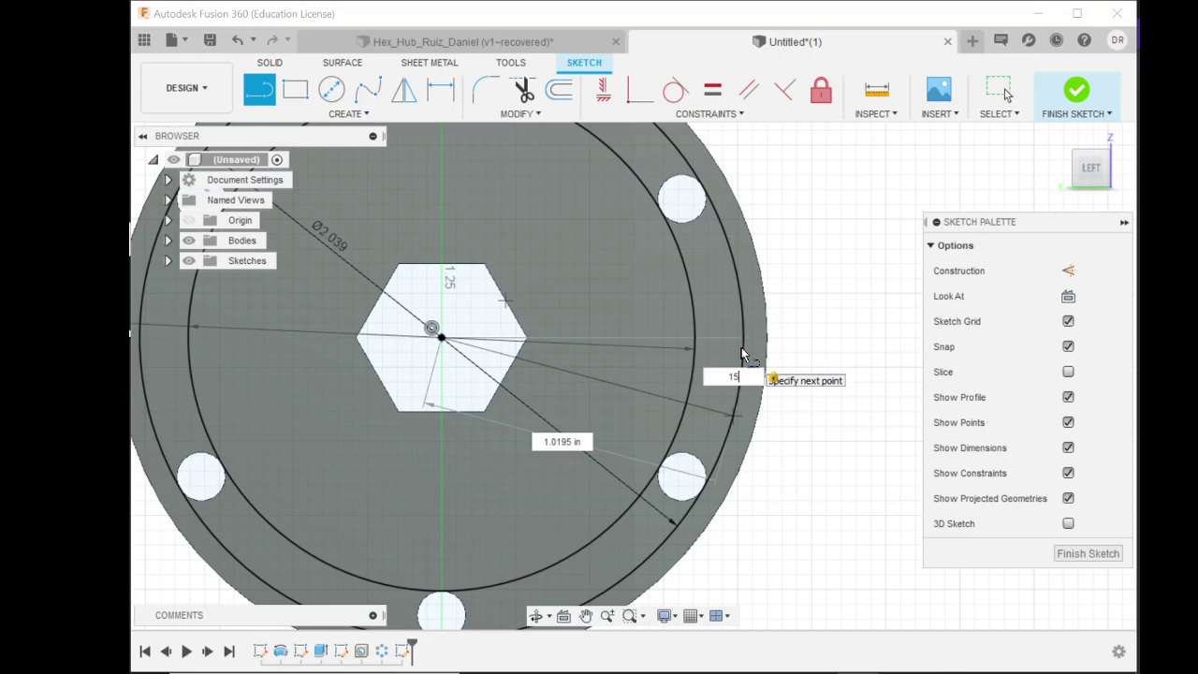
{"action": "key", "text": "Return"}
{"action": "key", "text": "Escape"}
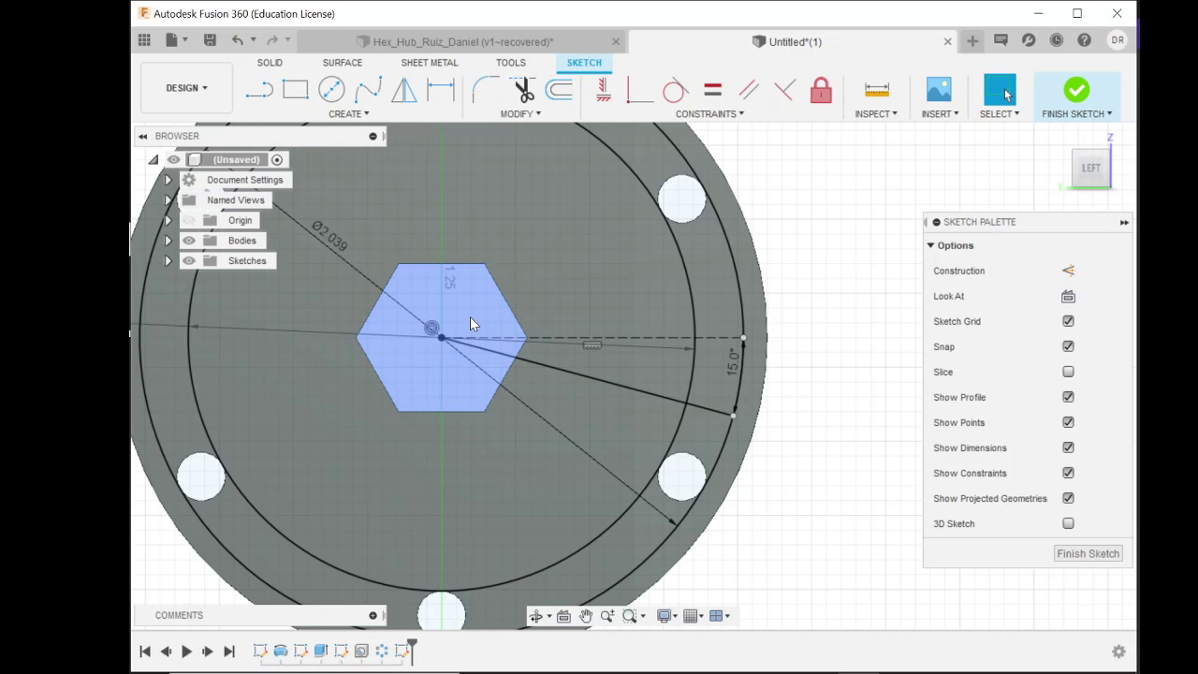
Draw a second line from the bore's centre to the 2.039 in circle at 15° above the horizontal.
{"action": "key", "text": "l"}
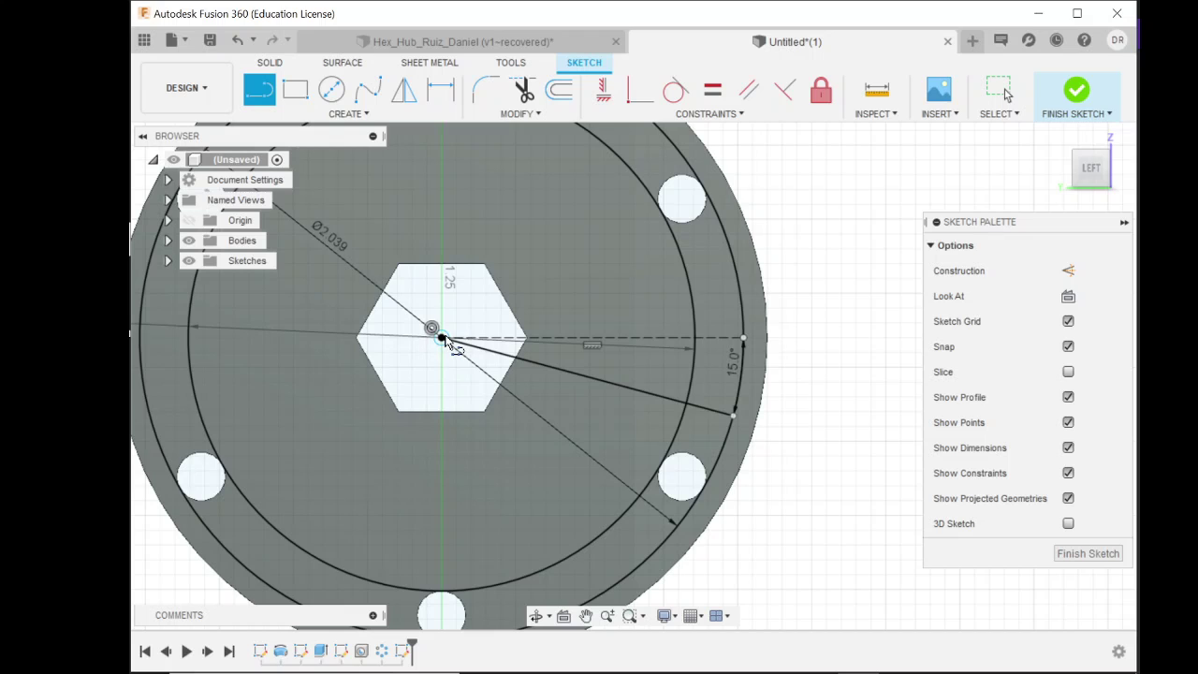
{"action": "left_click", "coordinate": [442, 338]}
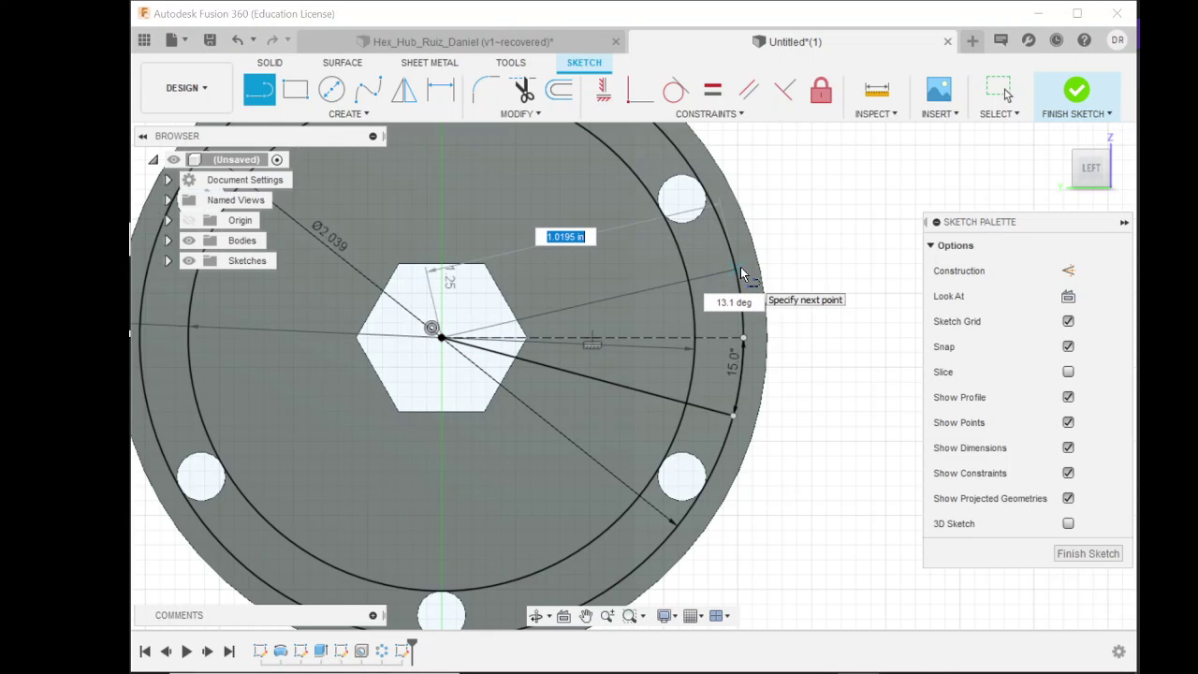
{"action": "key", "text": "Tab"}
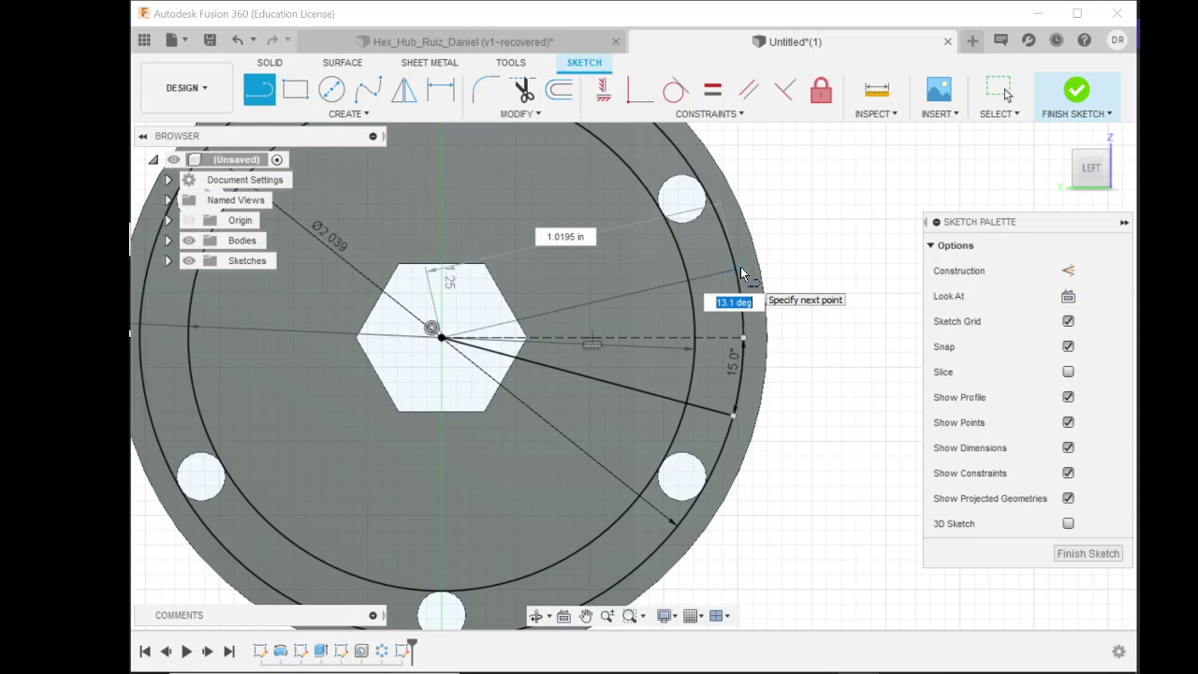
{"action": "type", "text": "15"}
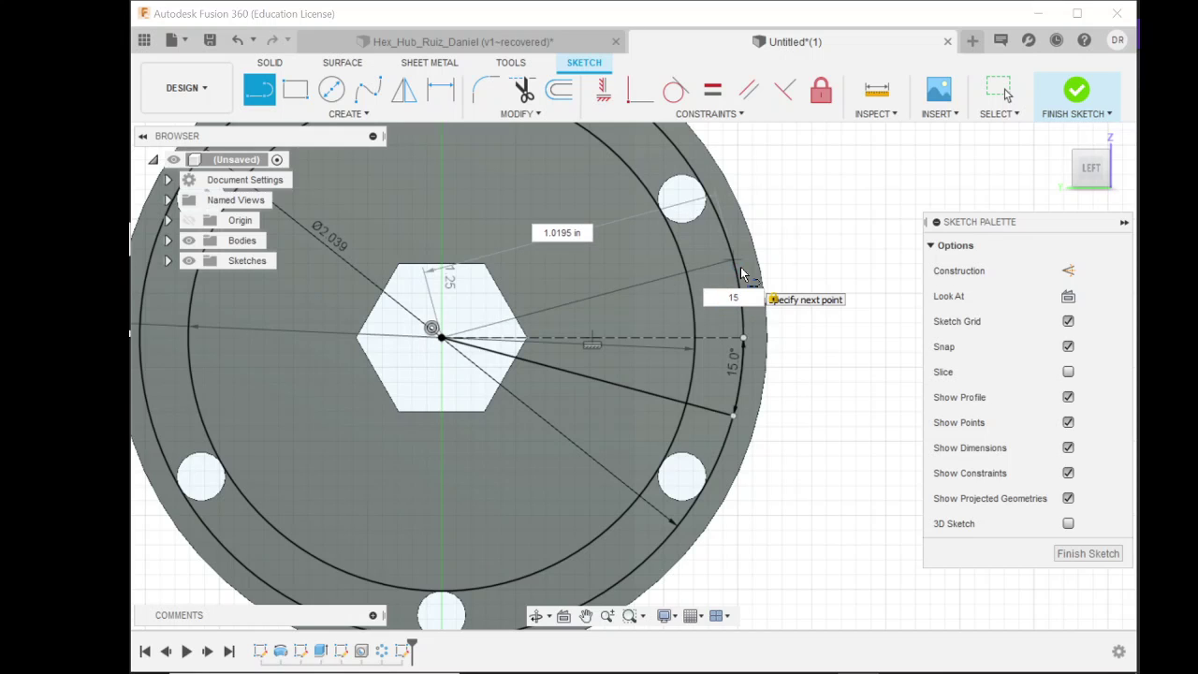
{"action": "key", "text": "Return"}
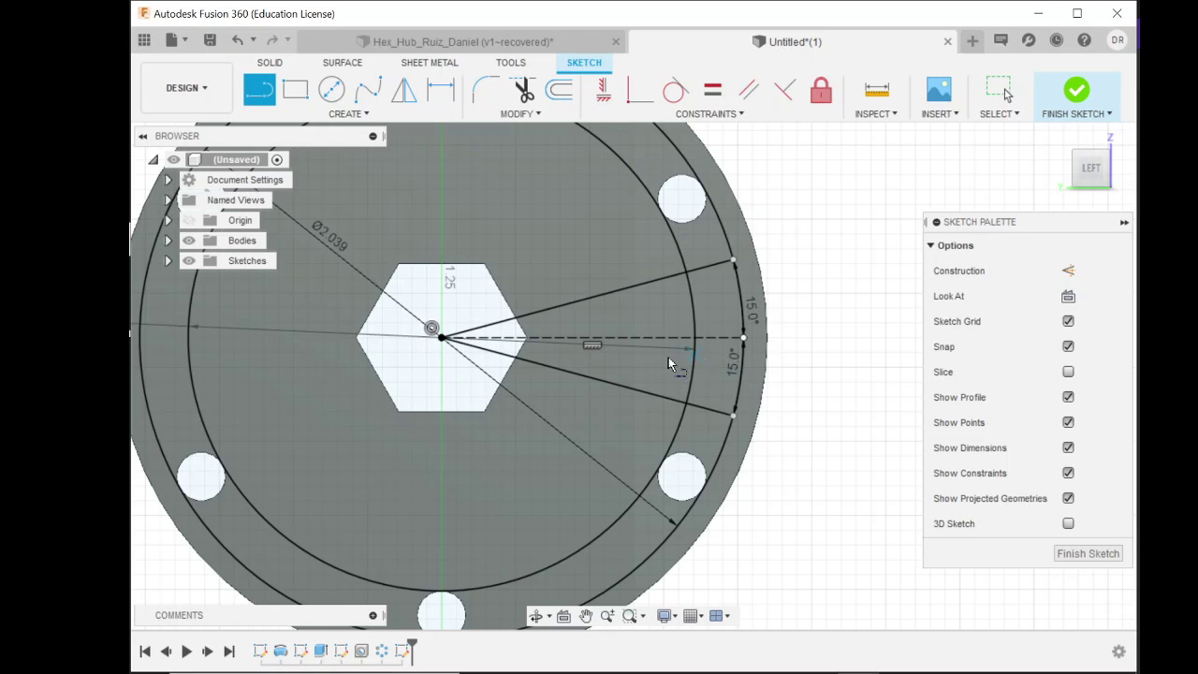
Trim away the portions of both concentric circles around the plate, keeping only the arcs between the two mounting holes flanking the wedge lines.
{"action": "scroll", "coordinate": [573, 398], "scroll_direction": "down", "scroll_amount": 2}
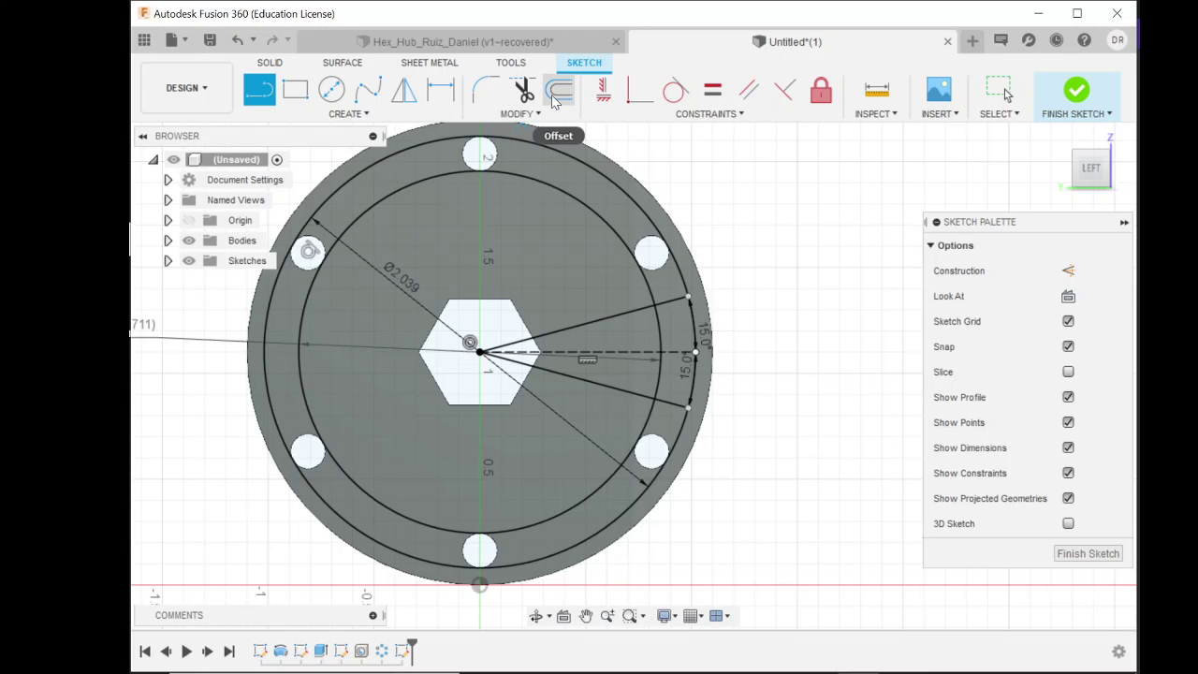
{"action": "left_click", "coordinate": [523, 92]}
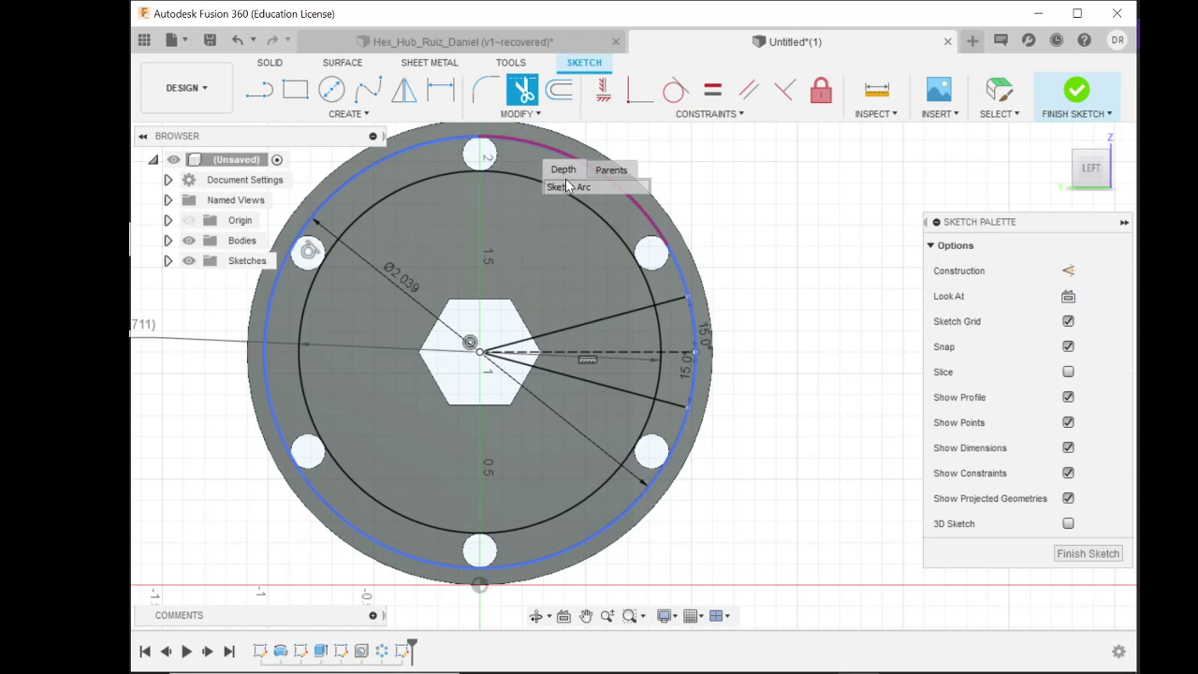
{"action": "left_click", "coordinate": [569, 161]}
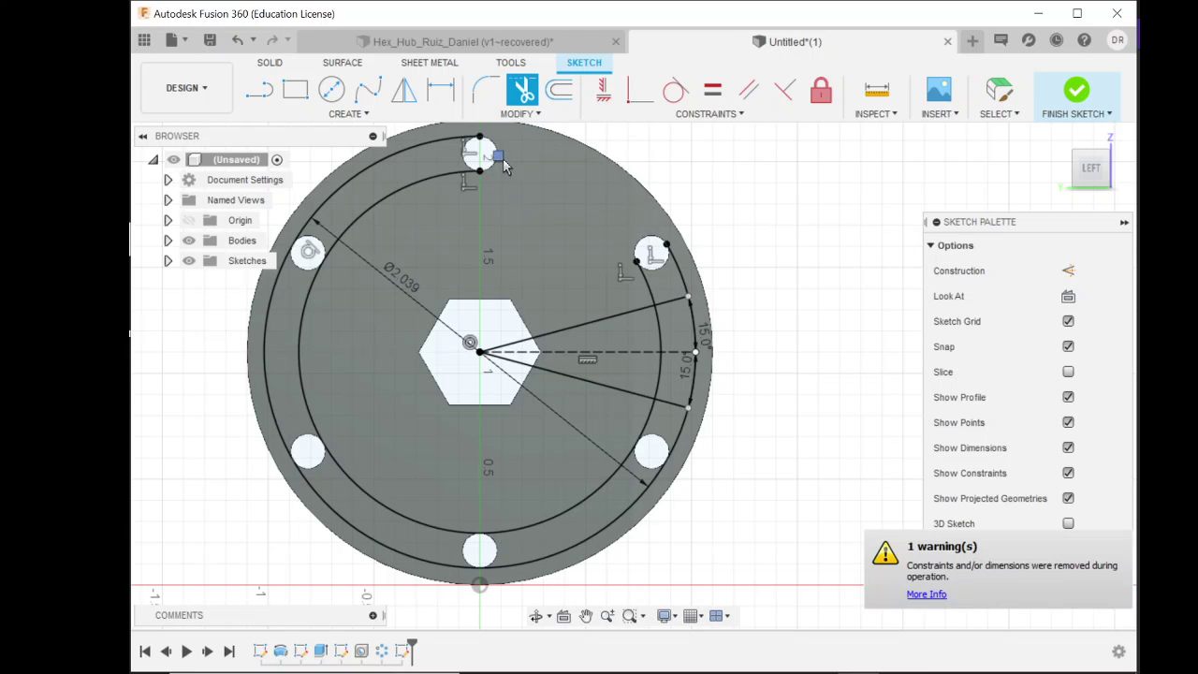
{"action": "left_click", "coordinate": [391, 174]}
{"action": "left_click", "coordinate": [279, 305]}
{"action": "left_click", "coordinate": [319, 359]}
{"action": "left_click", "coordinate": [323, 491]}
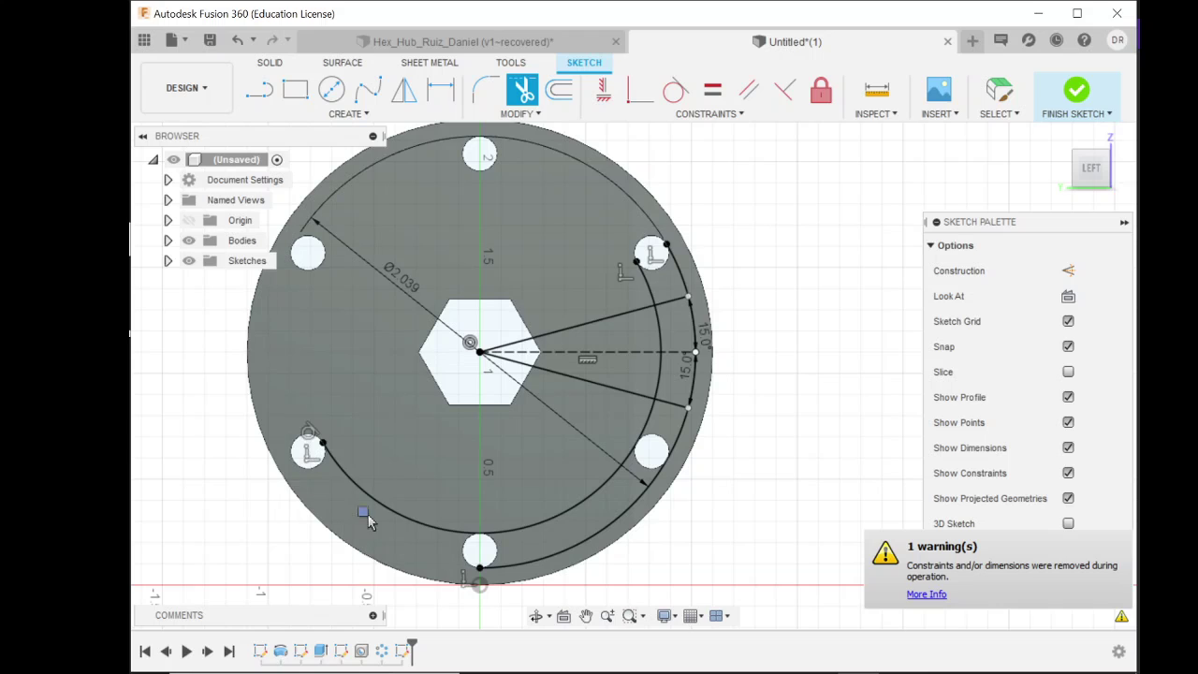
{"action": "left_click", "coordinate": [440, 525]}
{"action": "left_click", "coordinate": [536, 556]}
{"action": "left_click", "coordinate": [567, 509]}
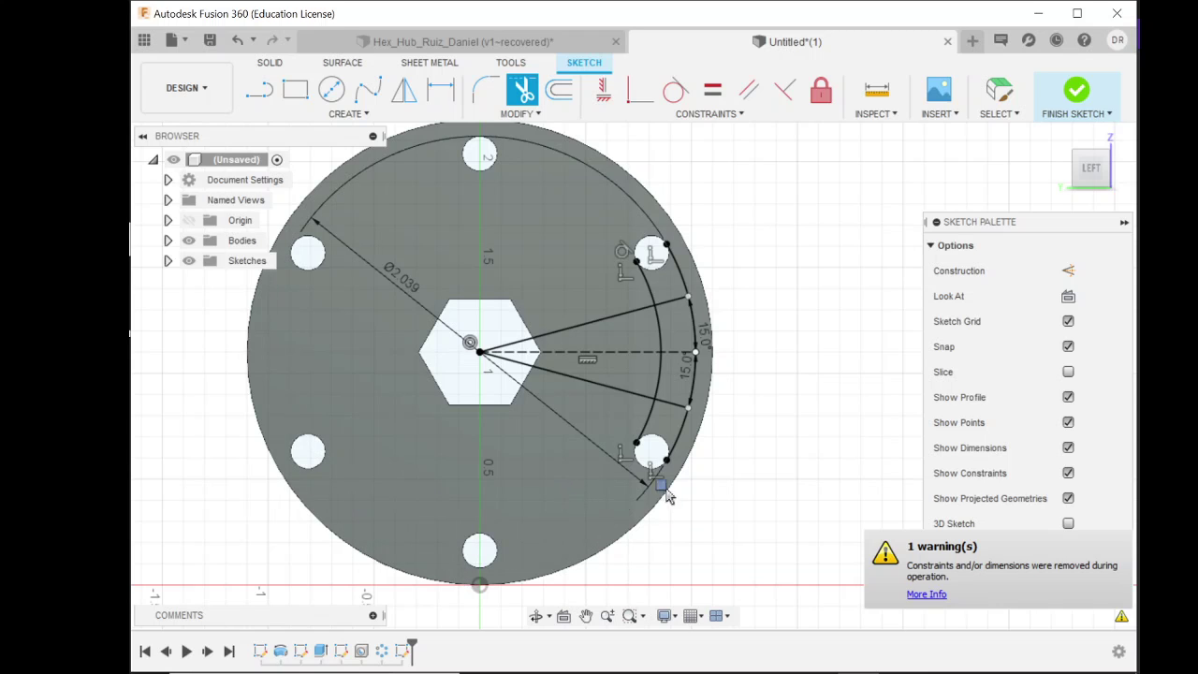
Trim the remaining arc ends outside the wedge lines and both wedge lines between the hexagonal bore and the inner arc.
{"action": "left_click", "coordinate": [679, 435]}
{"action": "left_click", "coordinate": [647, 419]}
{"action": "left_click", "coordinate": [608, 386]}
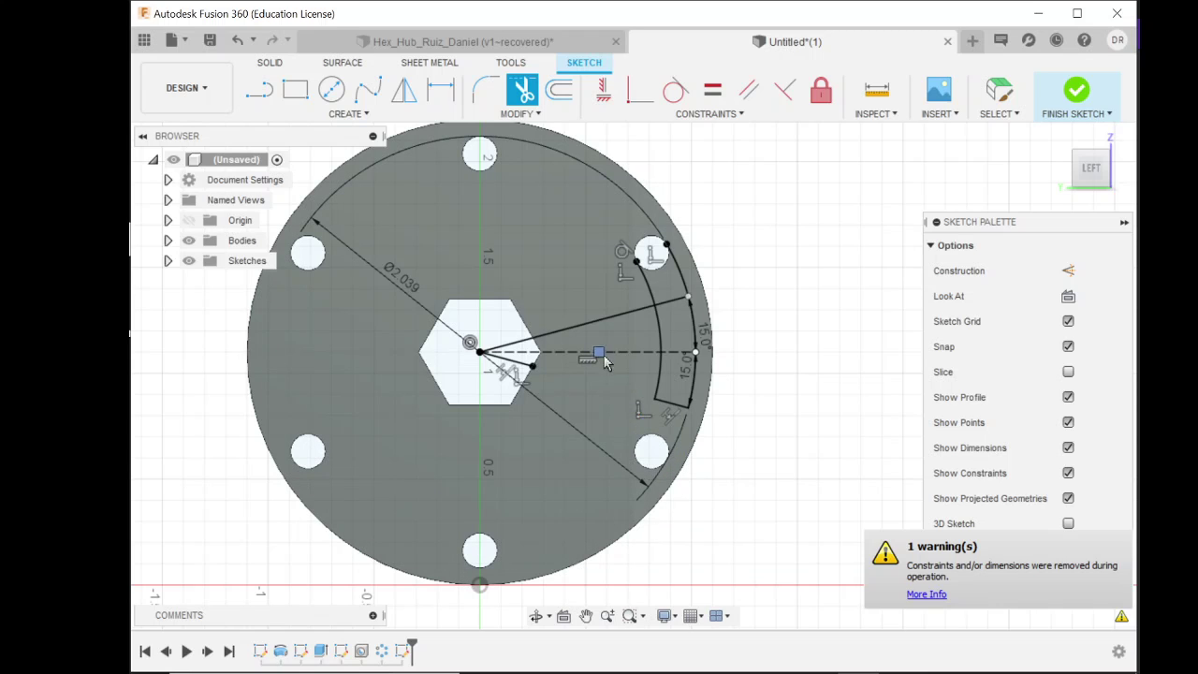
{"action": "left_click", "coordinate": [600, 323]}
{"action": "left_click", "coordinate": [658, 281]}
{"action": "left_click", "coordinate": [686, 273]}
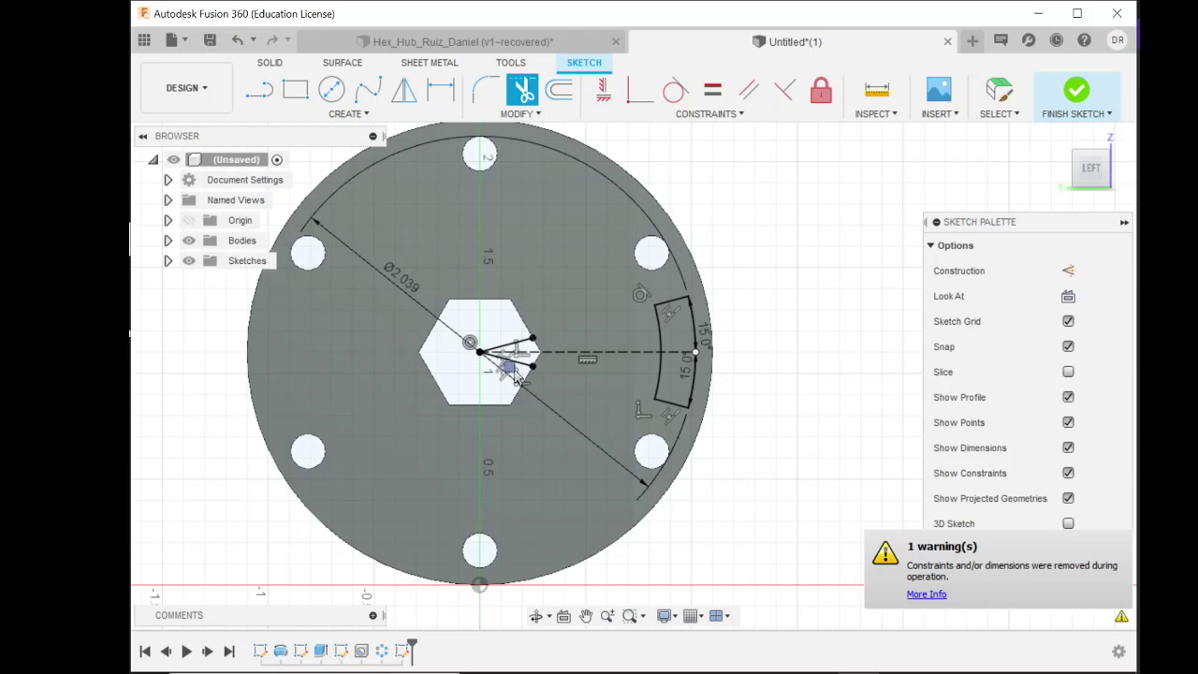
Trim the leftover line stubs inside the hexagonal bore and the horizontal construction line through the wedge.
{"action": "left_click", "coordinate": [514, 372]}
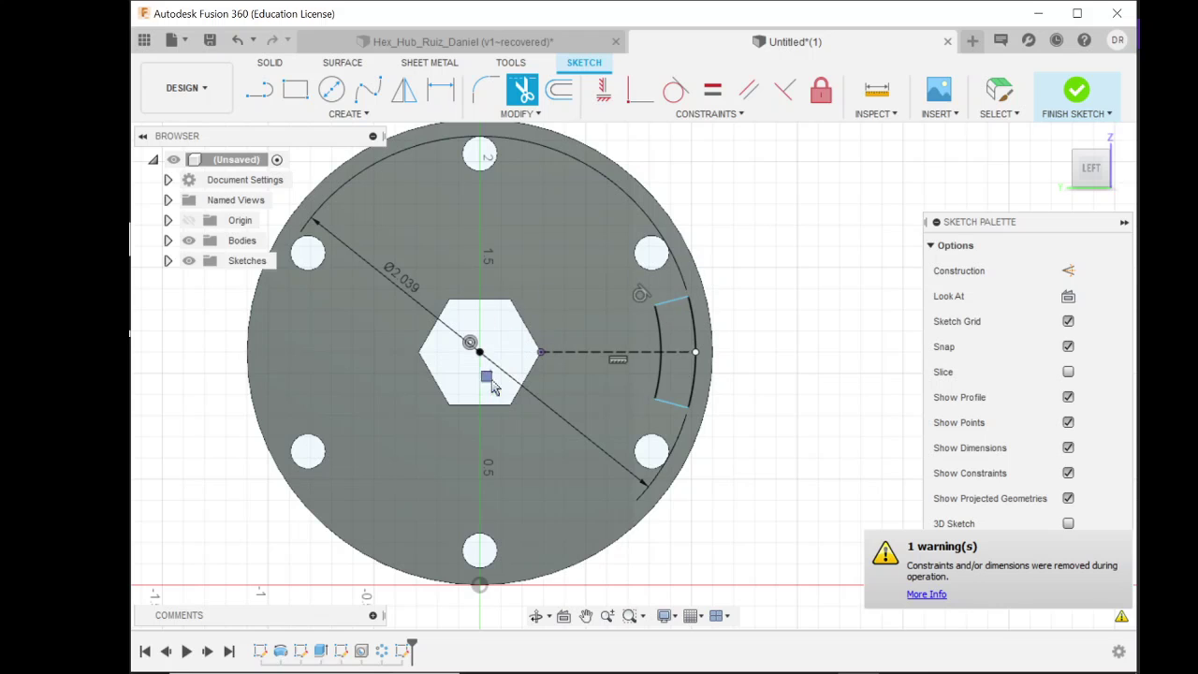
{"action": "left_click", "coordinate": [575, 352]}
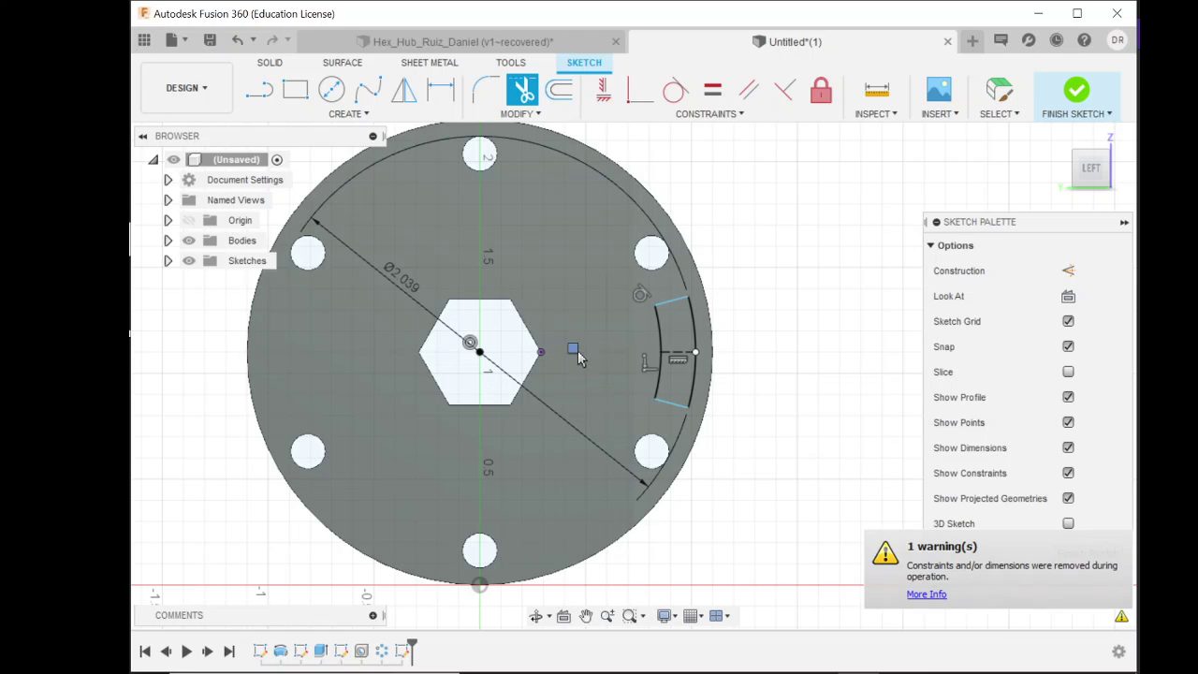
{"action": "left_click", "coordinate": [679, 352]}
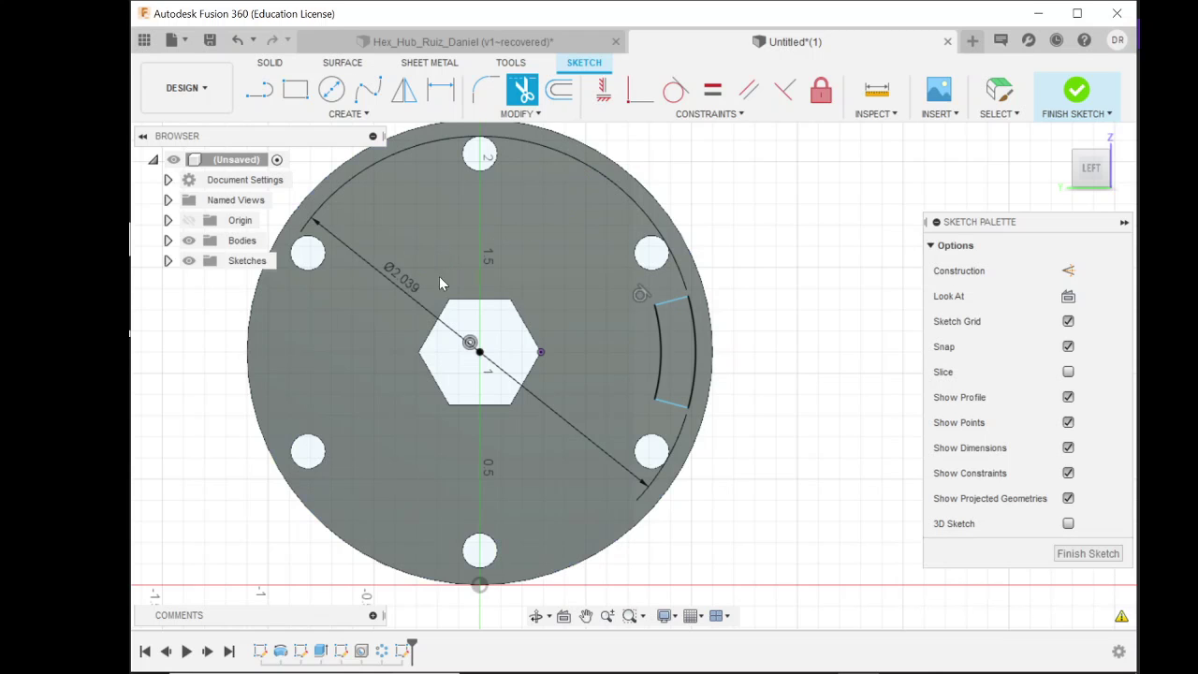
Delete the 2.039 in diameter dimension from the sketch.
{"action": "key", "text": "Escape"}
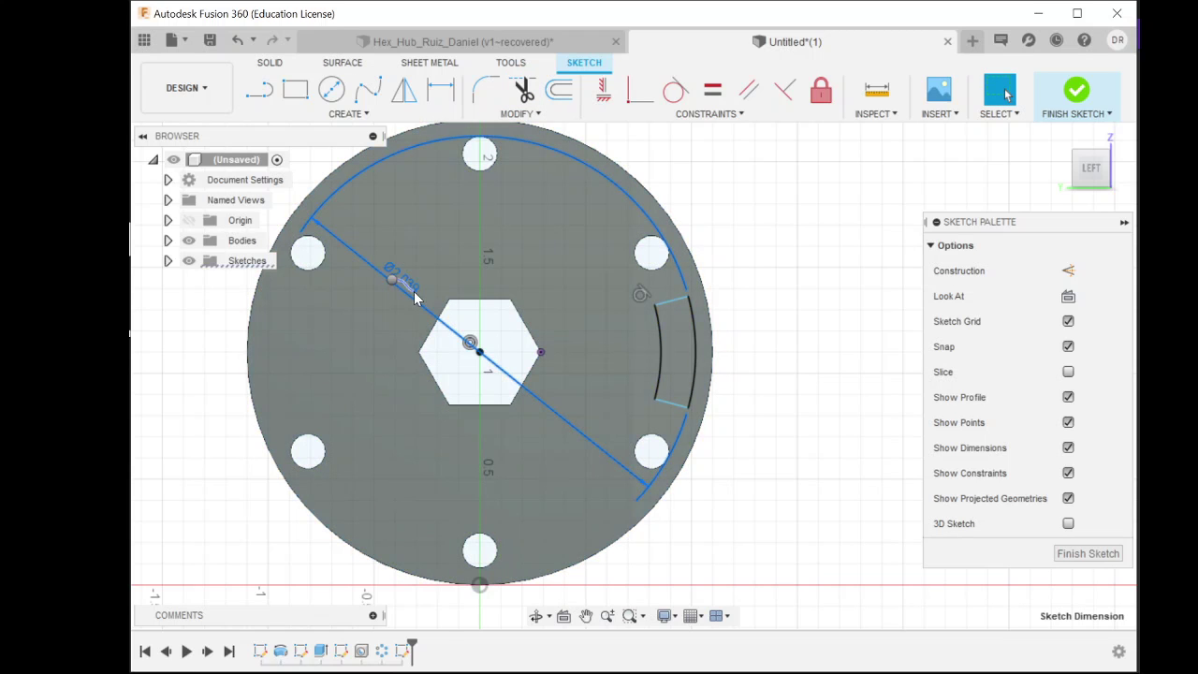
{"action": "right_click", "coordinate": [393, 280]}
{"action": "left_click", "coordinate": [334, 256]}
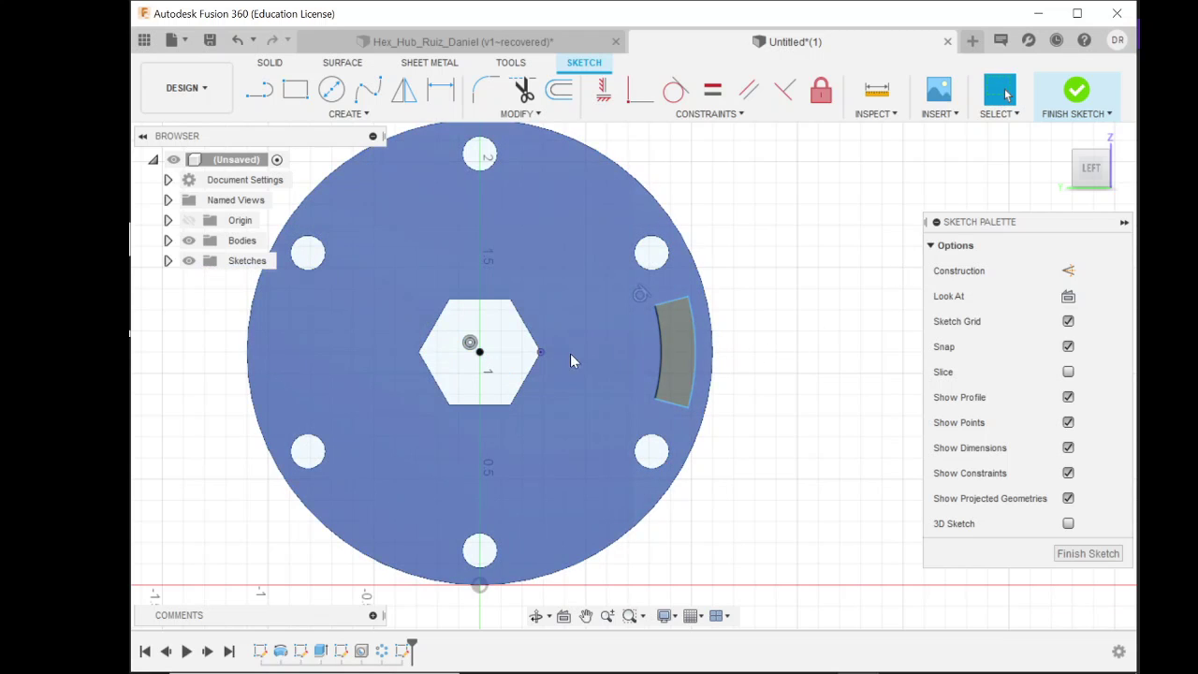
Apply the Fix constraint to the wedge profile's two arcs and two straight sides.
{"action": "left_click", "coordinate": [677, 115]}
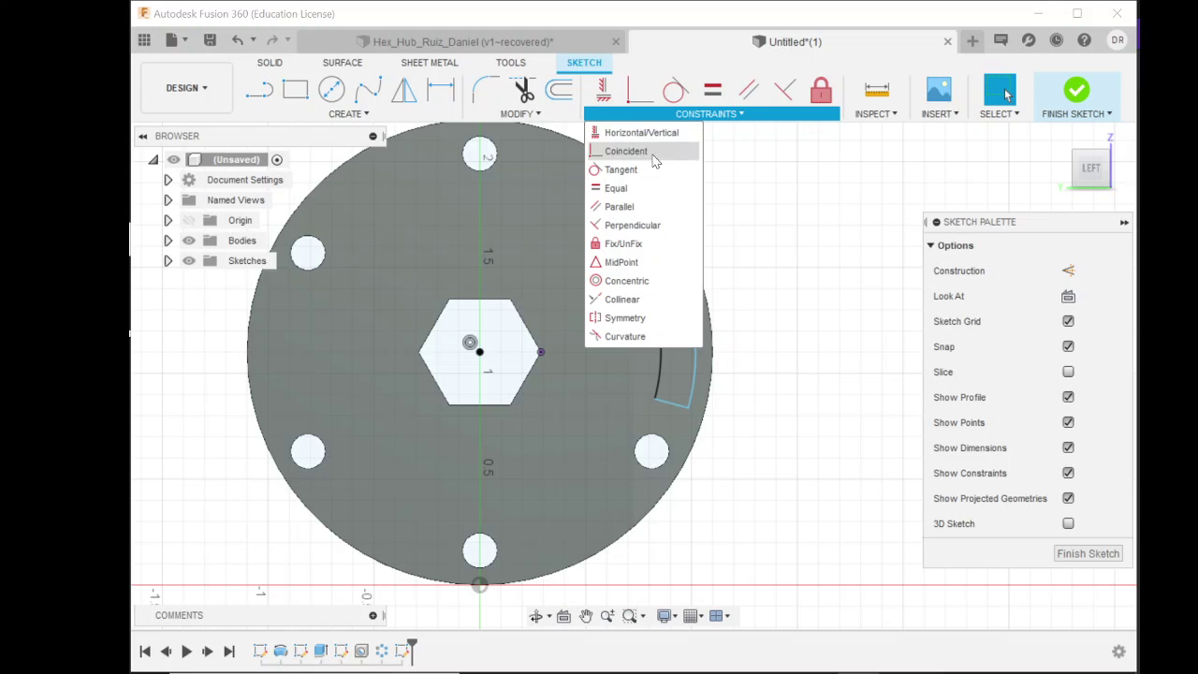
{"action": "left_click", "coordinate": [634, 243]}
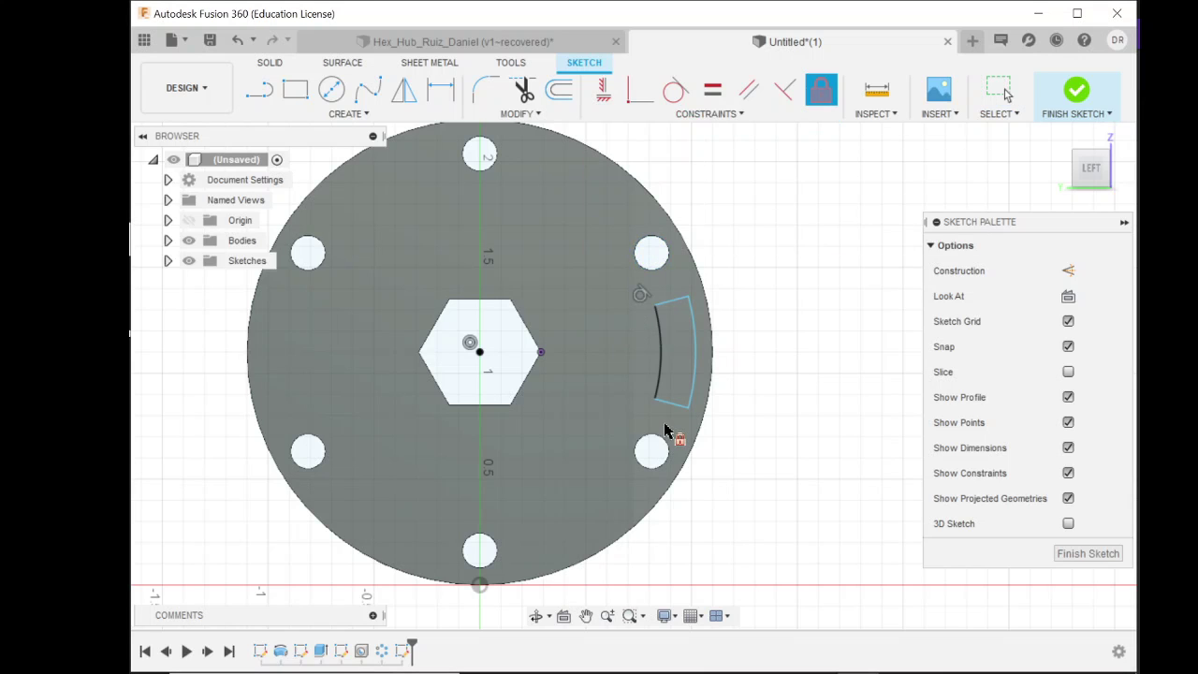
{"action": "left_click", "coordinate": [699, 296]}
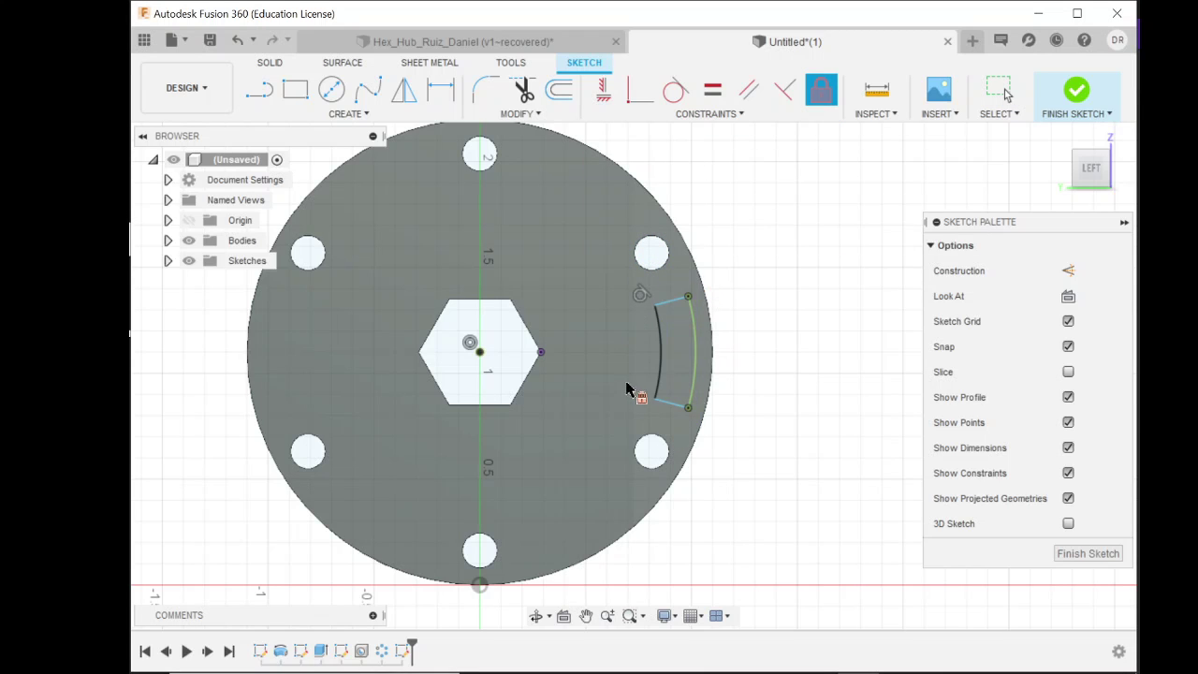
{"action": "left_click_drag", "start_coordinate": [613, 395], "coordinate": [725, 243]}
{"action": "left_click", "coordinate": [661, 382]}
{"action": "left_click", "coordinate": [675, 310]}
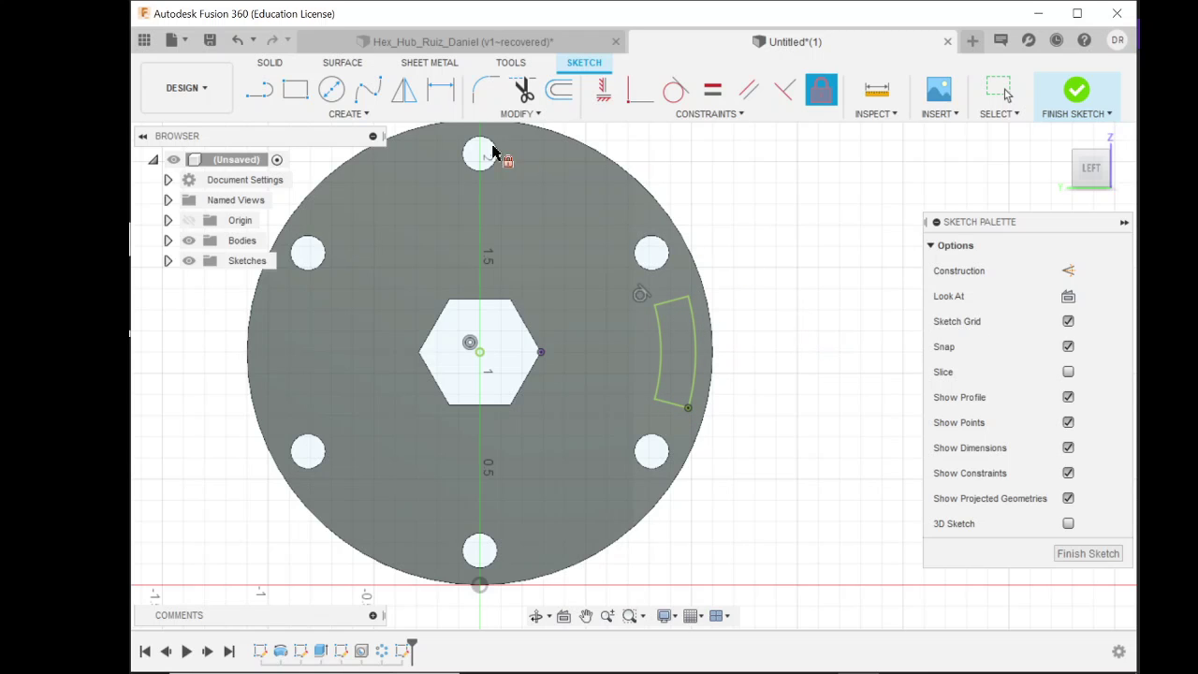
Fillet both inner corners of the wedge profile with a 0.0312 in radius.
{"action": "left_click", "coordinate": [483, 90]}
{"action": "left_click", "coordinate": [657, 317]}
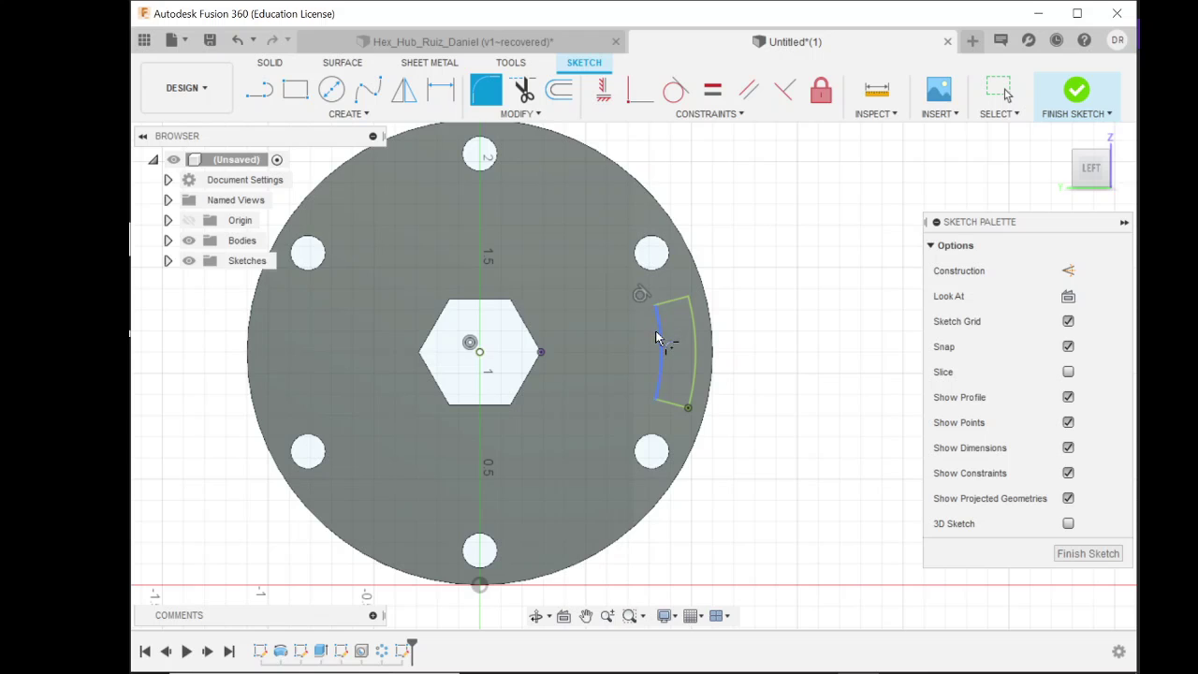
{"action": "left_click", "coordinate": [666, 310]}
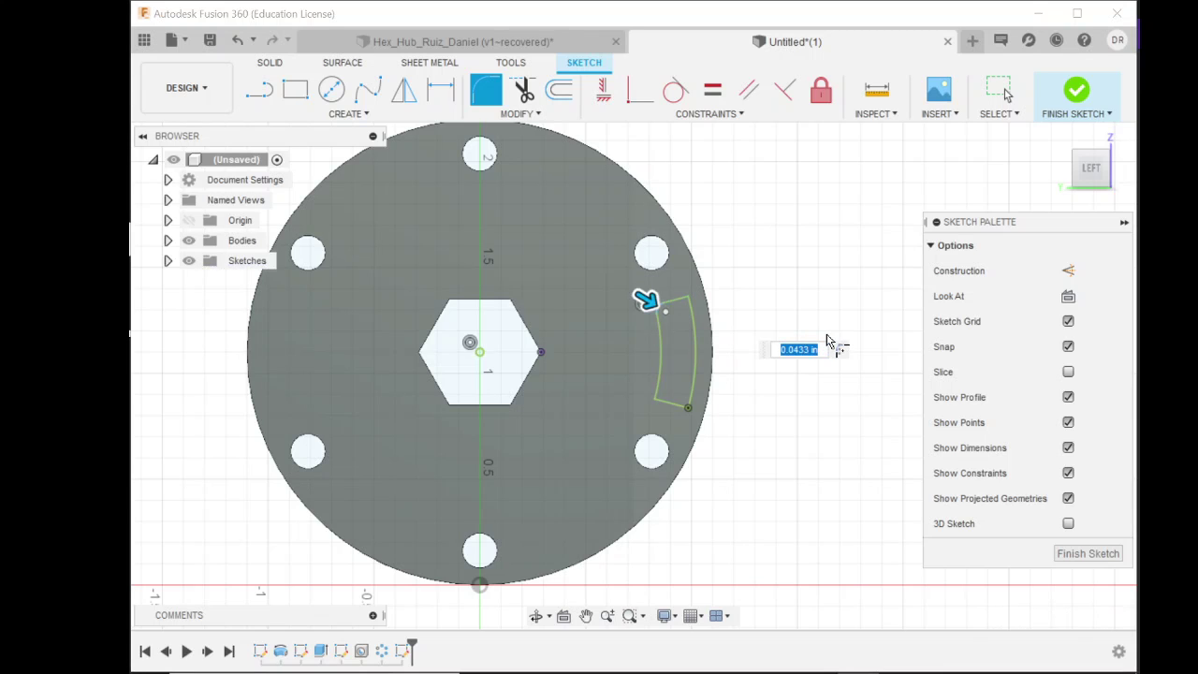
{"action": "key", "text": "BackSpace"}
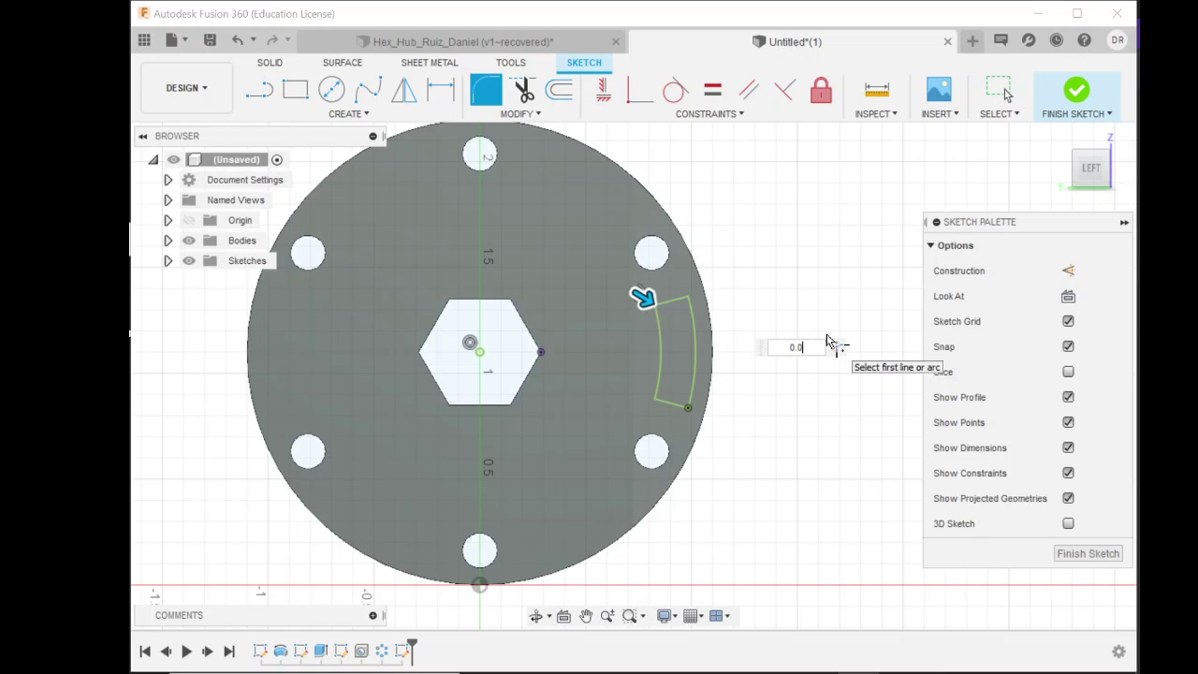
{"action": "type", "text": "0.0312"}
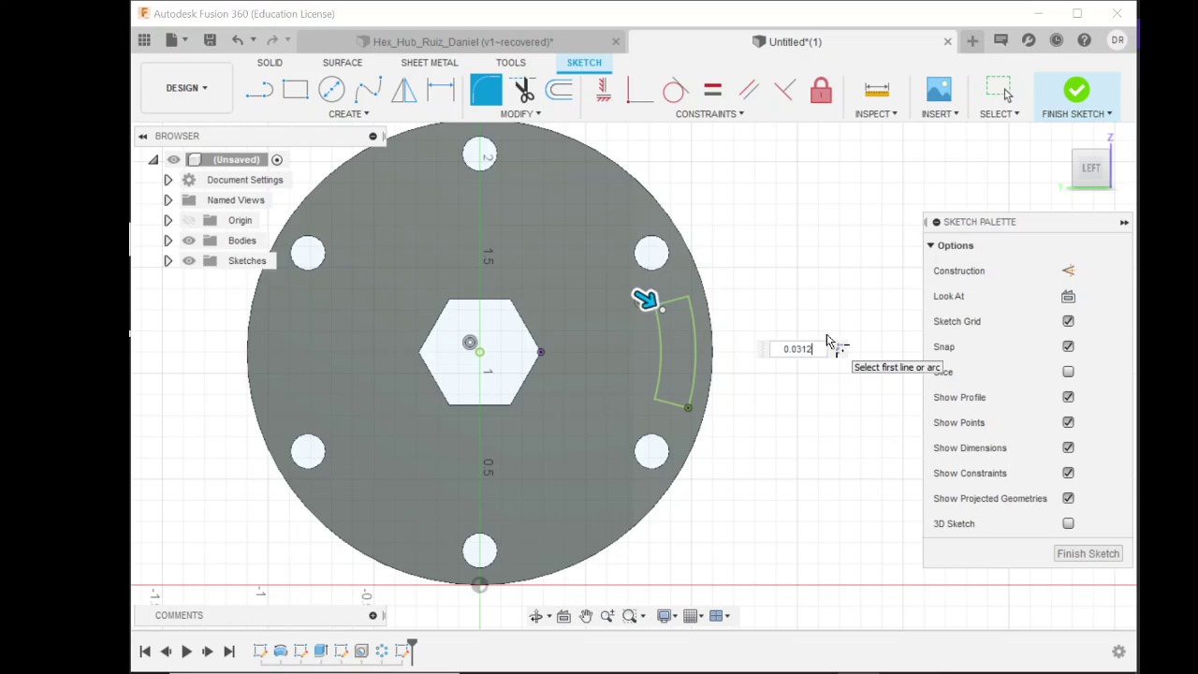
{"action": "key", "text": "Return"}
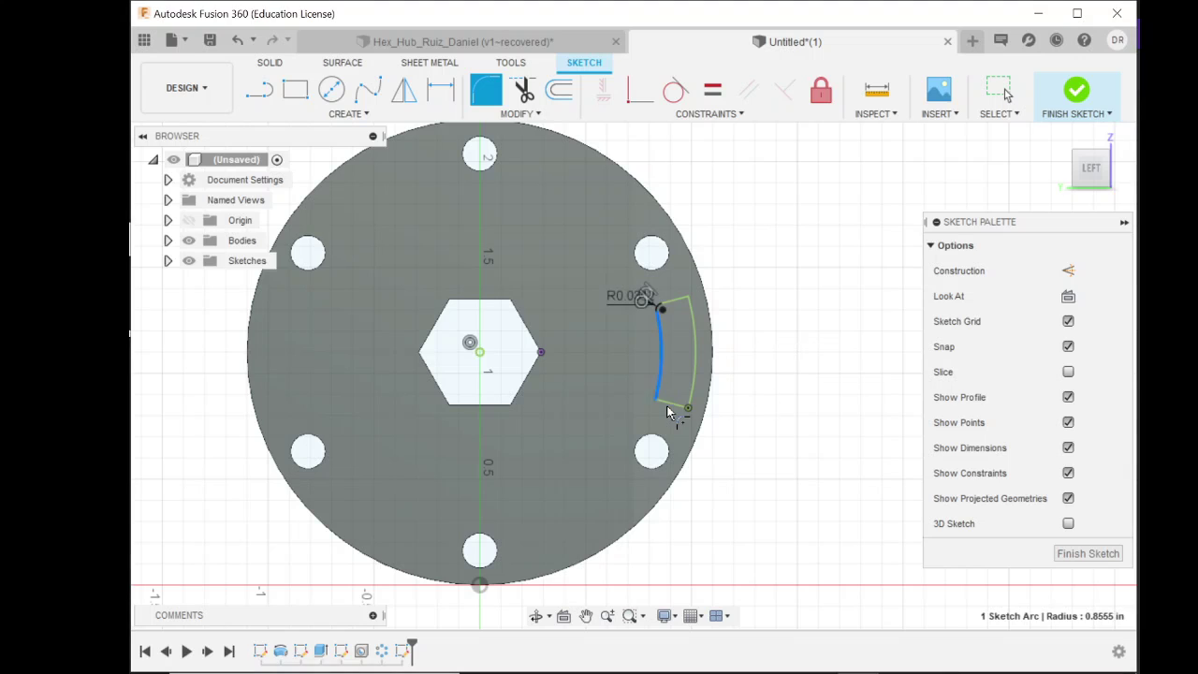
{"action": "left_click", "coordinate": [691, 405]}
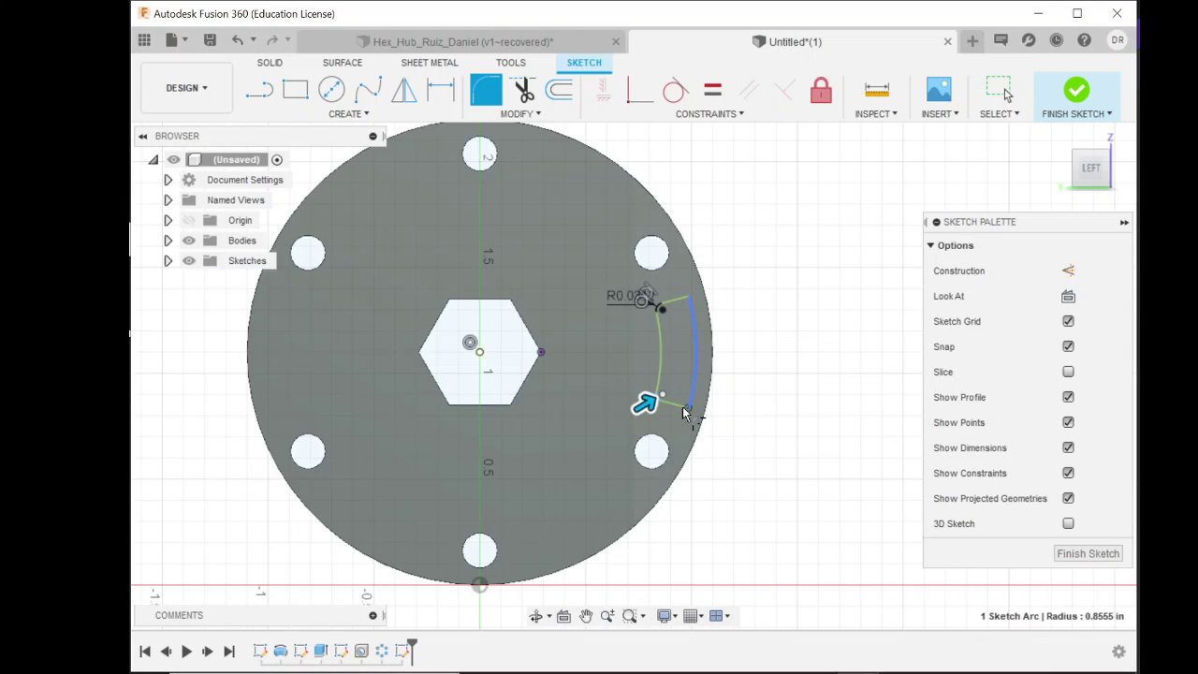
{"action": "key", "text": "Return"}
Try a 0.0312 in fillet on the wedge profile's upper outer corner, and undo it after cancelling an extrusion.
{"action": "left_click", "coordinate": [681, 310]}
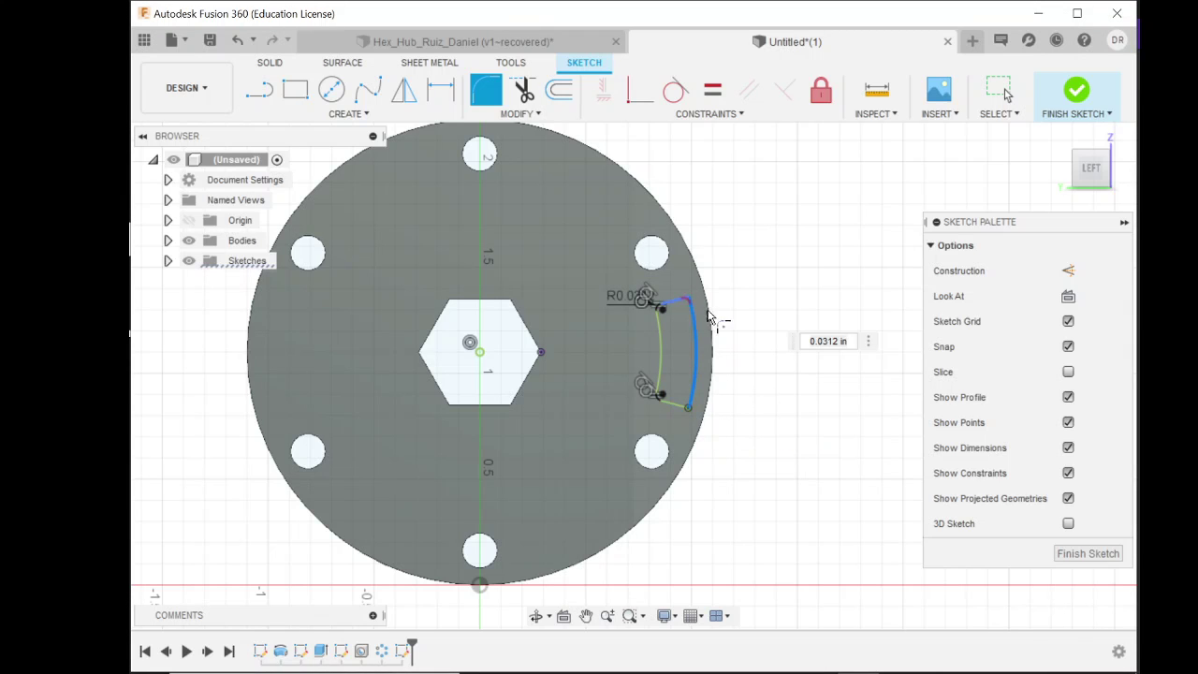
{"action": "key", "text": "Escape"}
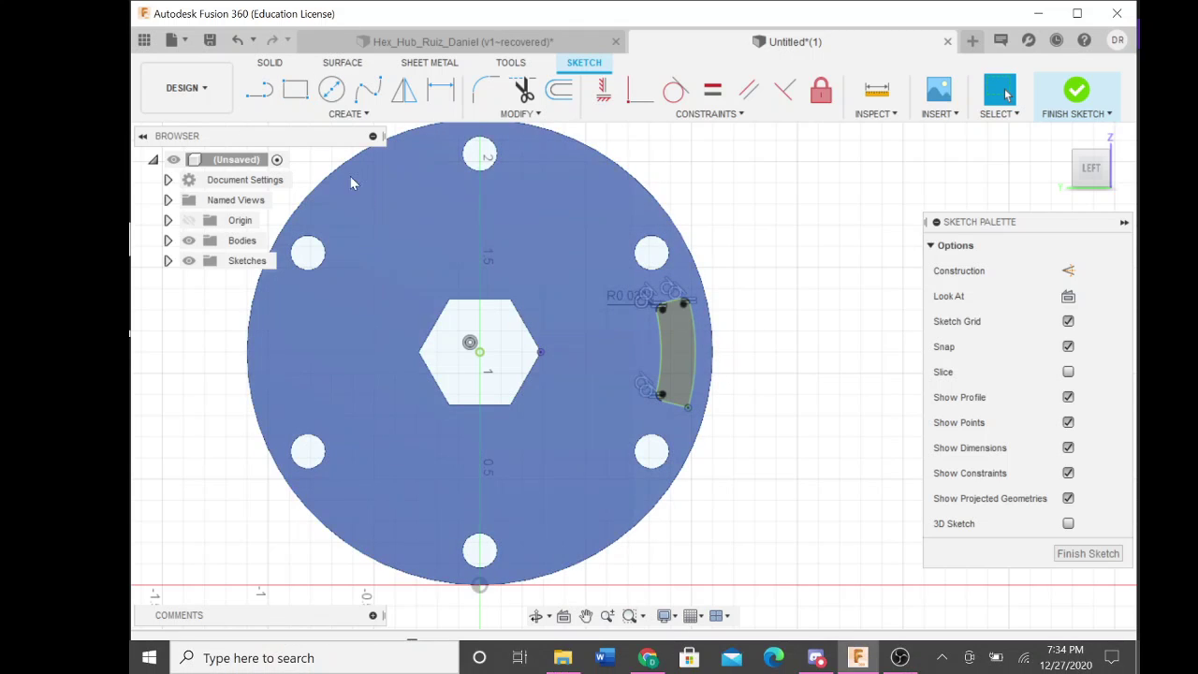
{"action": "left_click", "coordinate": [291, 61]}
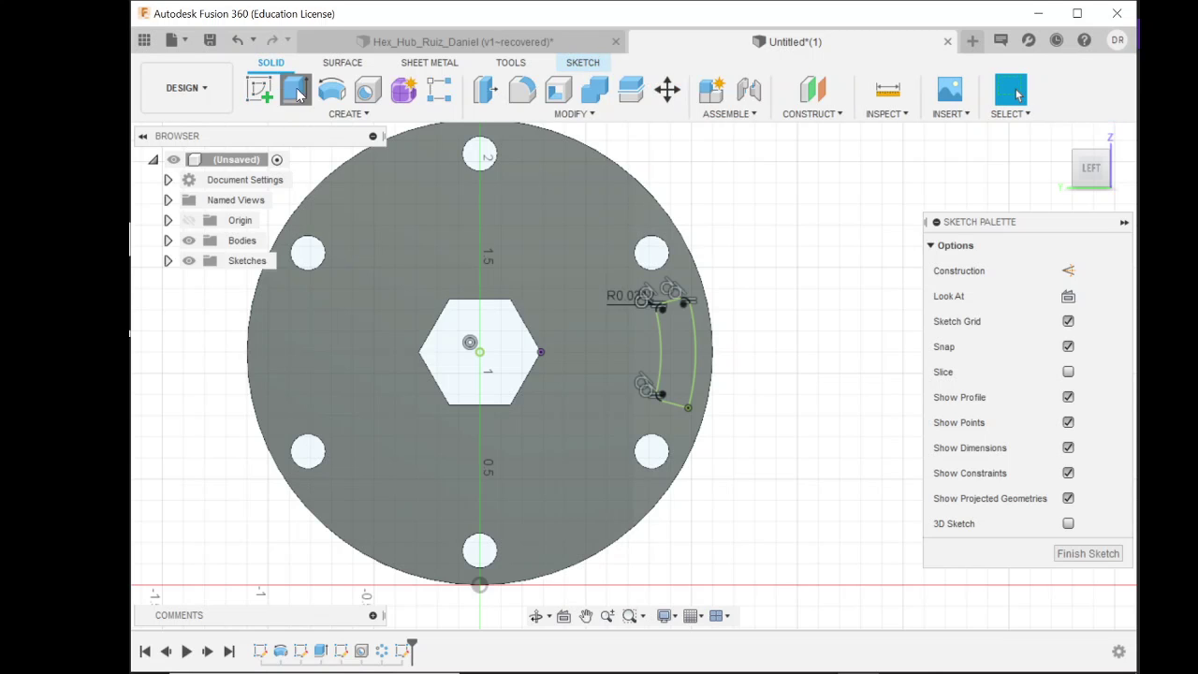
{"action": "left_click", "coordinate": [295, 89]}
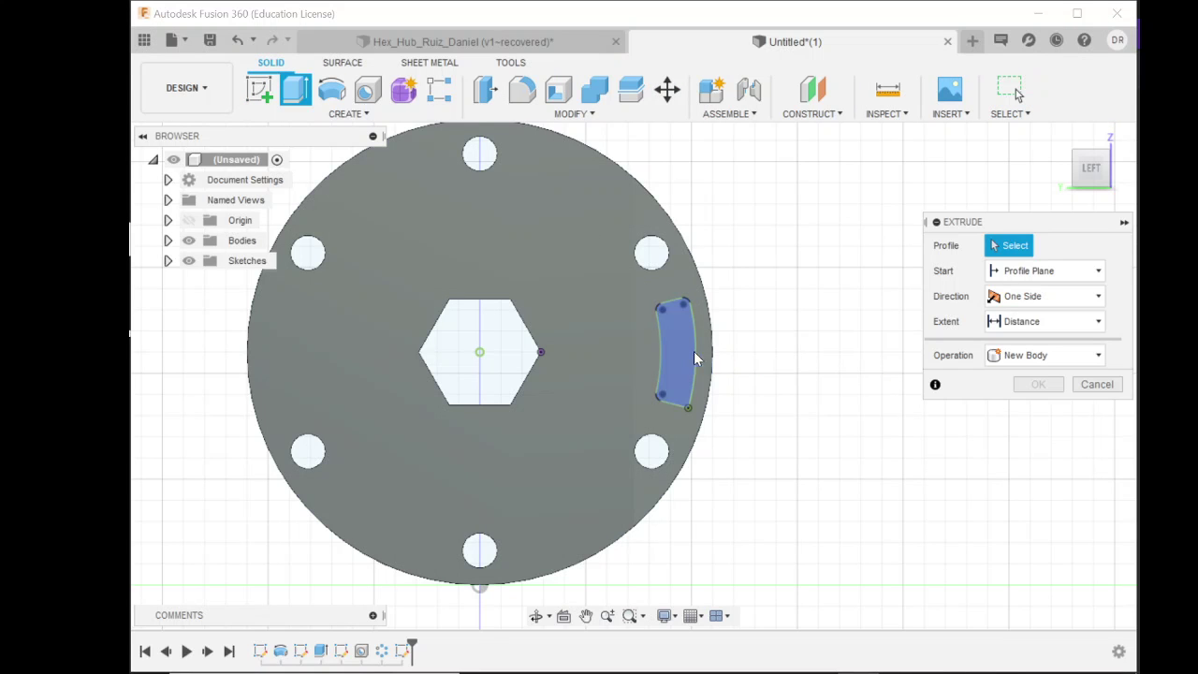
{"action": "key", "text": "Escape"}
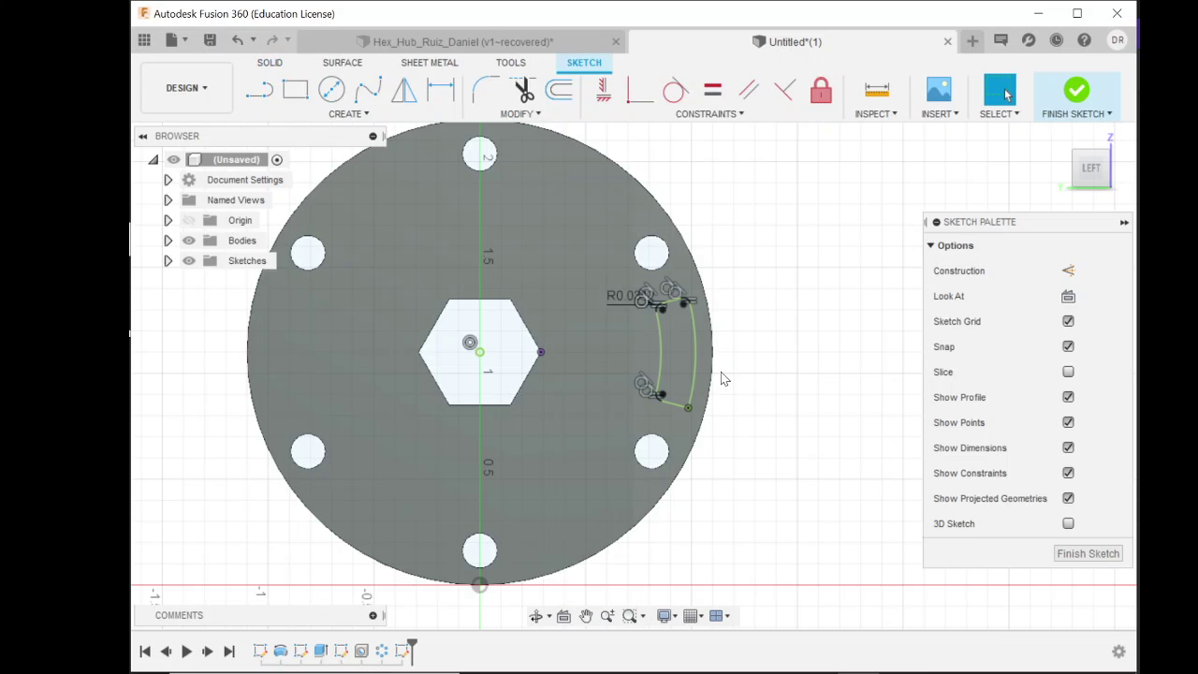
{"action": "key", "text": "ctrl+z"}
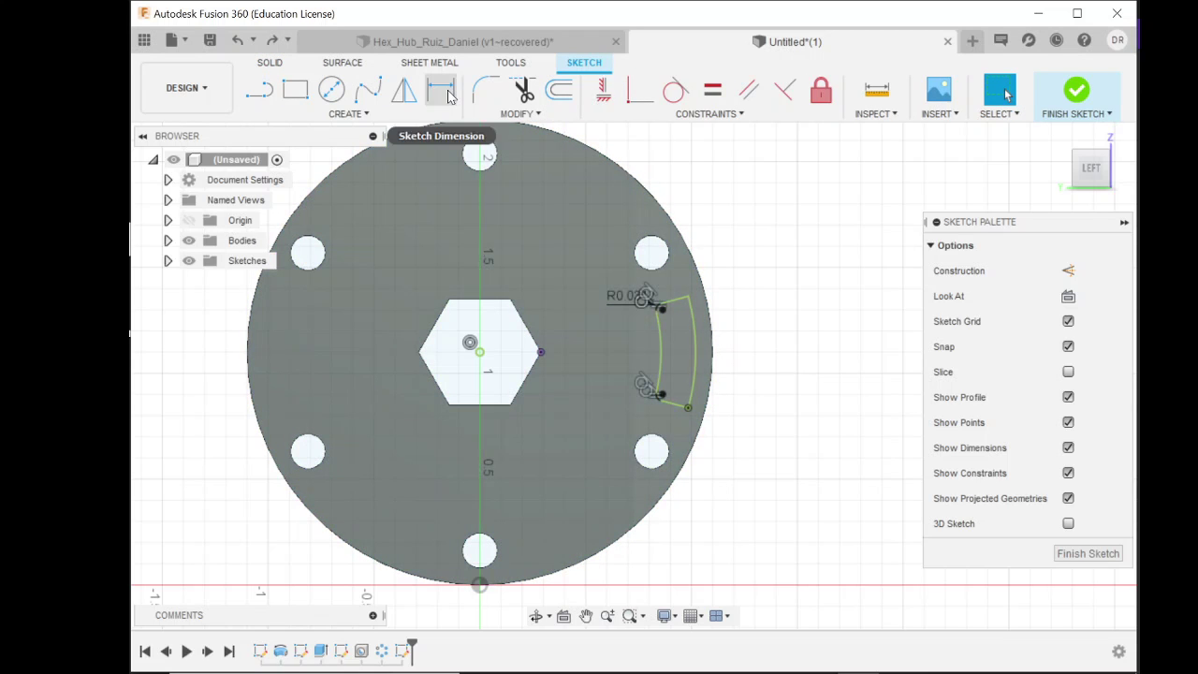
{"action": "left_click", "coordinate": [486, 89]}
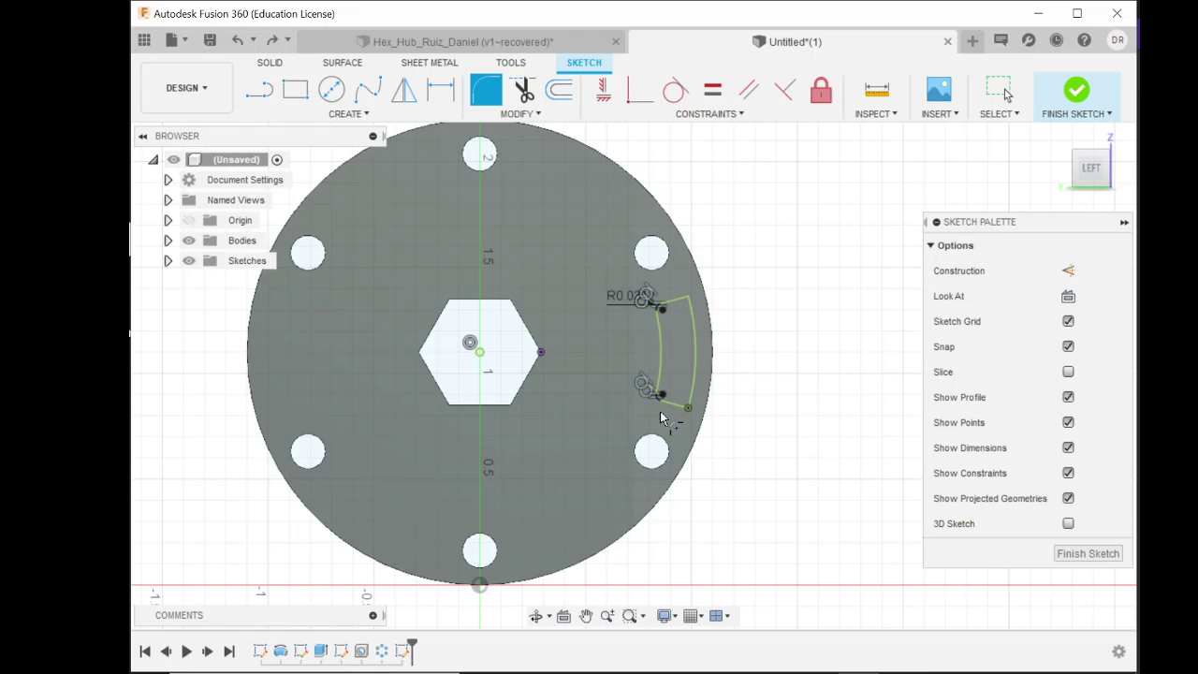
{"action": "left_click", "coordinate": [688, 409]}
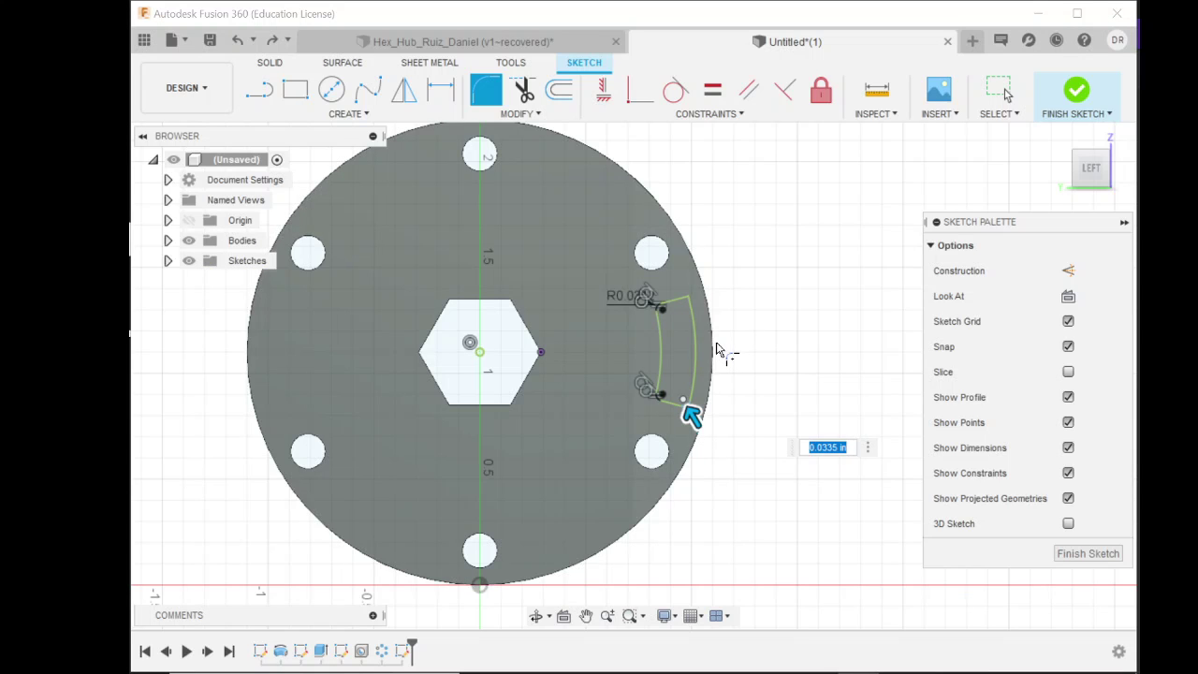
{"action": "type", "text": "0"}
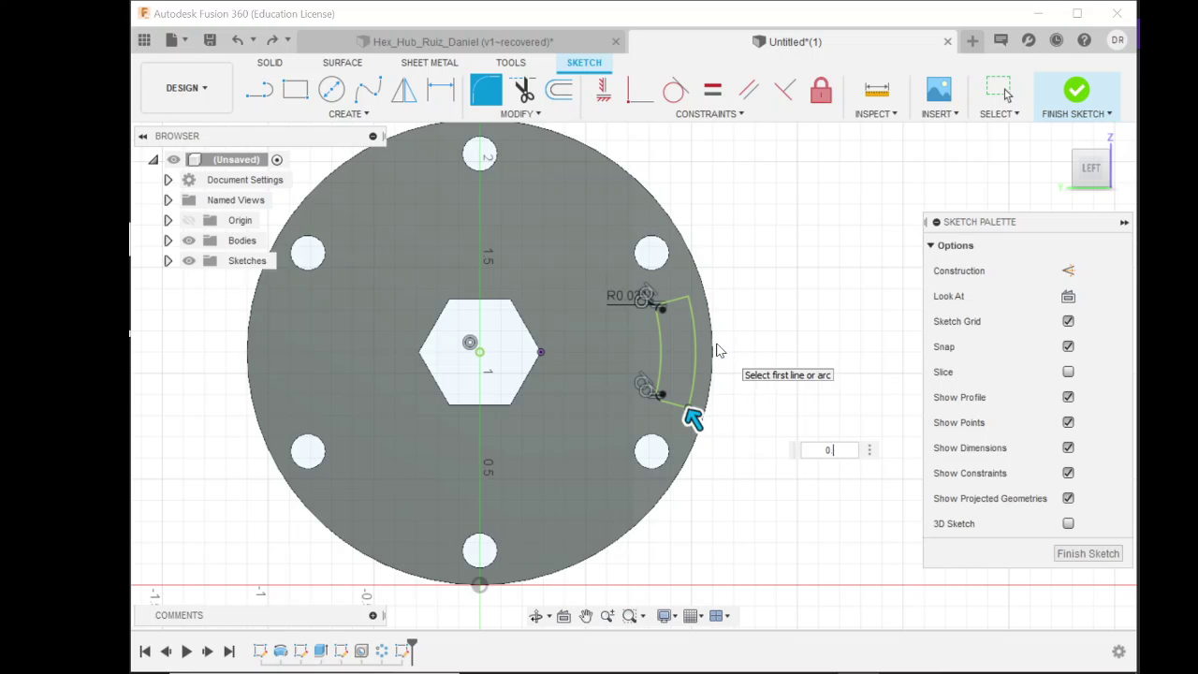
{"action": "key", "text": "Escape"}
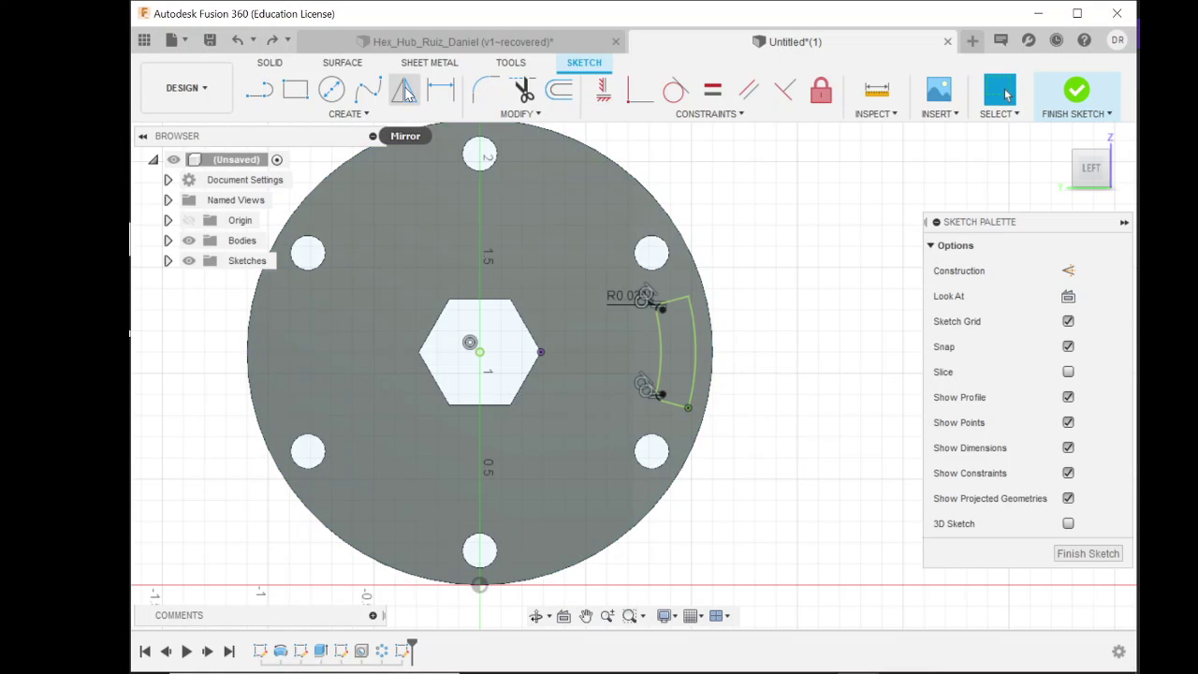
Fillet the wedge profile's lower outer corner with a 0.0312 in radius.
{"action": "left_click", "coordinate": [486, 93]}
{"action": "left_click", "coordinate": [675, 407]}
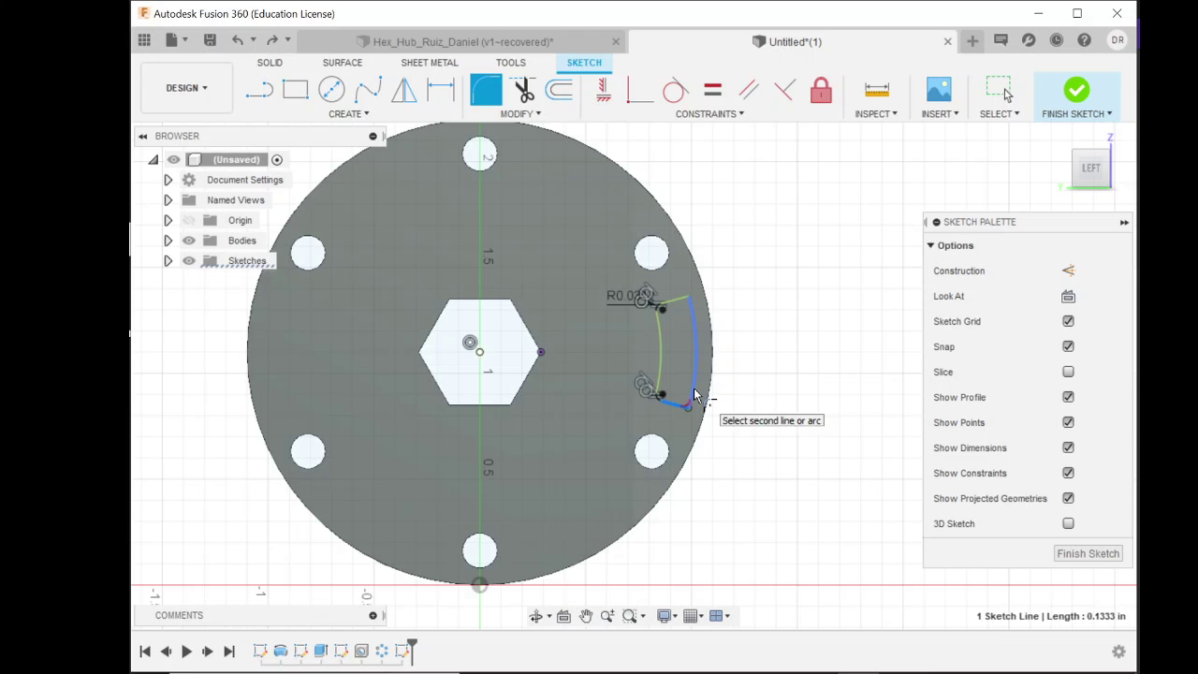
{"action": "left_click", "coordinate": [694, 401]}
{"action": "key", "text": "Return"}
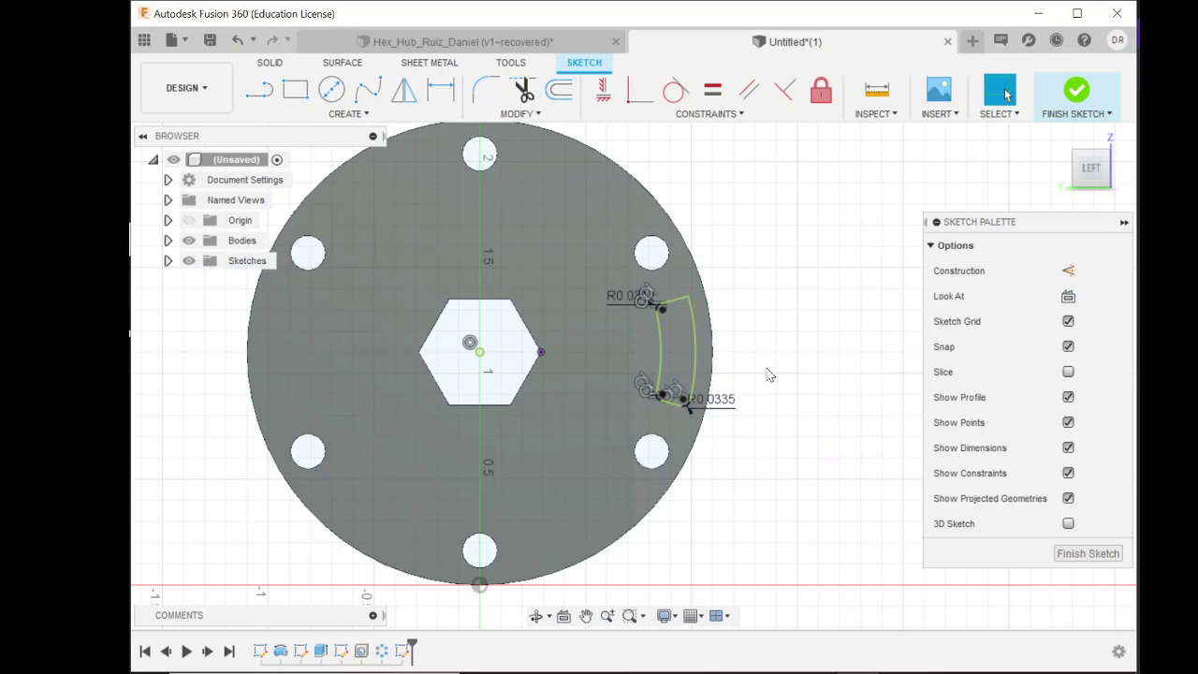
{"action": "double_click", "coordinate": [715, 406]}
{"action": "type", "text": "0"}
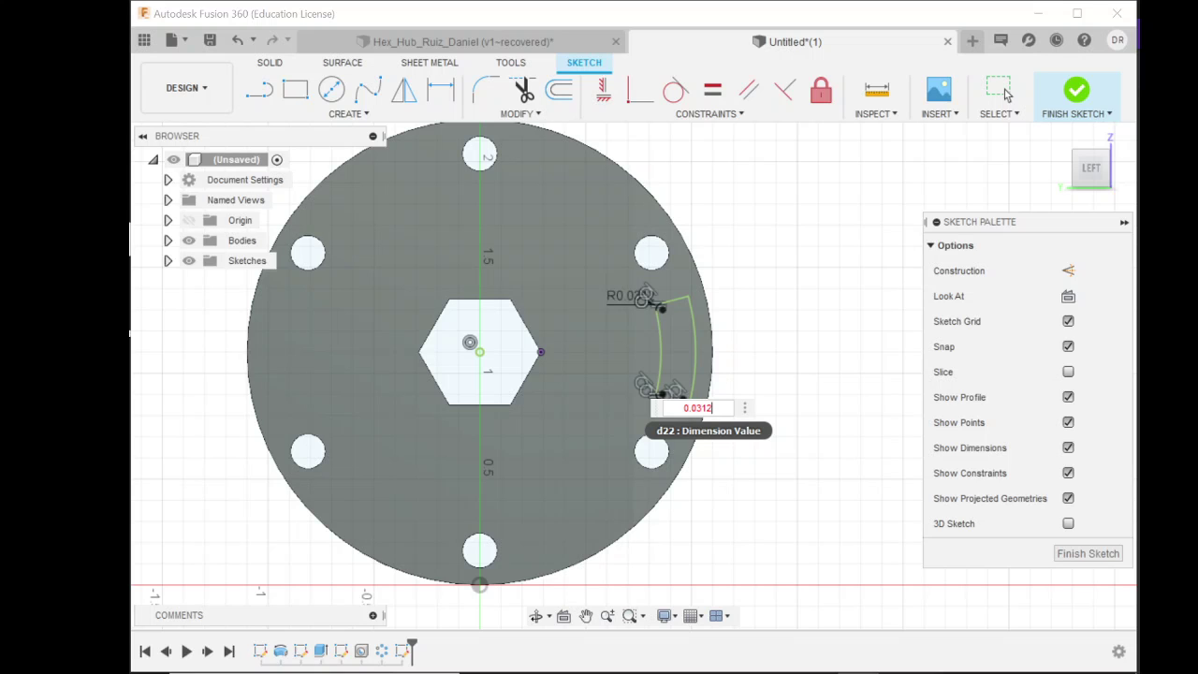
{"action": "type", "text": ".0312"}
{"action": "key", "text": "Return"}
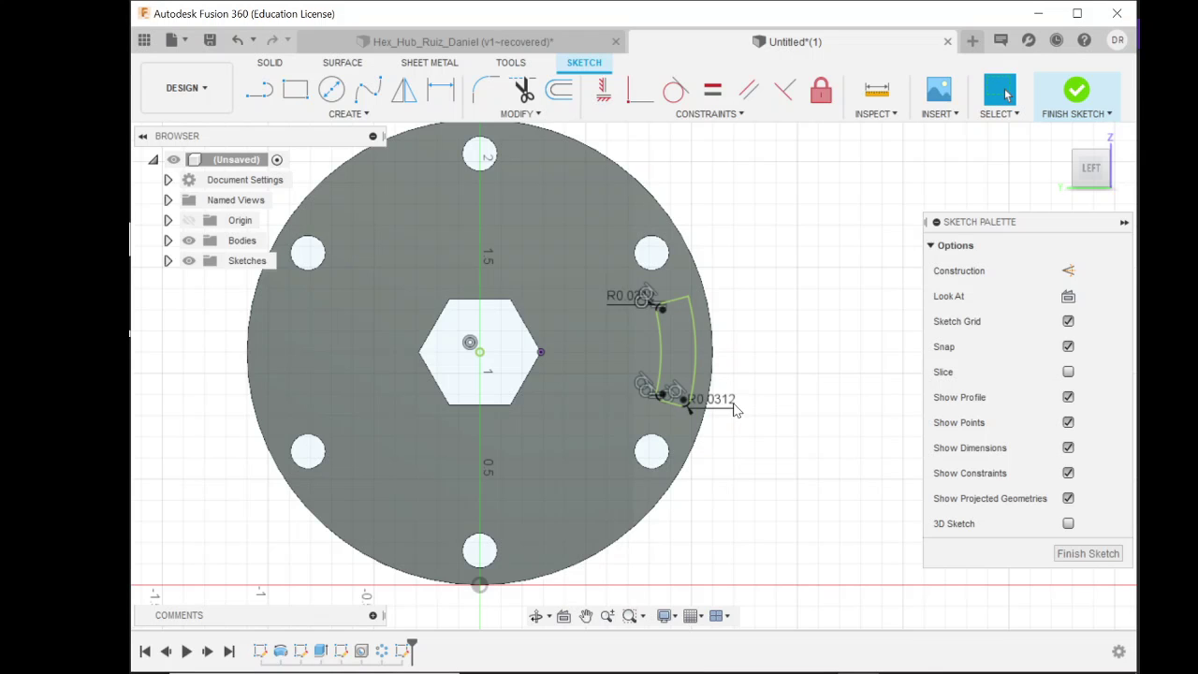
Fillet the wedge profile's upper outer corner with a 0.0312 in radius.
{"action": "left_click", "coordinate": [681, 300]}
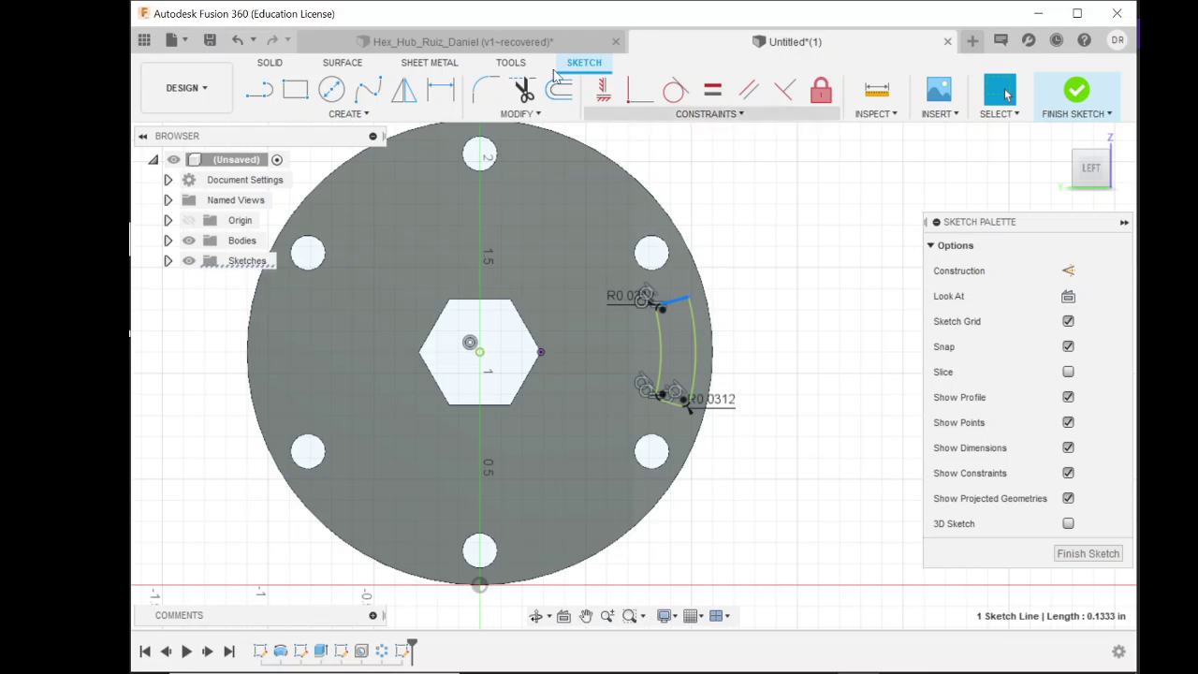
{"action": "left_click", "coordinate": [694, 326]}
{"action": "left_click", "coordinate": [691, 314], "text": "ctrl"}
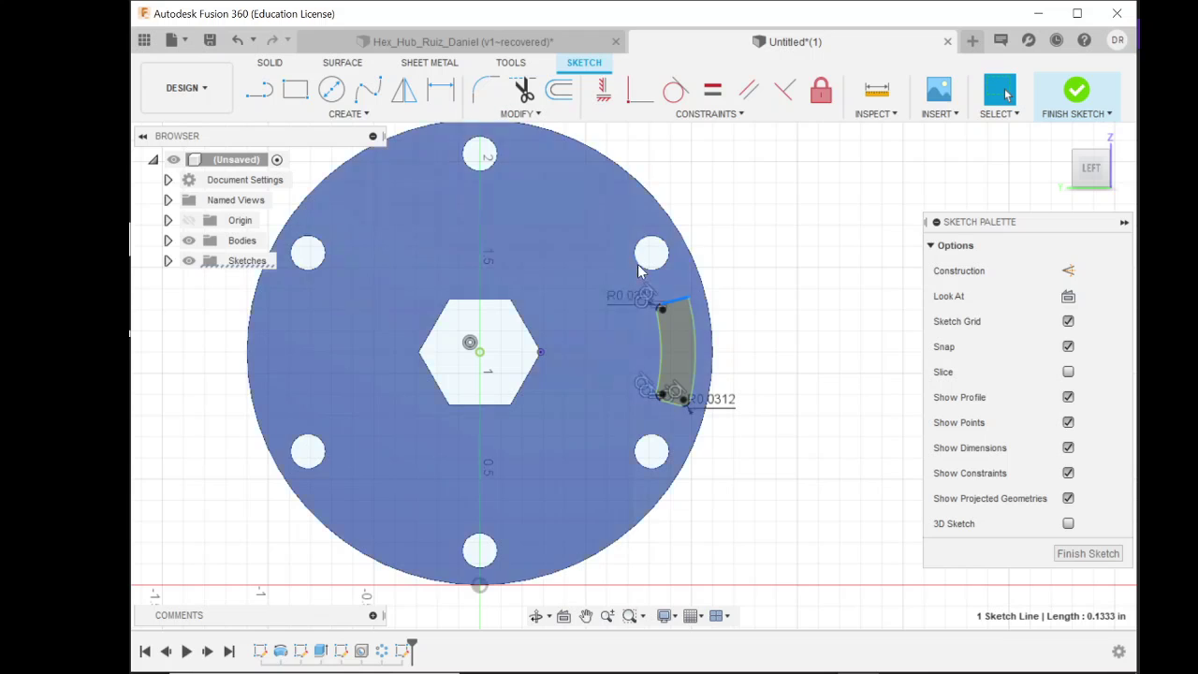
{"action": "left_click", "coordinate": [697, 323]}
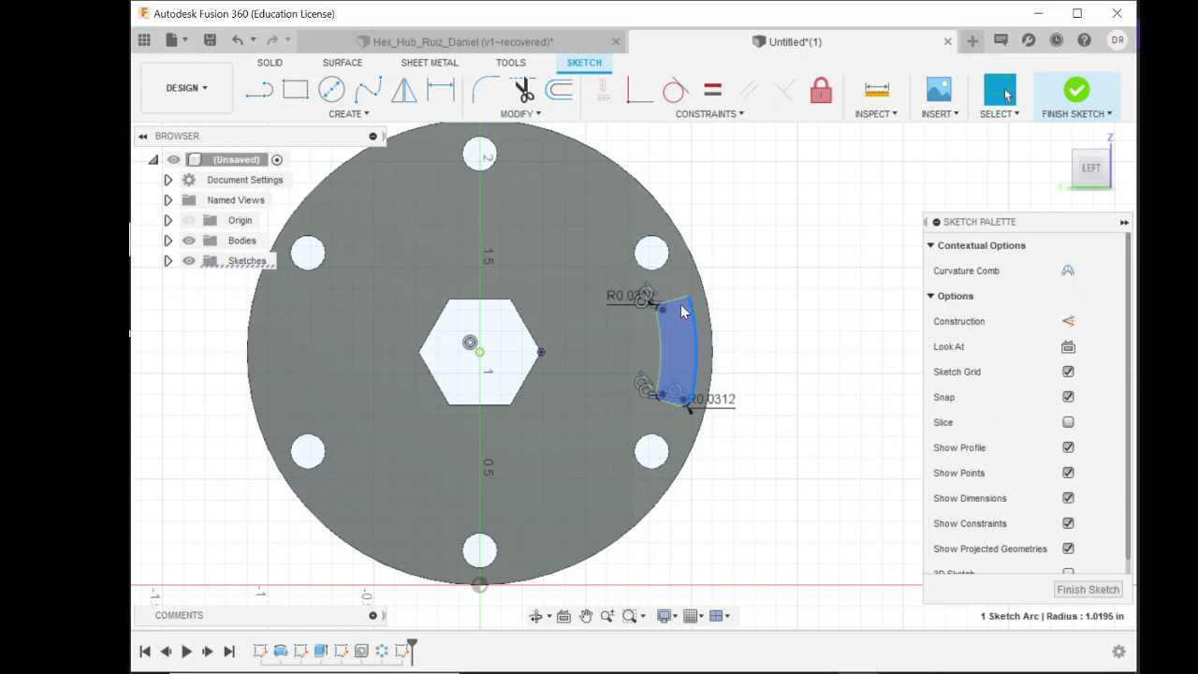
{"action": "left_click", "coordinate": [682, 300]}
{"action": "left_click", "coordinate": [488, 92]}
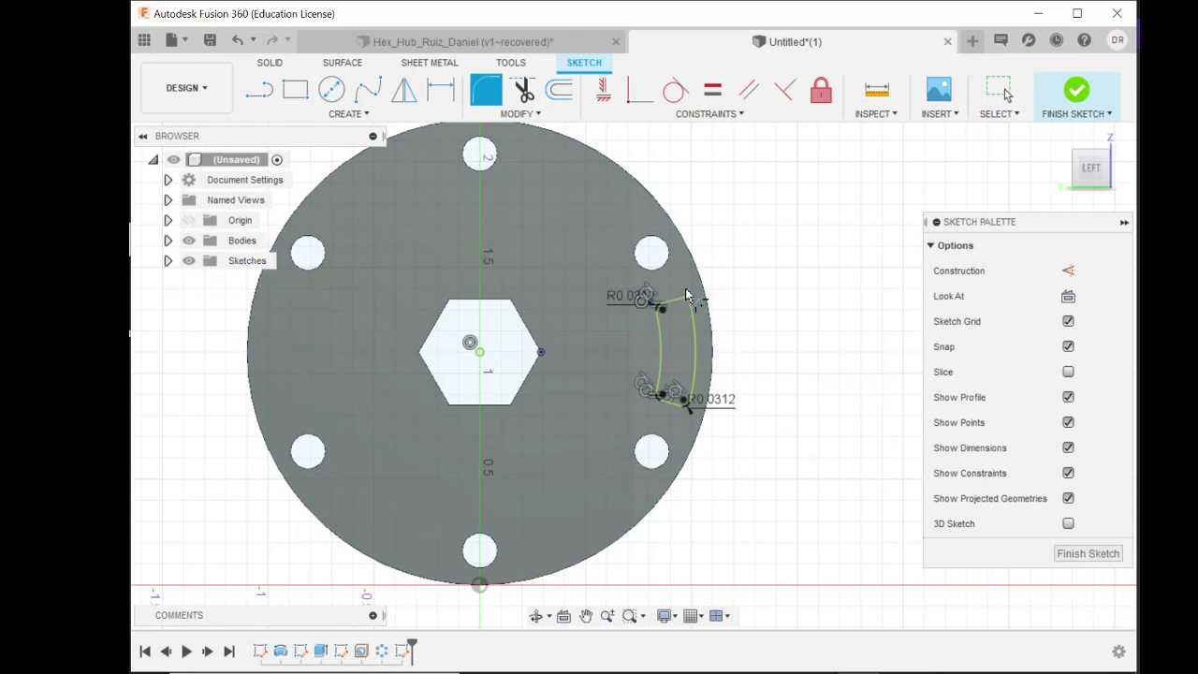
{"action": "left_click", "coordinate": [696, 318]}
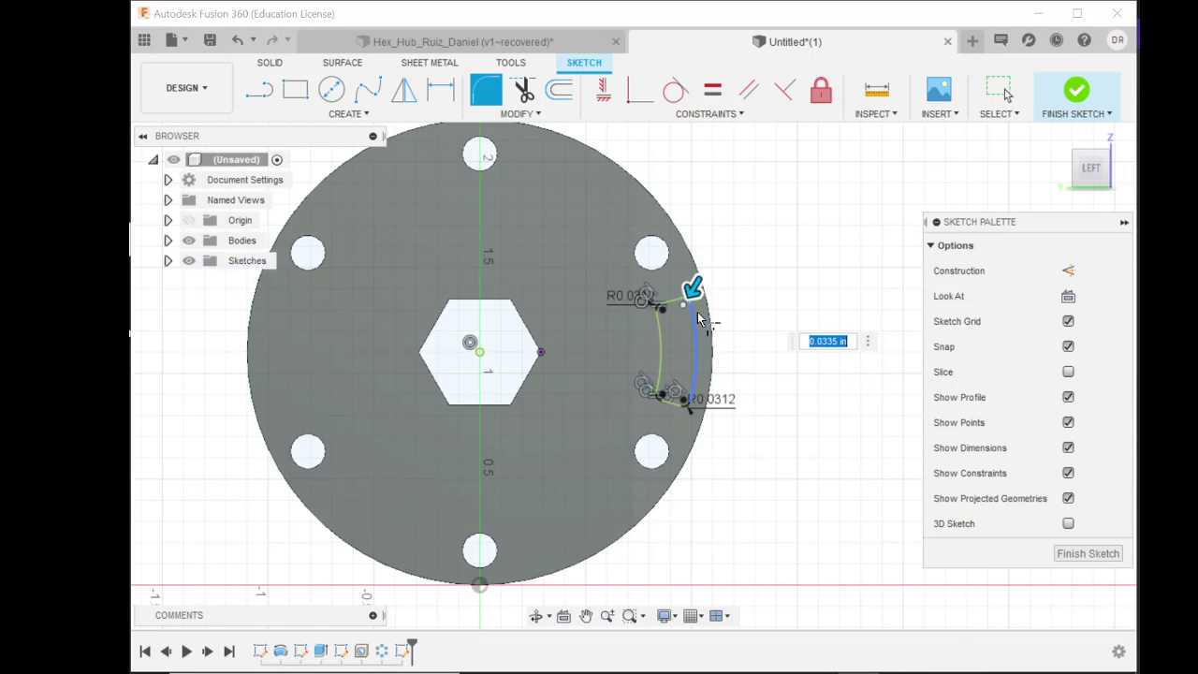
{"action": "type", "text": "0.0"}
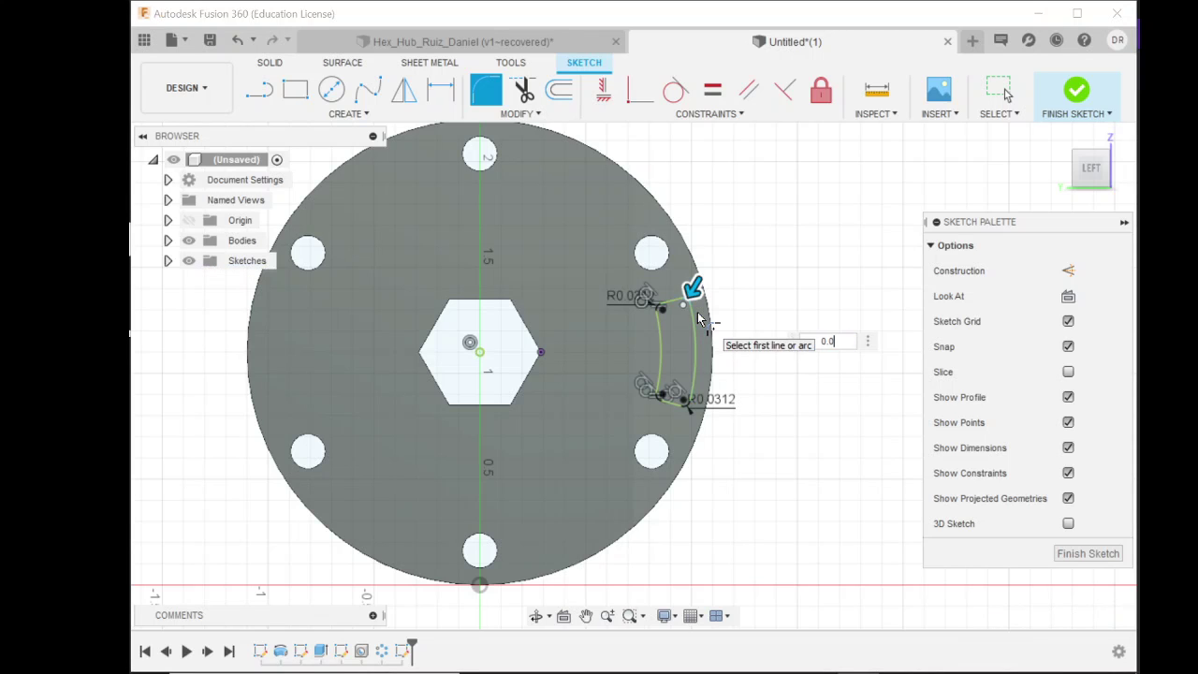
{"action": "type", "text": "312"}
{"action": "key", "text": "Return"}
{"action": "key", "text": "Escape"}
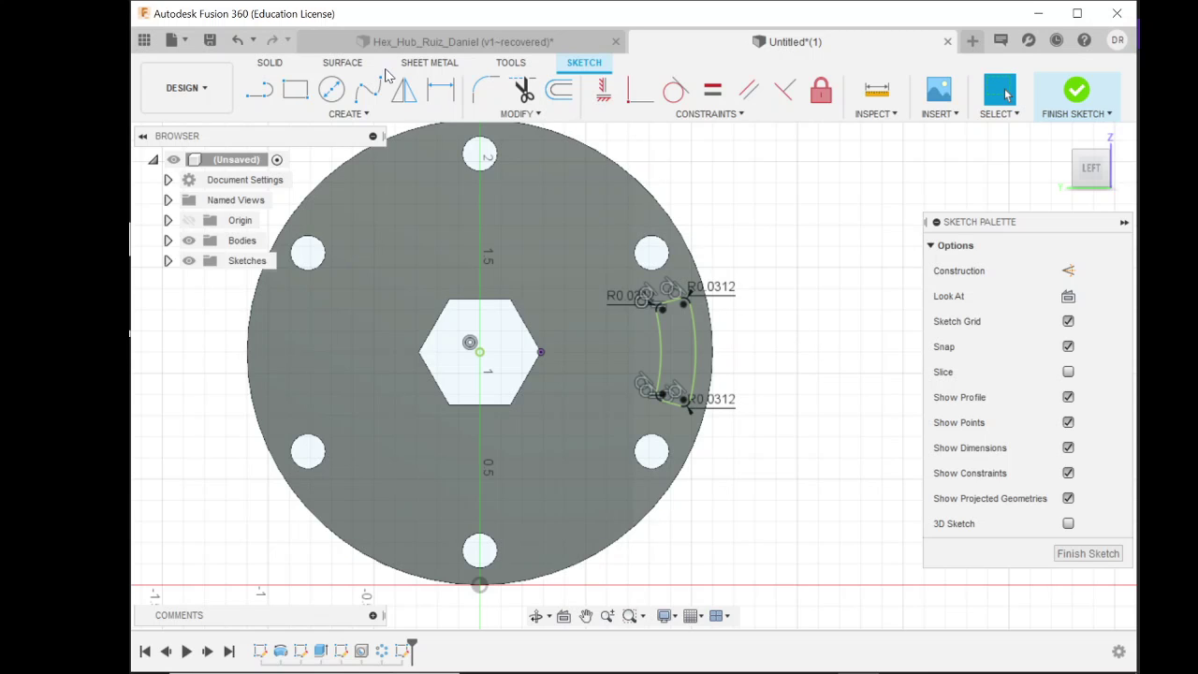
Extrude the filleted wedge profile -0.20 in as a cut through the flange.
{"action": "left_click", "coordinate": [277, 63]}
{"action": "left_click", "coordinate": [295, 89]}
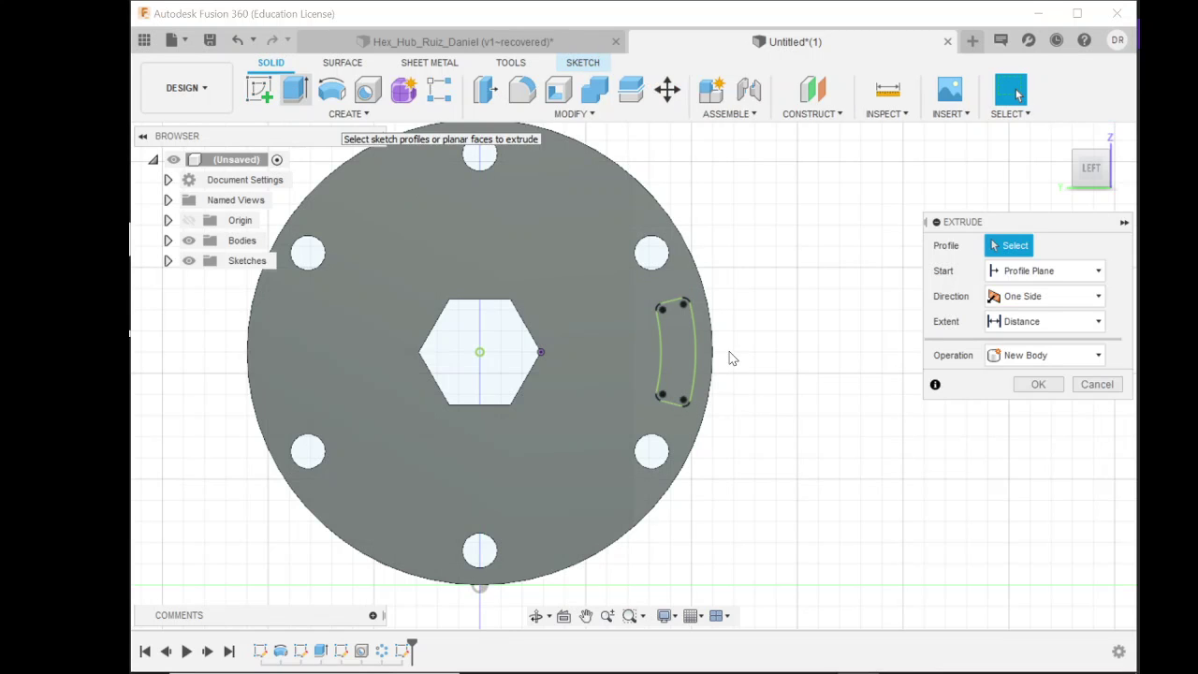
{"action": "left_click", "coordinate": [668, 345]}
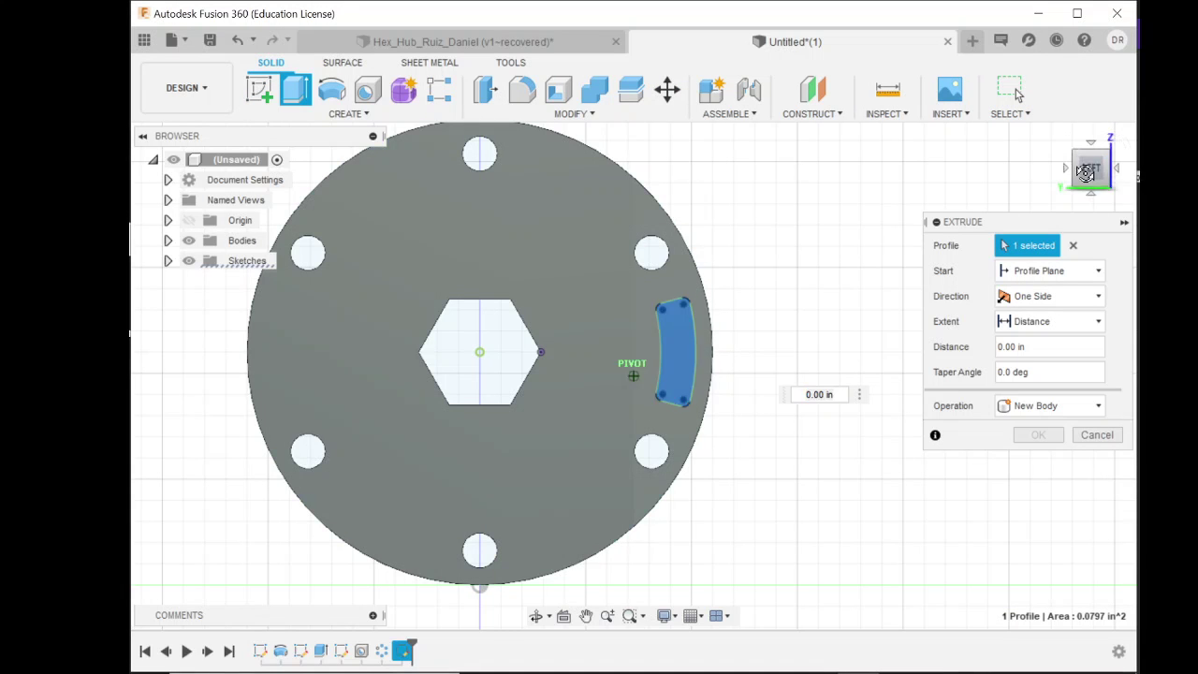
{"action": "left_click_drag", "start_coordinate": [1086, 174], "coordinate": [1002, 187]}
{"action": "mouse_move", "coordinate": [1076, 173]}
{"action": "left_mouse_down"}
{"action": "mouse_move", "coordinate": [1053, 187]}
{"action": "mouse_move", "coordinate": [1072, 173]}
{"action": "left_mouse_up"}
{"action": "left_click_drag", "start_coordinate": [614, 377], "coordinate": [658, 383]}
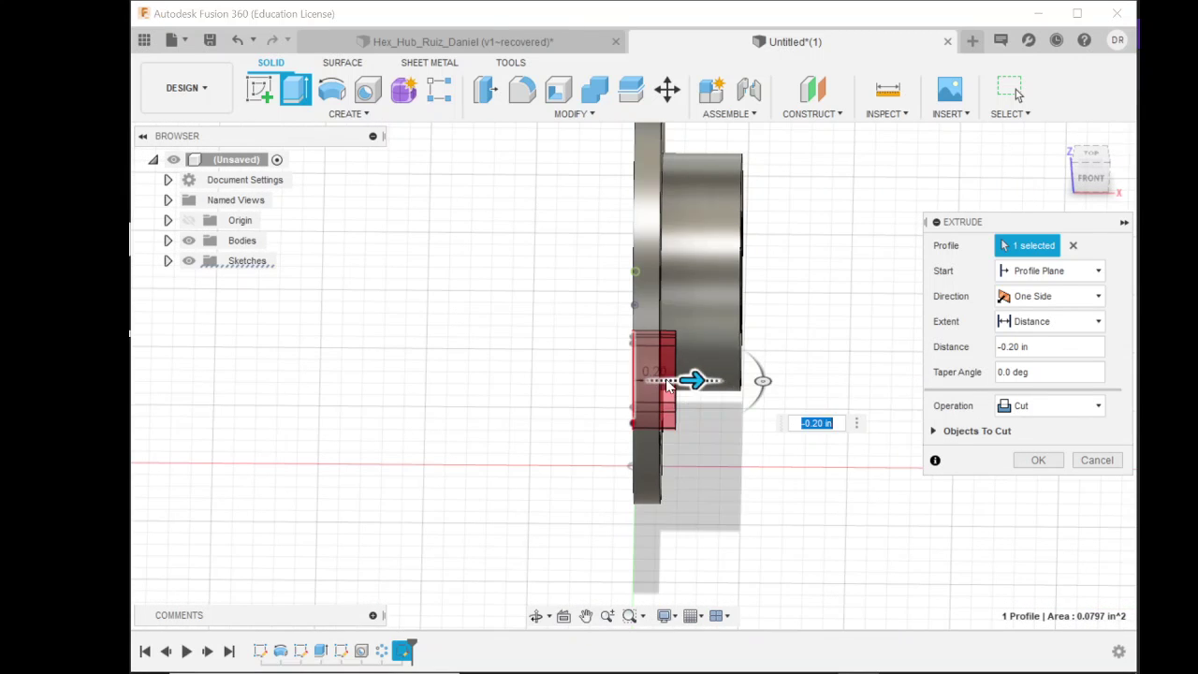
{"action": "key", "text": "Return"}
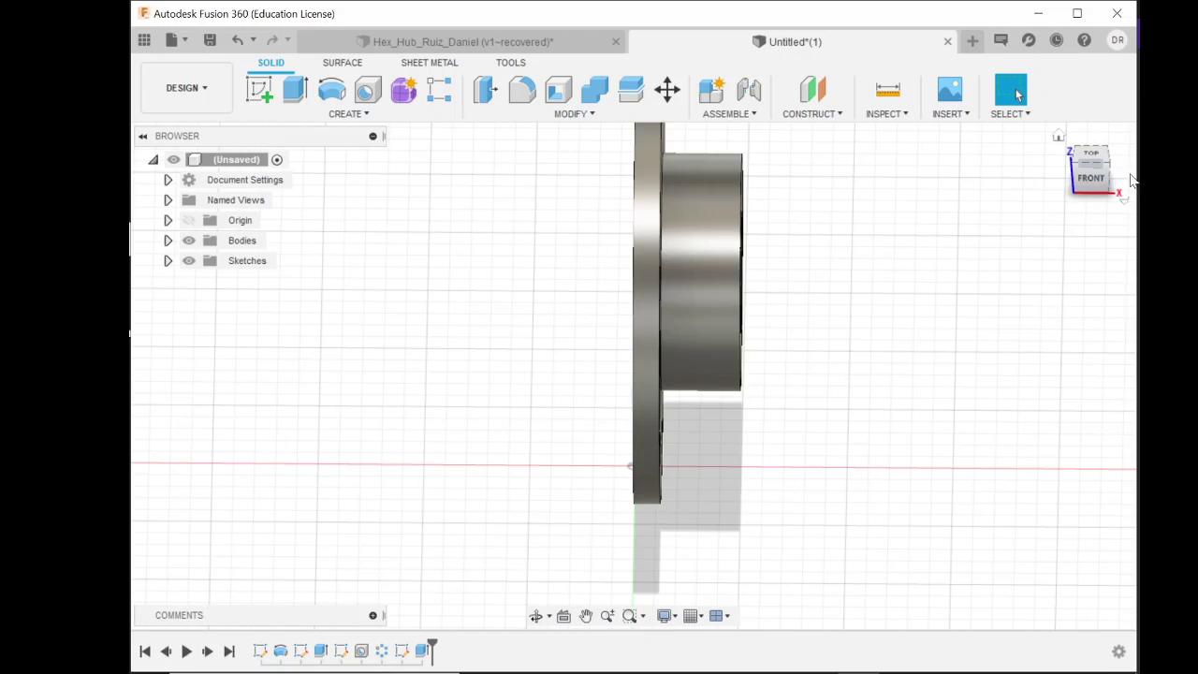
{"action": "left_click_drag", "start_coordinate": [1114, 176], "coordinate": [1064, 187]}
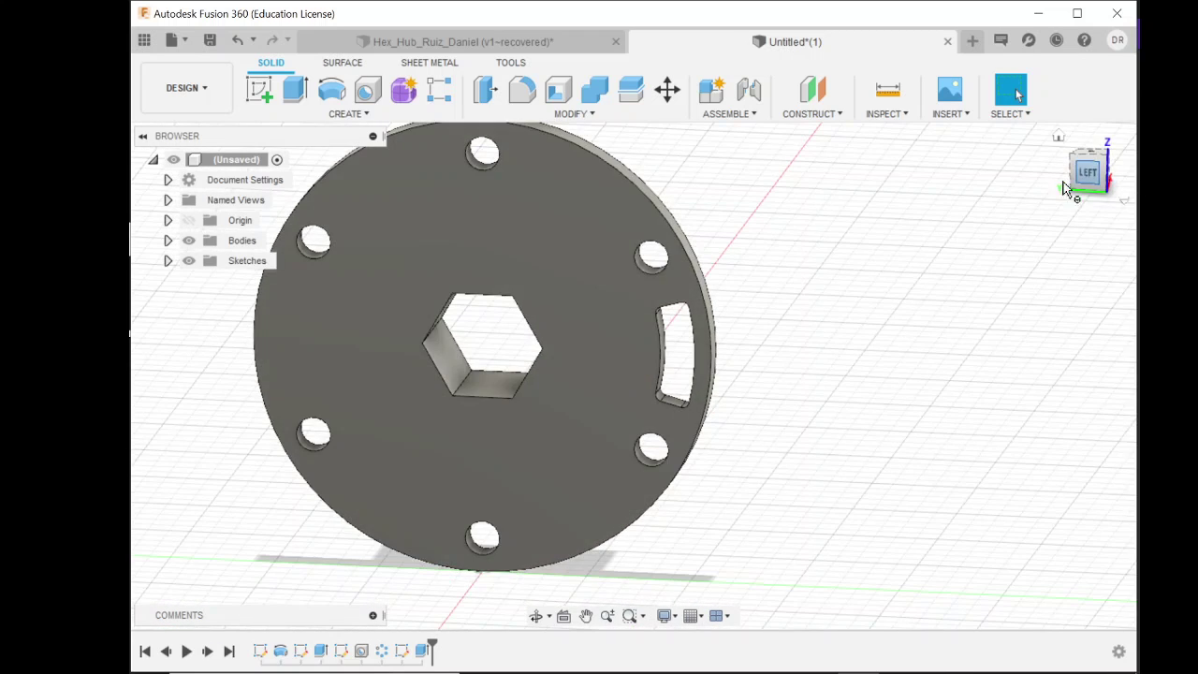
Circular-pattern the slot cut around the flange's axis with full angular spacing and a quantity of 6.
{"action": "left_click", "coordinate": [339, 113]}
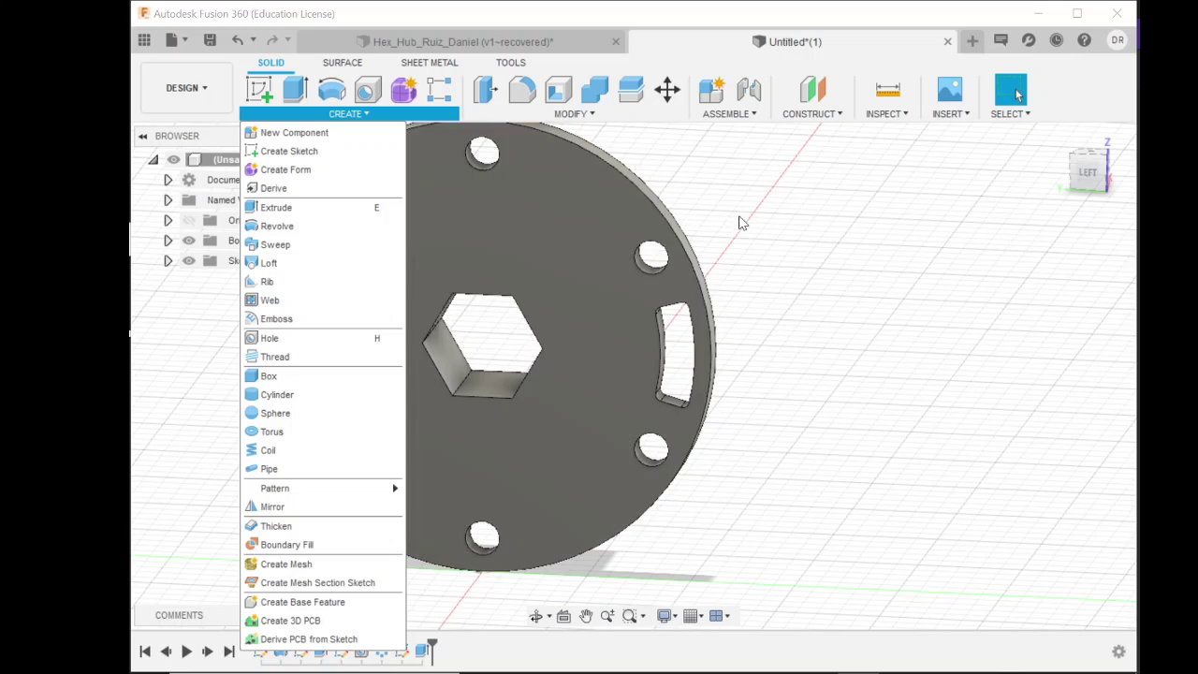
{"action": "left_click", "coordinate": [740, 222]}
{"action": "type", "text": "s"}
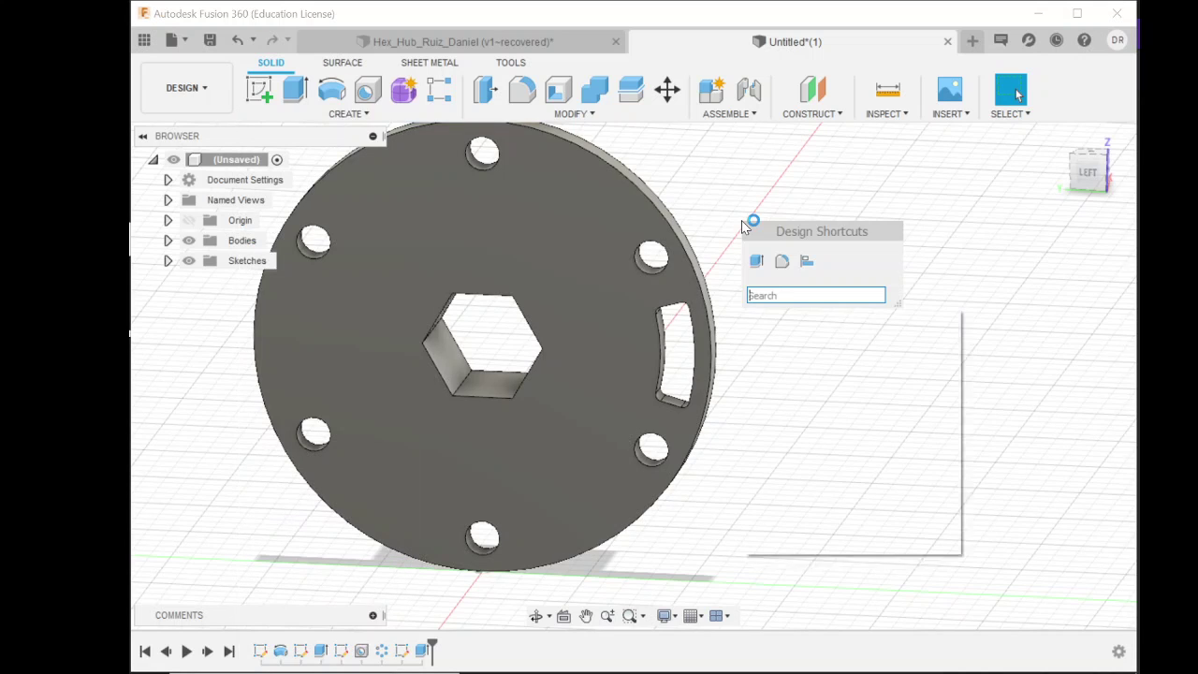
{"action": "type", "text": "cir"}
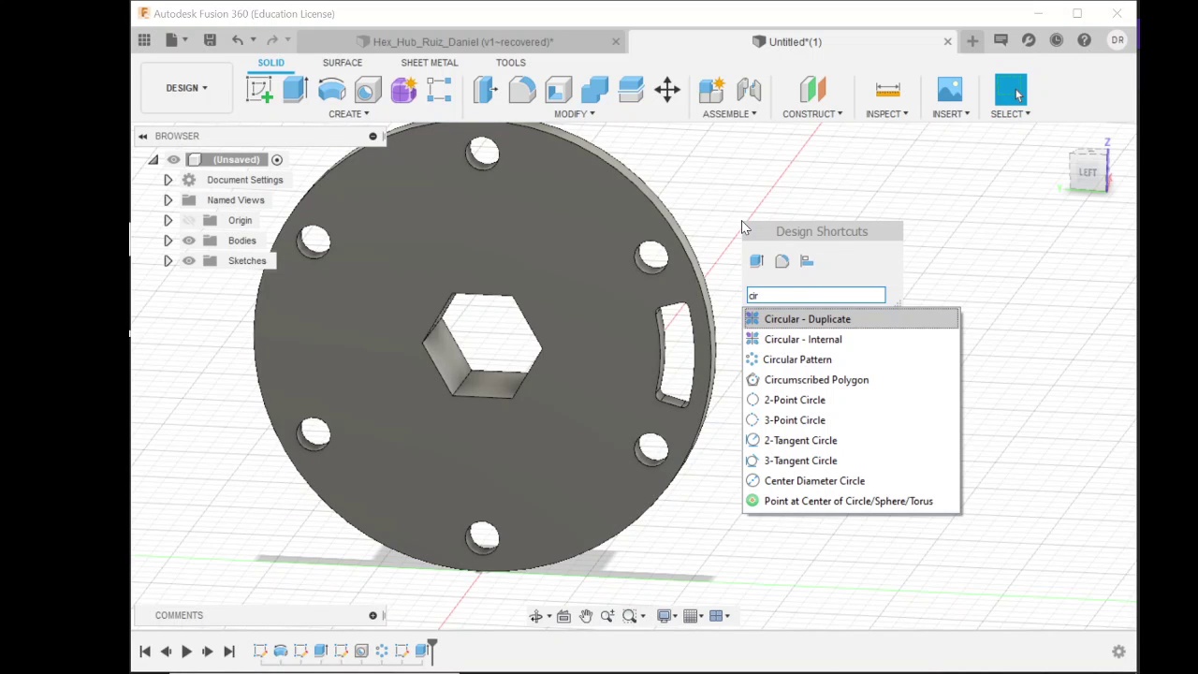
{"action": "left_click", "coordinate": [791, 361]}
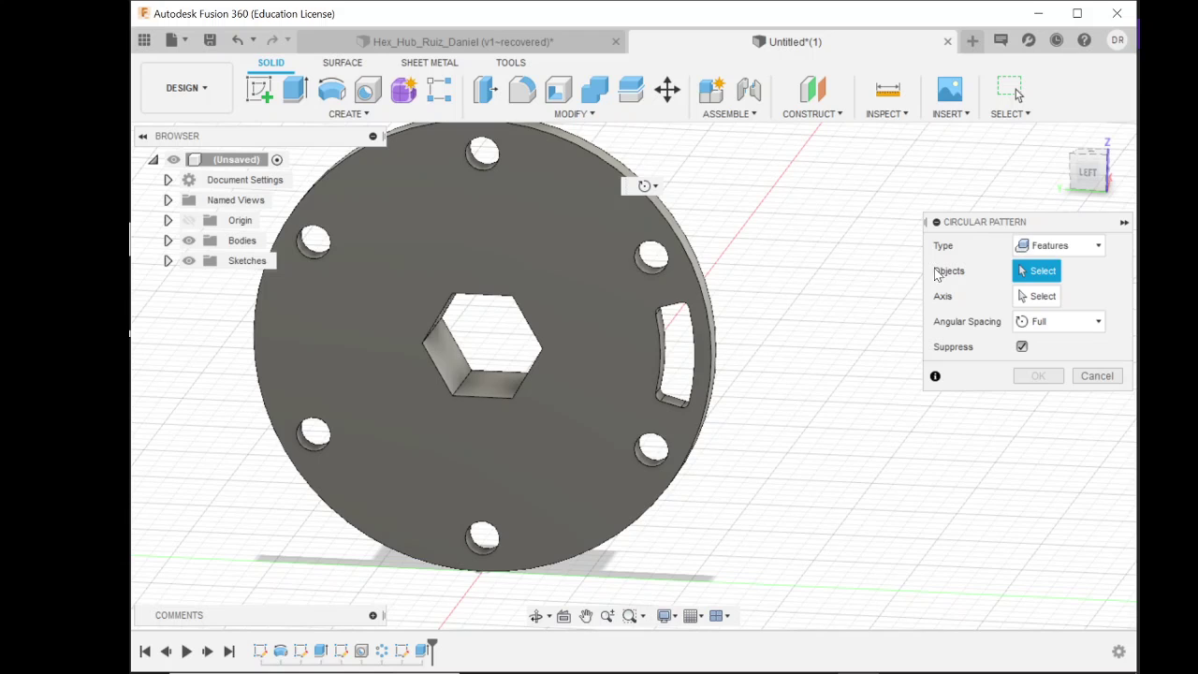
{"action": "left_click", "coordinate": [668, 338]}
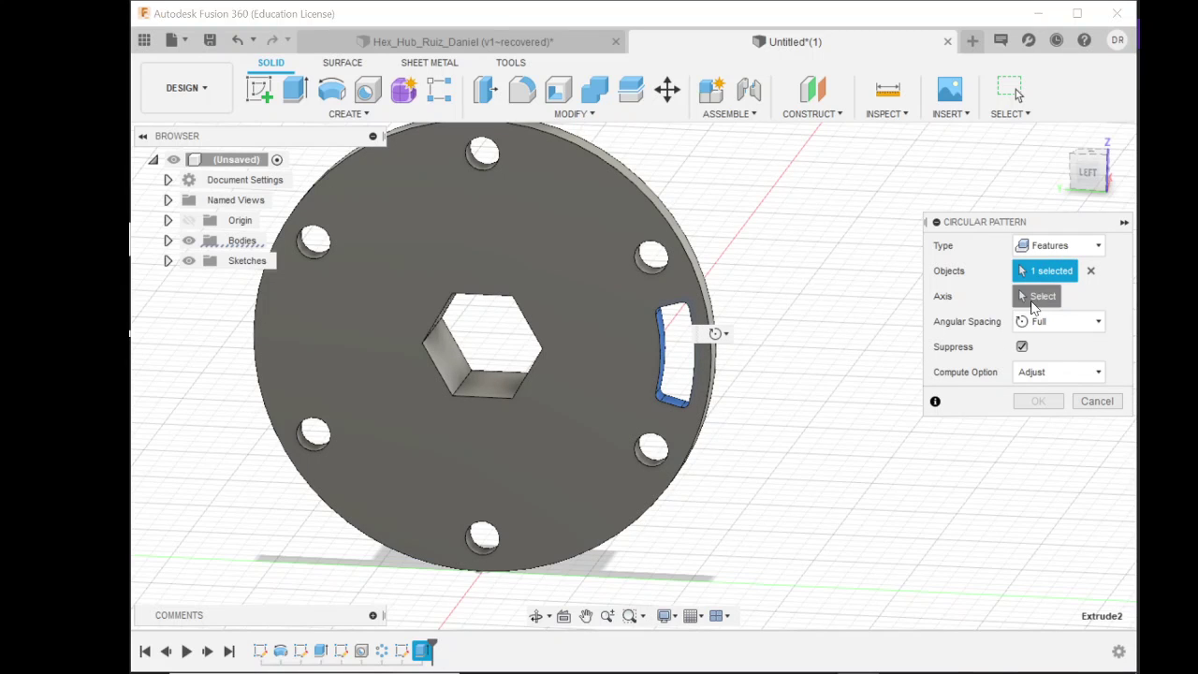
{"action": "left_click", "coordinate": [1039, 296]}
{"action": "left_click", "coordinate": [695, 286]}
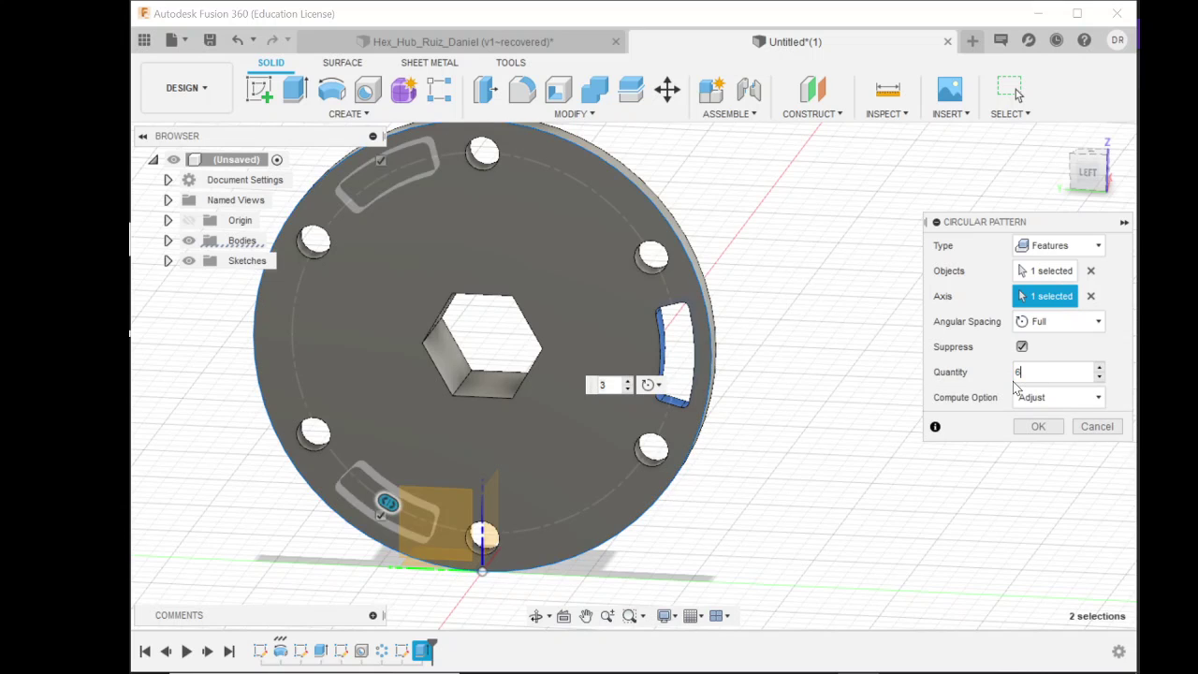
{"action": "key", "text": "Return"}
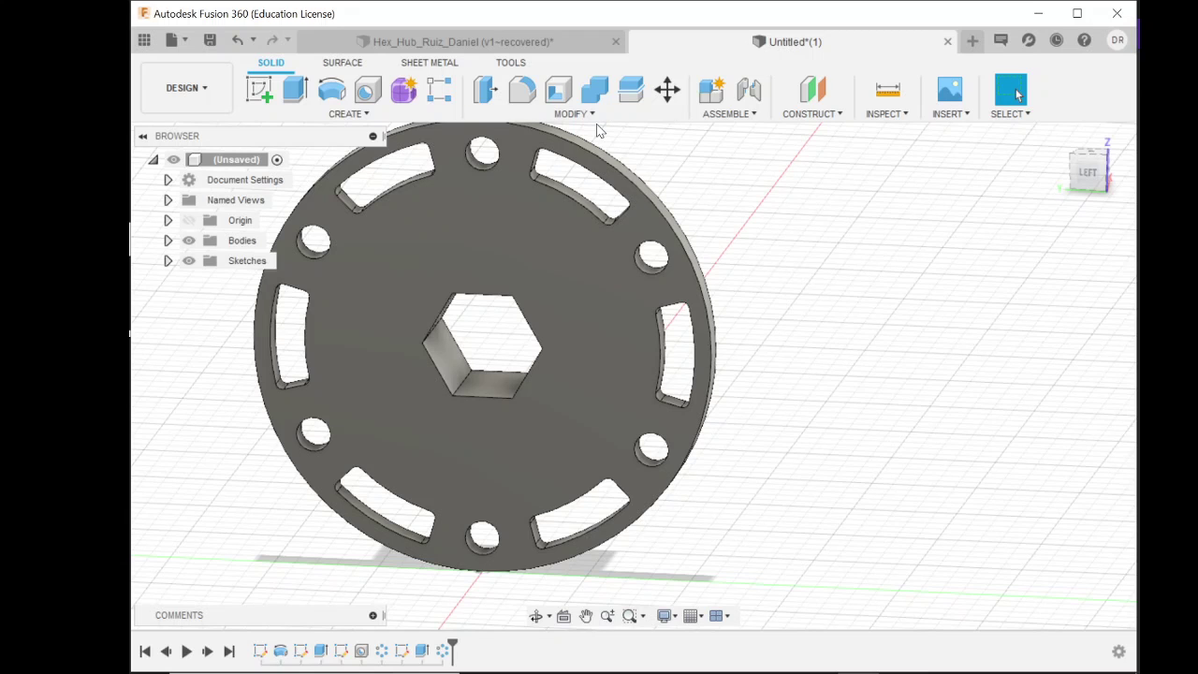
Chamfer the flange's outer back edge and the hub's outer end edge with an equal distance of 0.01 in.
{"action": "left_click", "coordinate": [553, 122]}
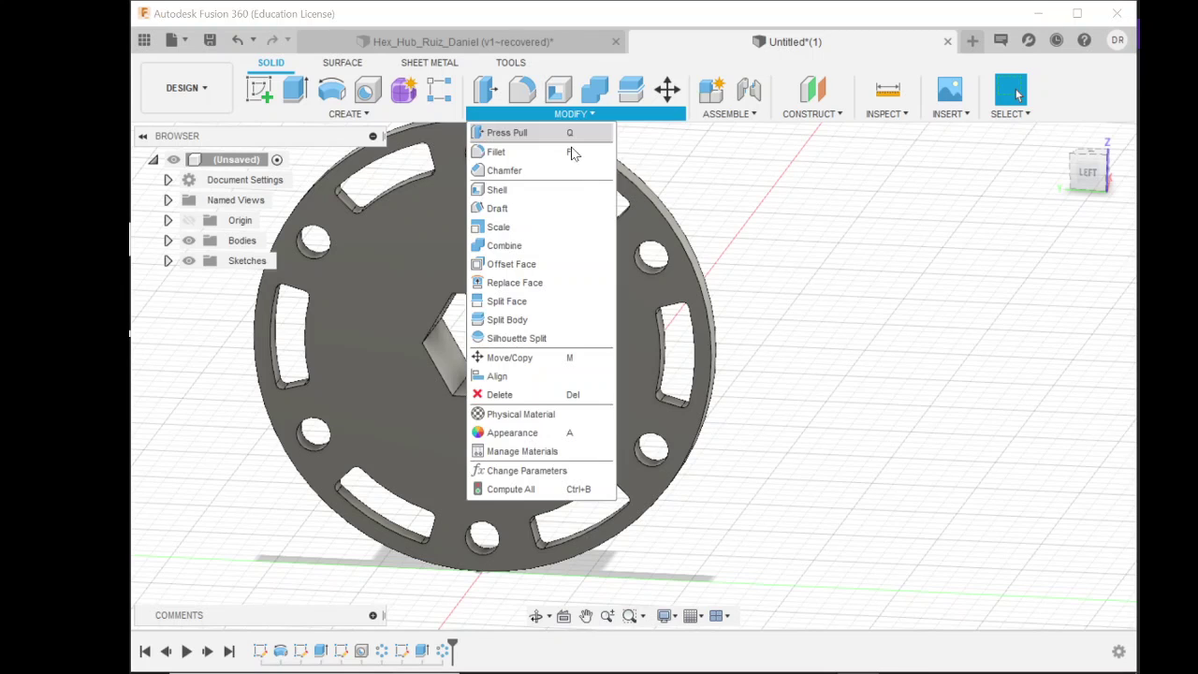
{"action": "left_click", "coordinate": [558, 171]}
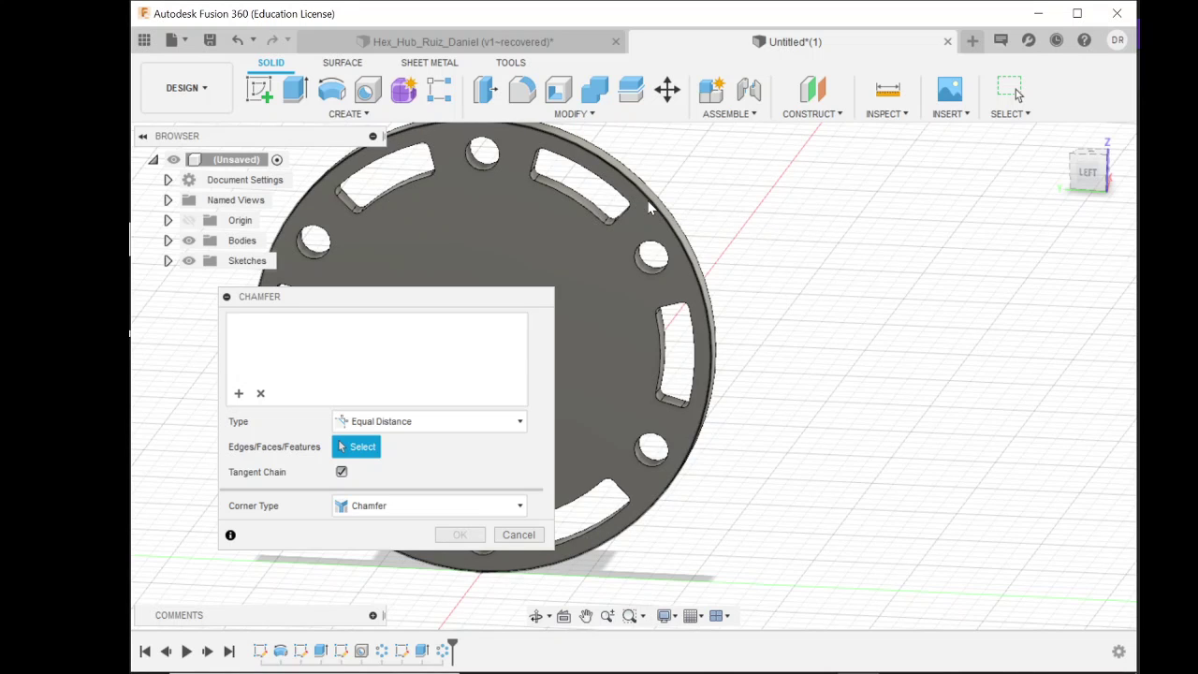
{"action": "left_click", "coordinate": [650, 207]}
{"action": "left_click", "coordinate": [650, 208]}
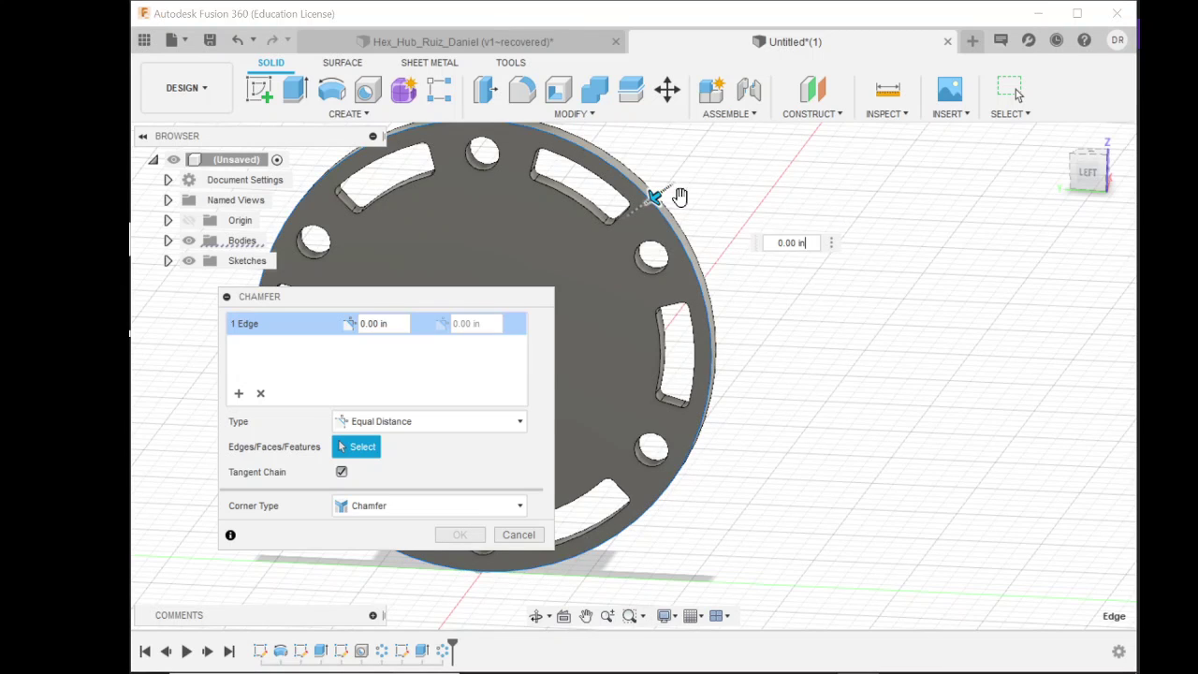
{"action": "left_click", "coordinate": [1105, 151]}
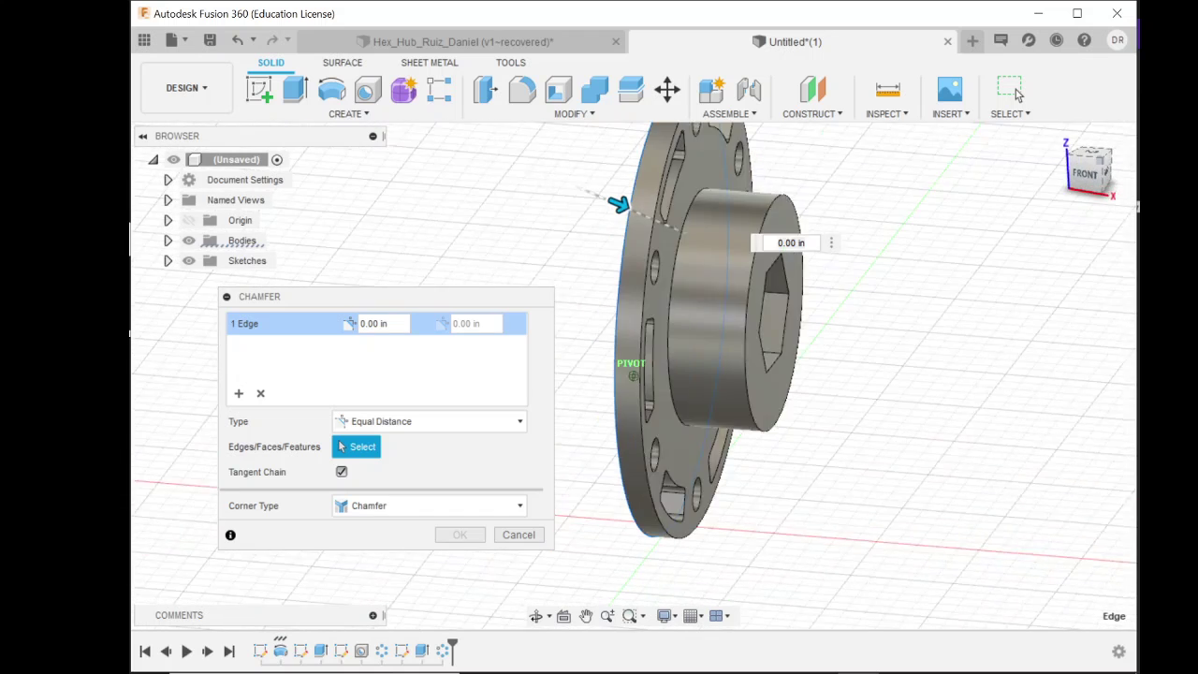
{"action": "left_click", "coordinate": [817, 218]}
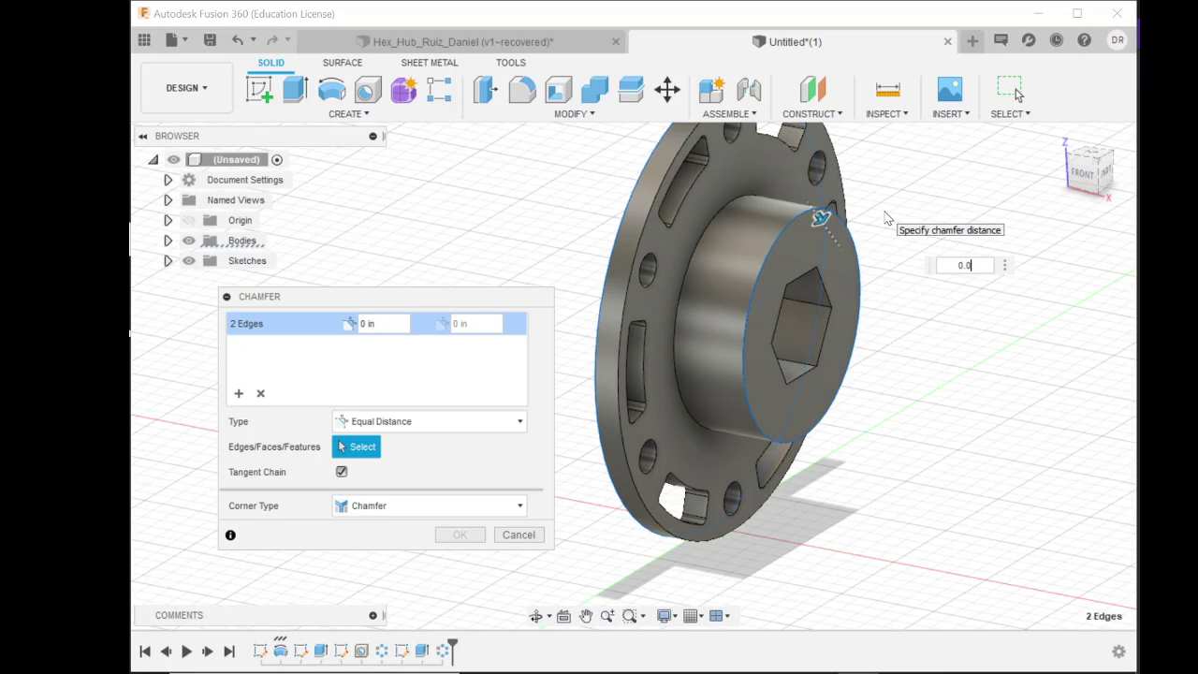
{"action": "key", "text": "Return"}
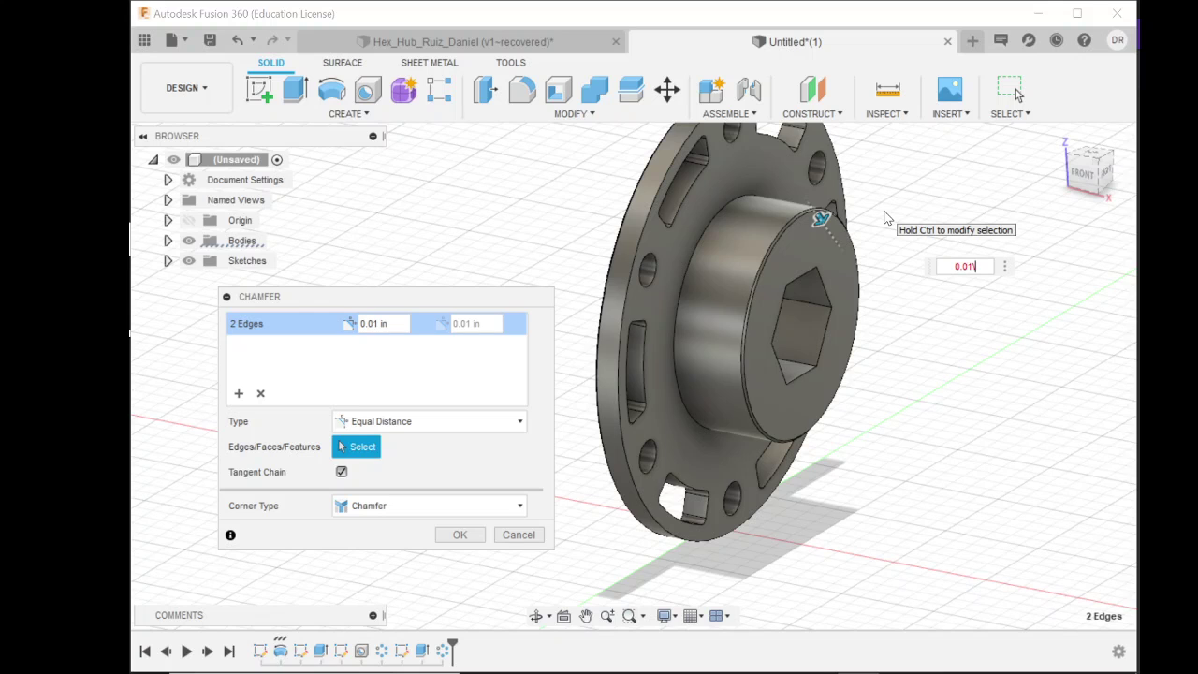
{"action": "key", "text": "Return"}
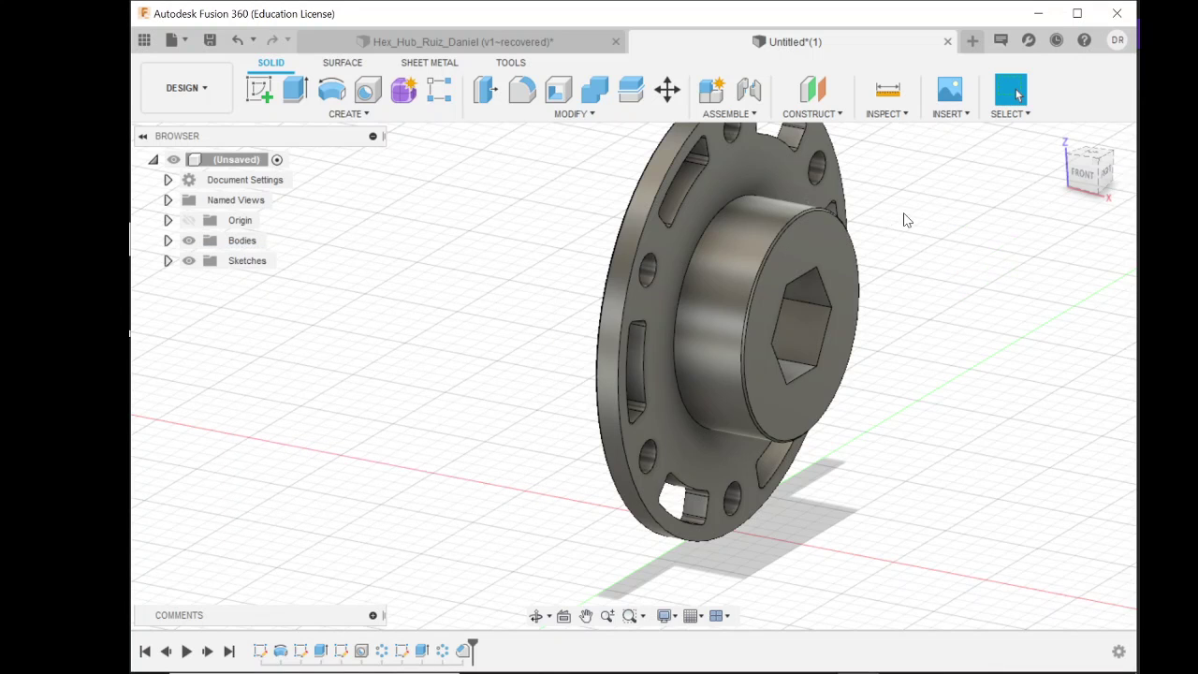
Open the Appearance settings for bodies and components and browse the Plastic category of the appearance library.
{"action": "left_click", "coordinate": [624, 117]}
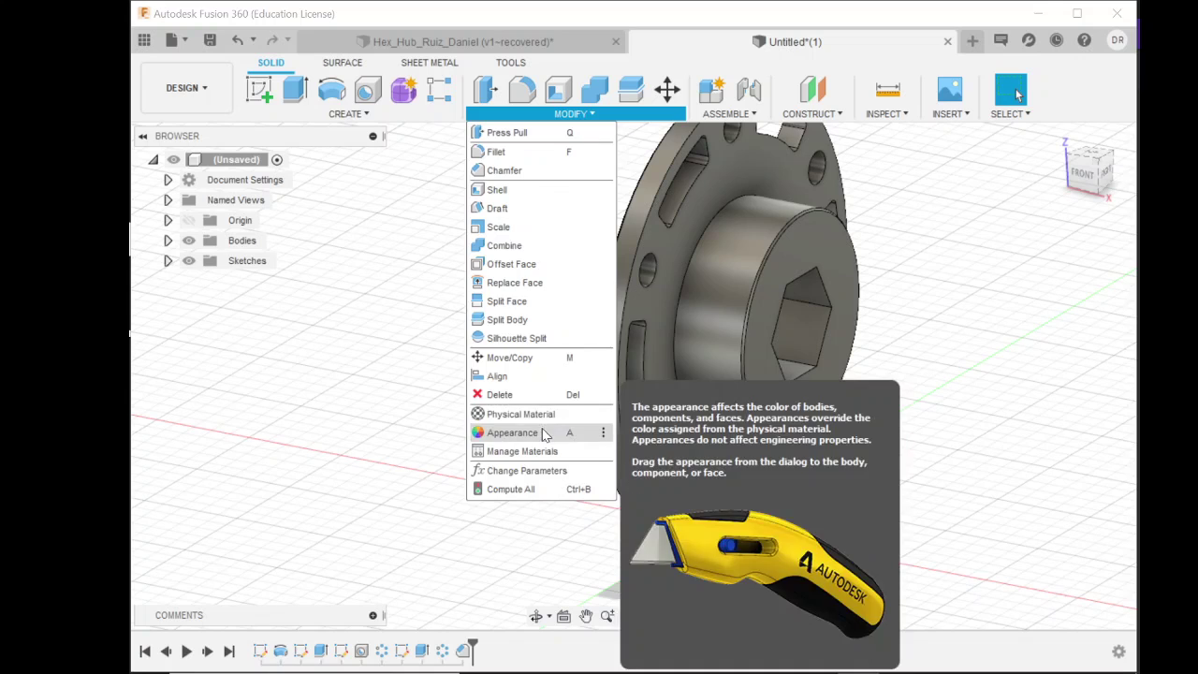
{"action": "left_click", "coordinate": [542, 429]}
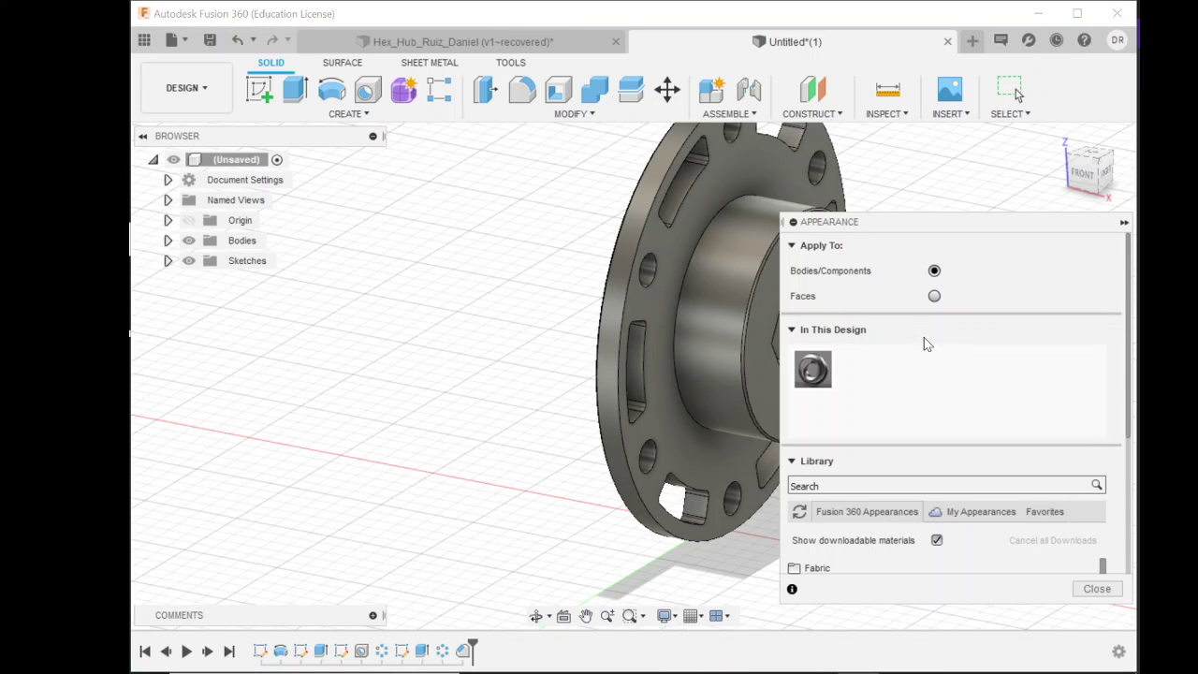
{"action": "scroll", "coordinate": [862, 517], "scroll_direction": "down", "scroll_amount": 5}
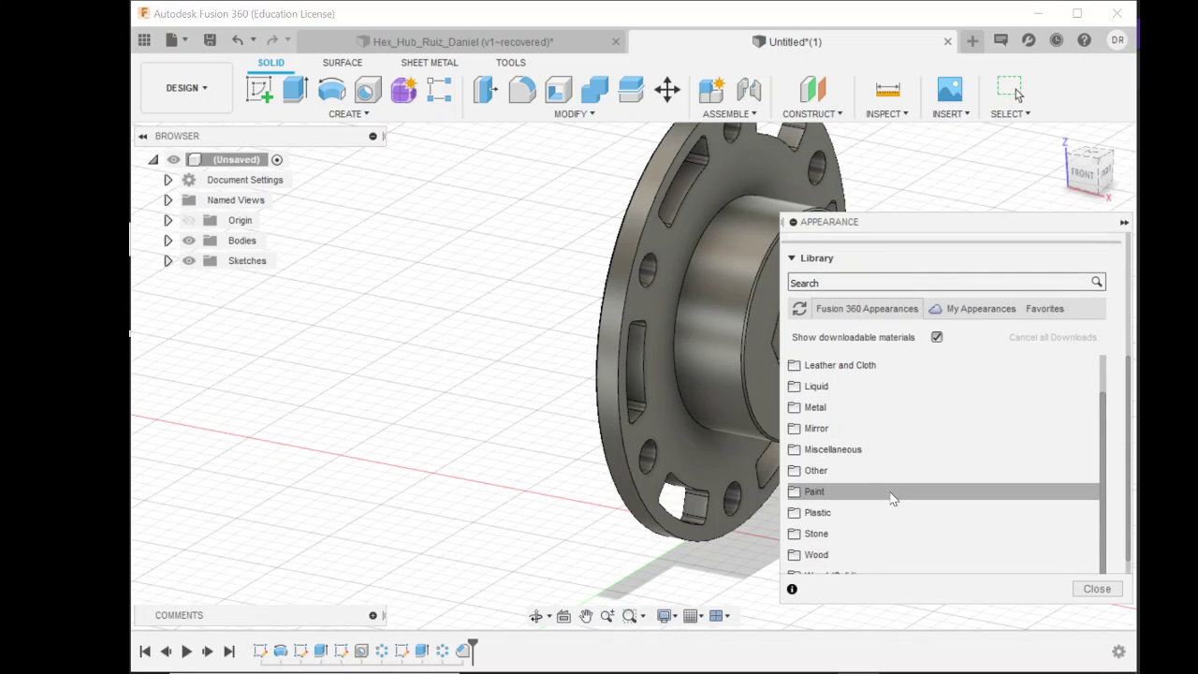
{"action": "left_click", "coordinate": [877, 514]}
{"action": "scroll", "coordinate": [898, 511], "scroll_direction": "down", "scroll_amount": 3}
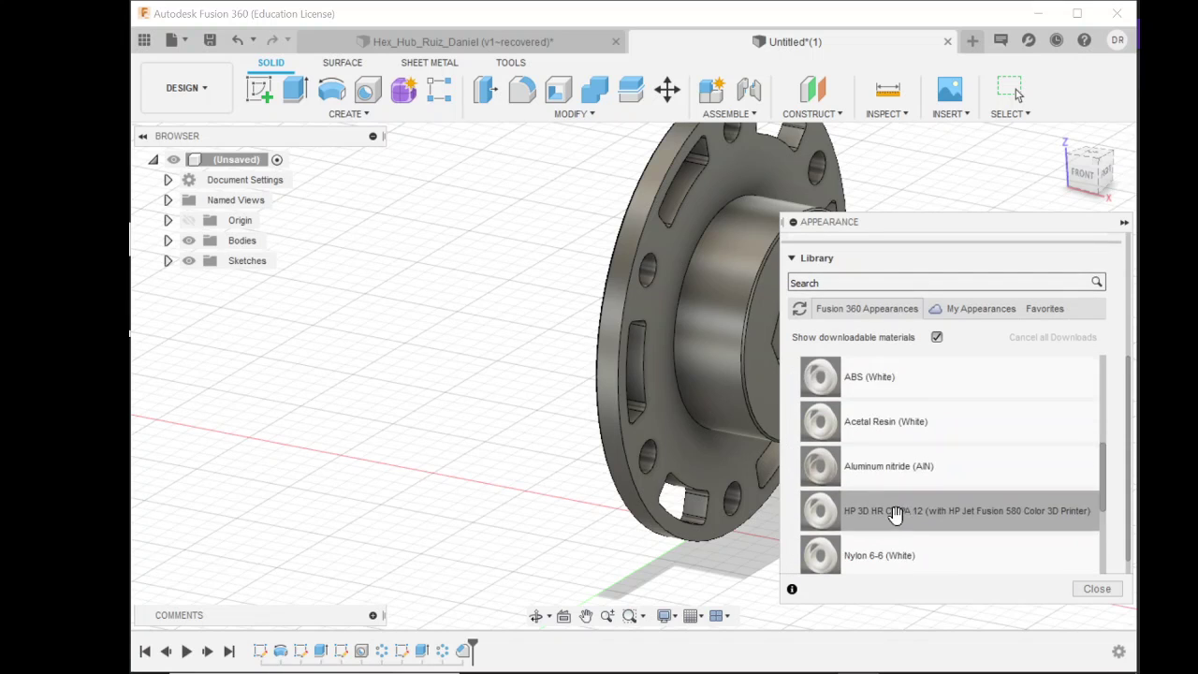
{"action": "scroll", "coordinate": [908, 505], "scroll_direction": "down", "scroll_amount": 5}
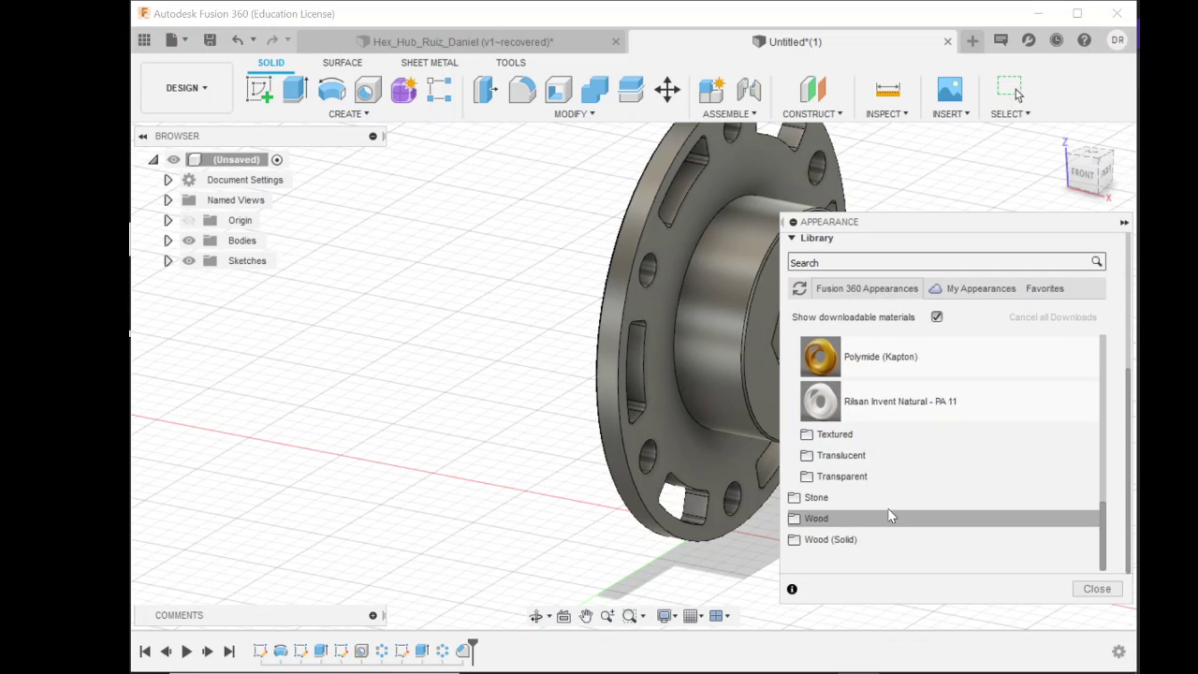
{"action": "scroll", "coordinate": [888, 473], "scroll_direction": "up", "scroll_amount": 10}
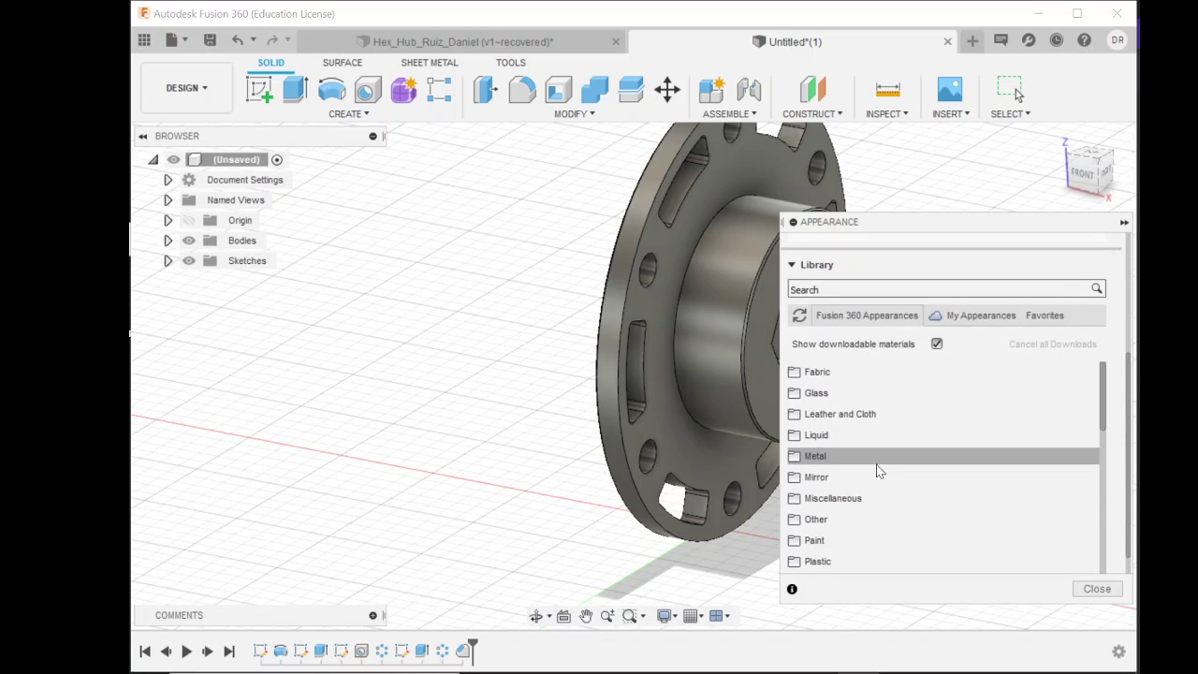
Look through the glossy enamel colours in the Paint category for a suitable hub appearance.
{"action": "left_click", "coordinate": [868, 540]}
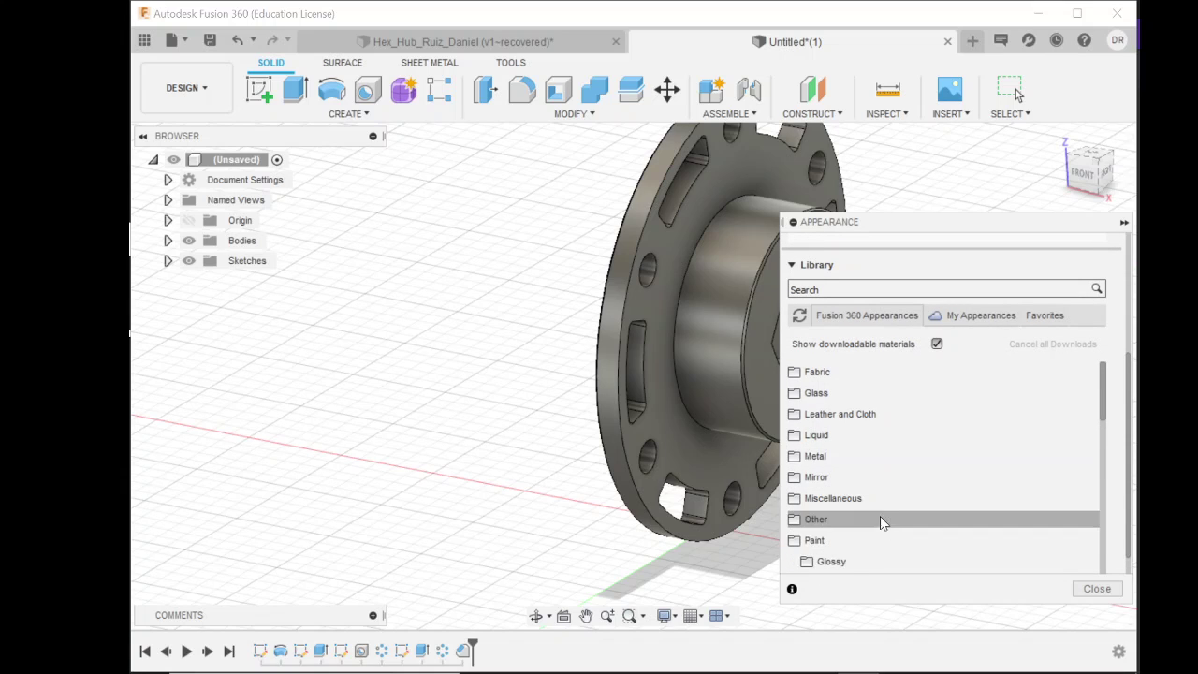
{"action": "scroll", "coordinate": [868, 553], "scroll_direction": "down", "scroll_amount": 3}
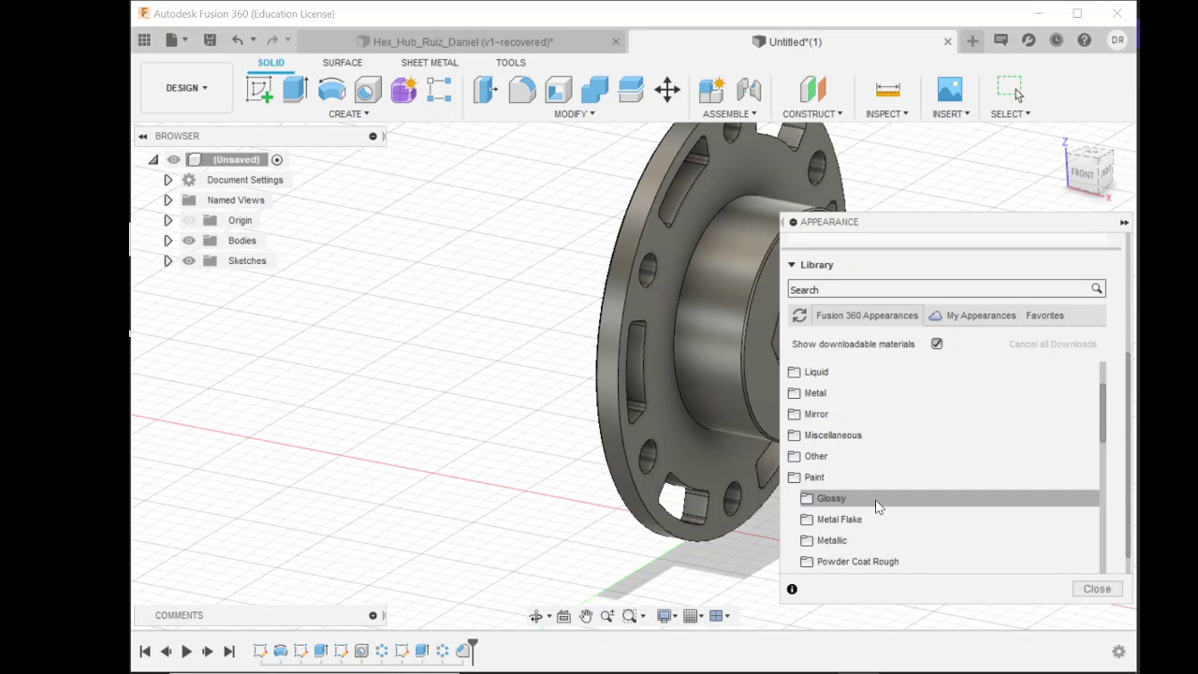
{"action": "left_click", "coordinate": [878, 507]}
{"action": "scroll", "coordinate": [887, 503], "scroll_direction": "down", "scroll_amount": 4}
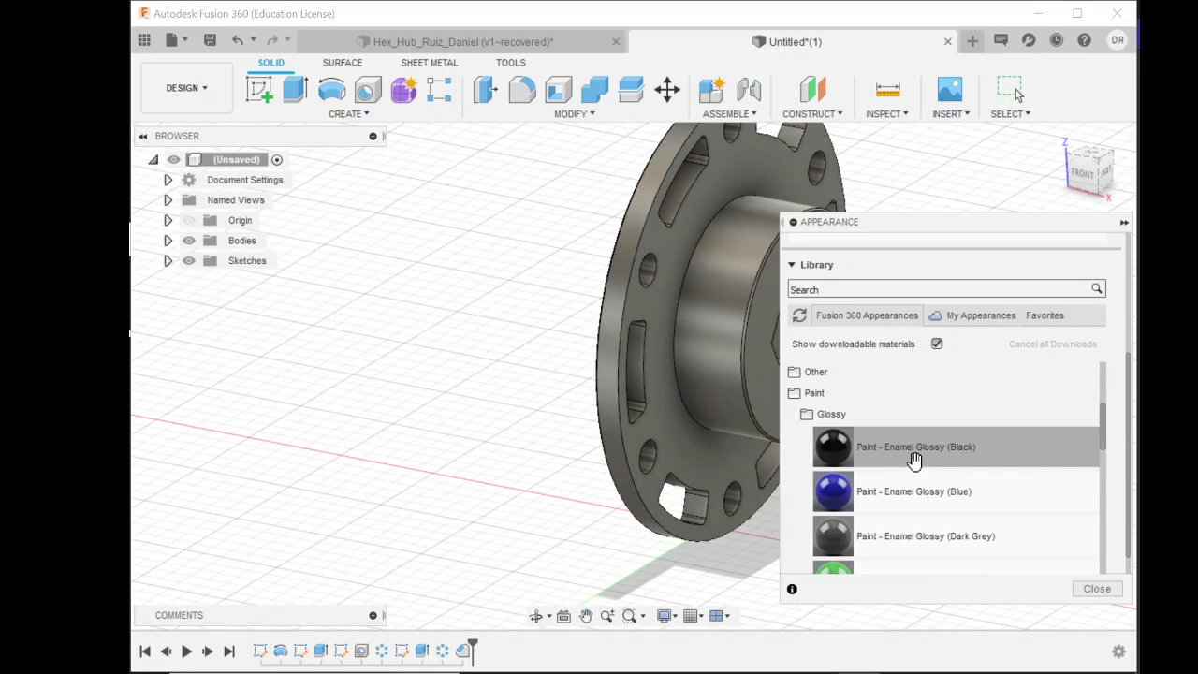
{"action": "left_click_drag", "start_coordinate": [913, 448], "coordinate": [880, 440]}
{"action": "scroll", "coordinate": [880, 440], "scroll_direction": "down", "scroll_amount": 5}
{"action": "scroll", "coordinate": [877, 444], "scroll_direction": "up", "scroll_amount": 5}
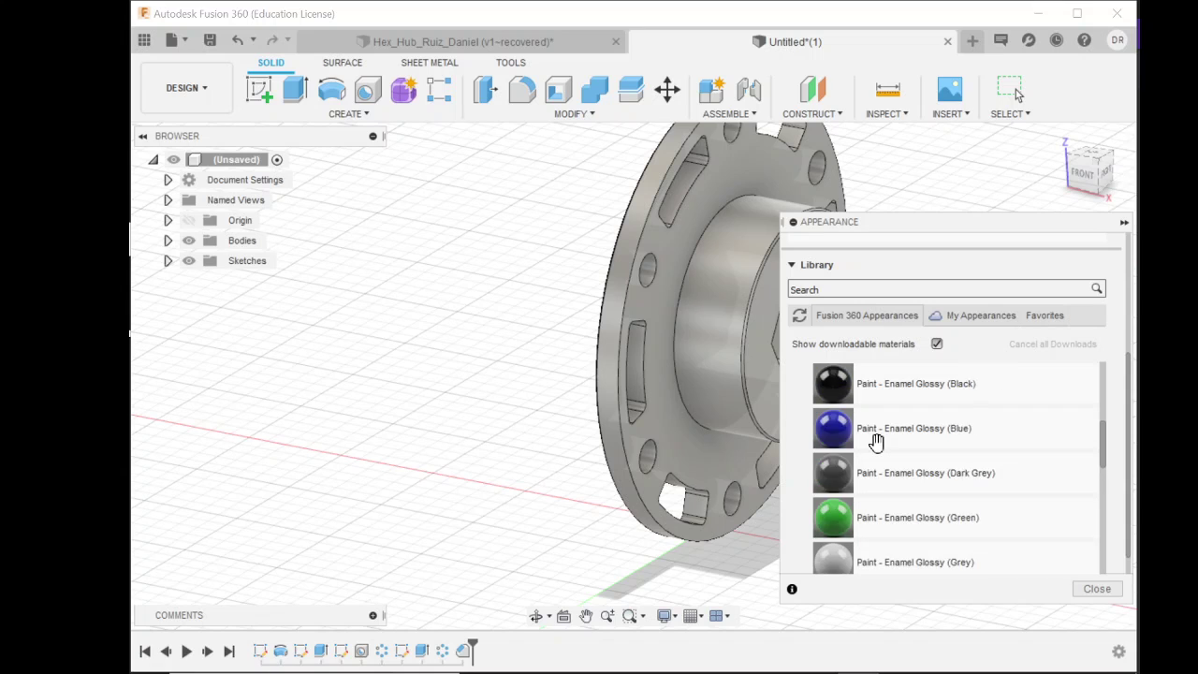
{"action": "scroll", "coordinate": [876, 441], "scroll_direction": "up", "scroll_amount": 4}
{"action": "left_click", "coordinate": [849, 462]}
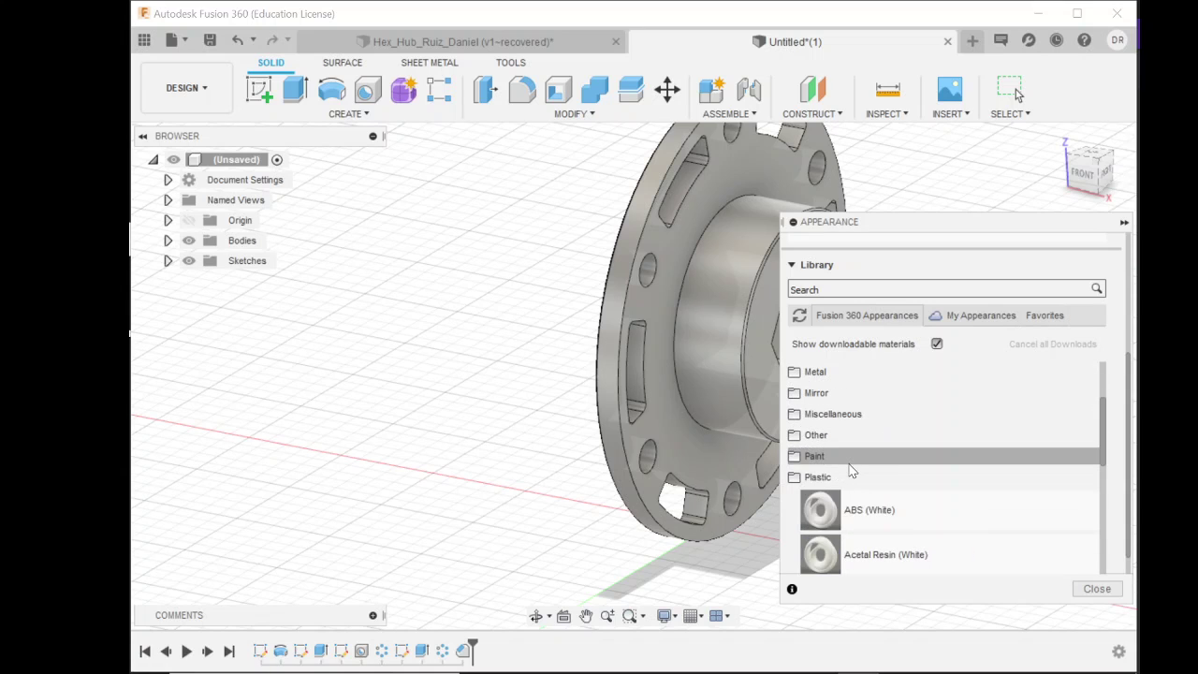
{"action": "left_click", "coordinate": [861, 457]}
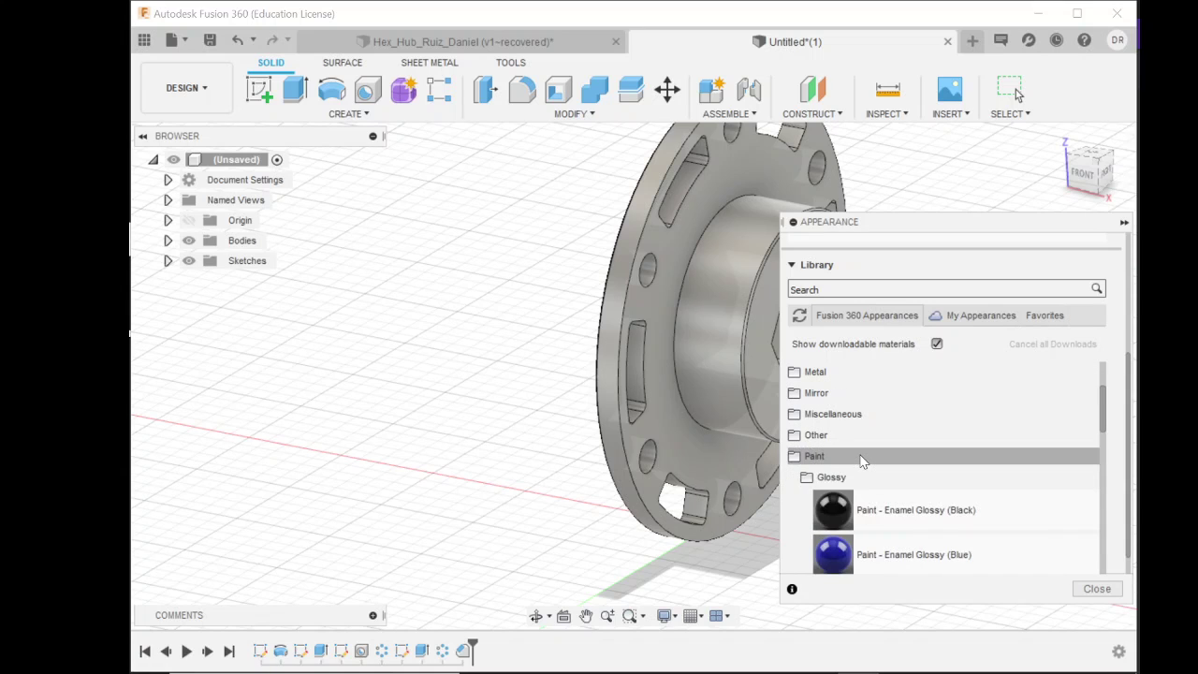
{"action": "scroll", "coordinate": [862, 473], "scroll_direction": "down", "scroll_amount": 10}
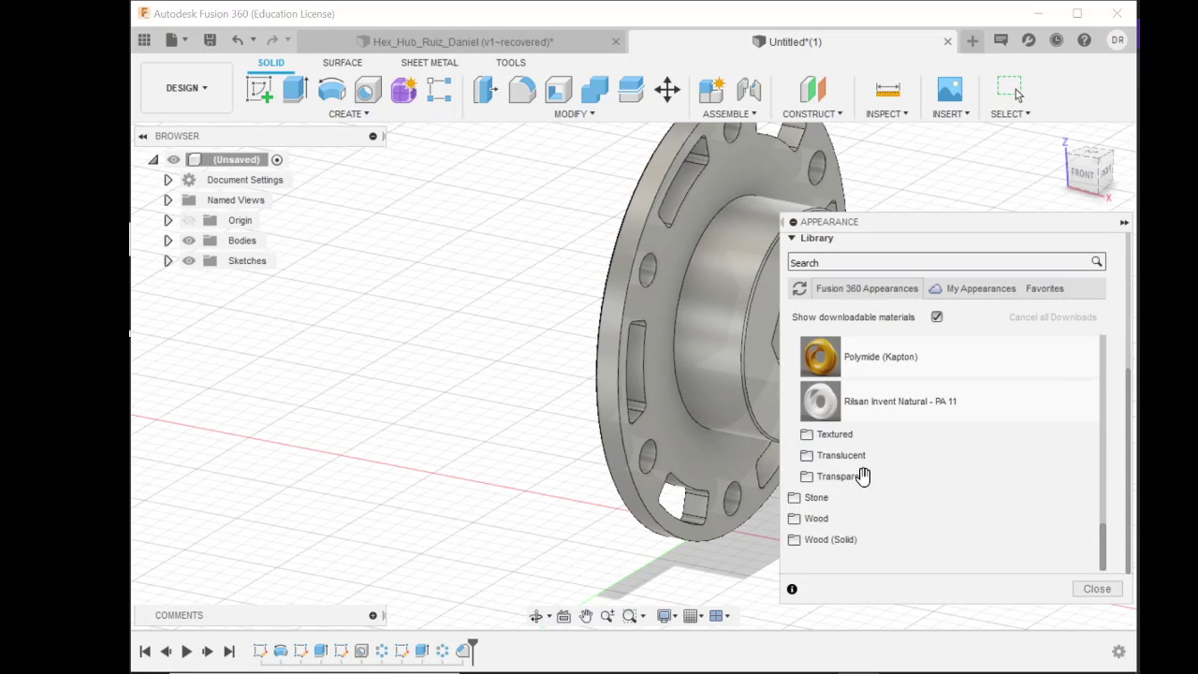
{"action": "scroll", "coordinate": [862, 476], "scroll_direction": "up", "scroll_amount": 8}
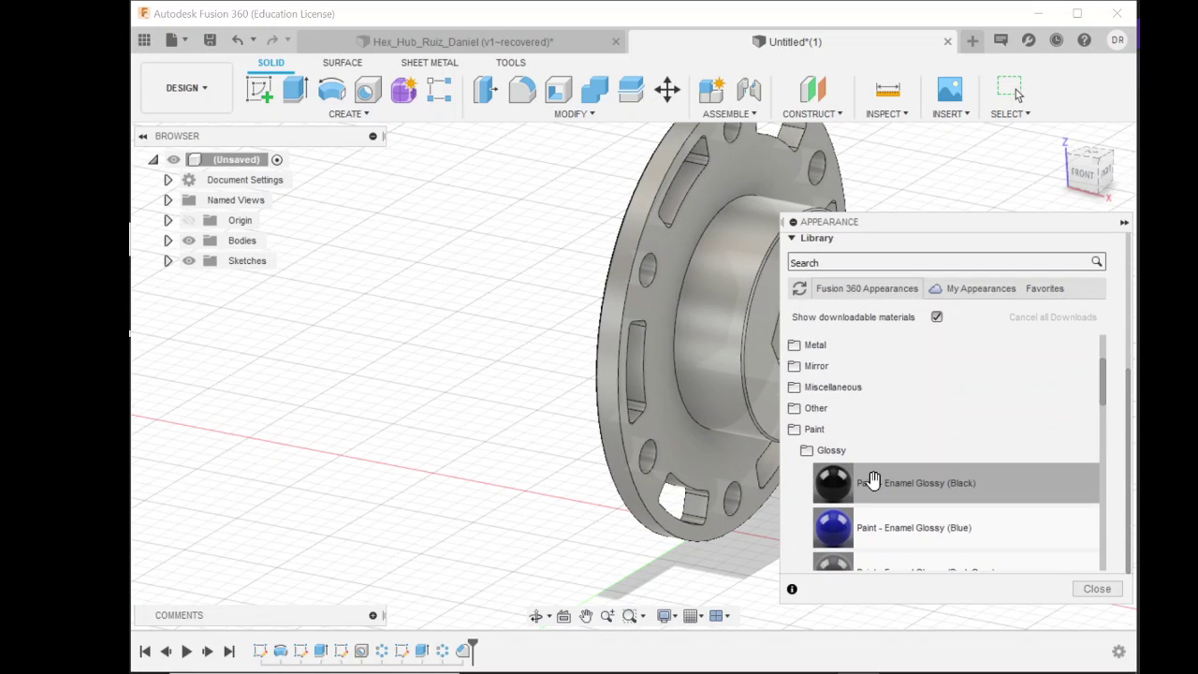
Download the Powder Coat (Black) appearance from the Powder Coat Smooth paints and apply it to the whole hub body.
{"action": "left_click", "coordinate": [813, 450]}
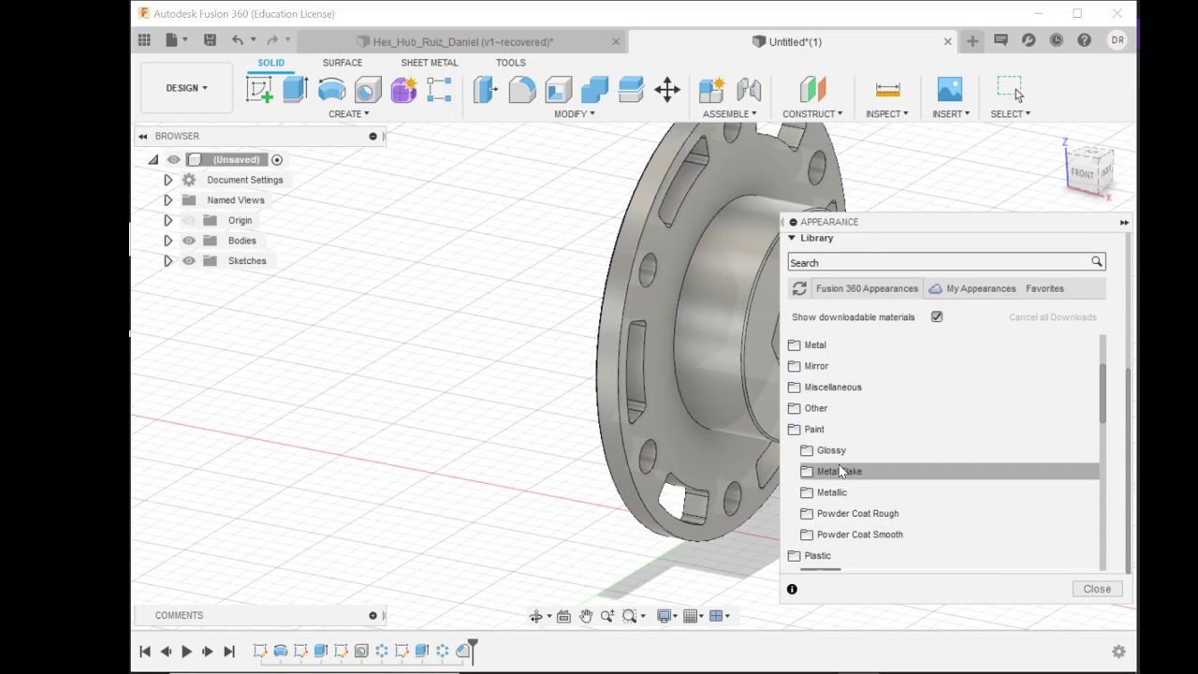
{"action": "left_click", "coordinate": [872, 532]}
{"action": "scroll", "coordinate": [880, 522], "scroll_direction": "down", "scroll_amount": 2}
{"action": "scroll", "coordinate": [882, 520], "scroll_direction": "down", "scroll_amount": 4}
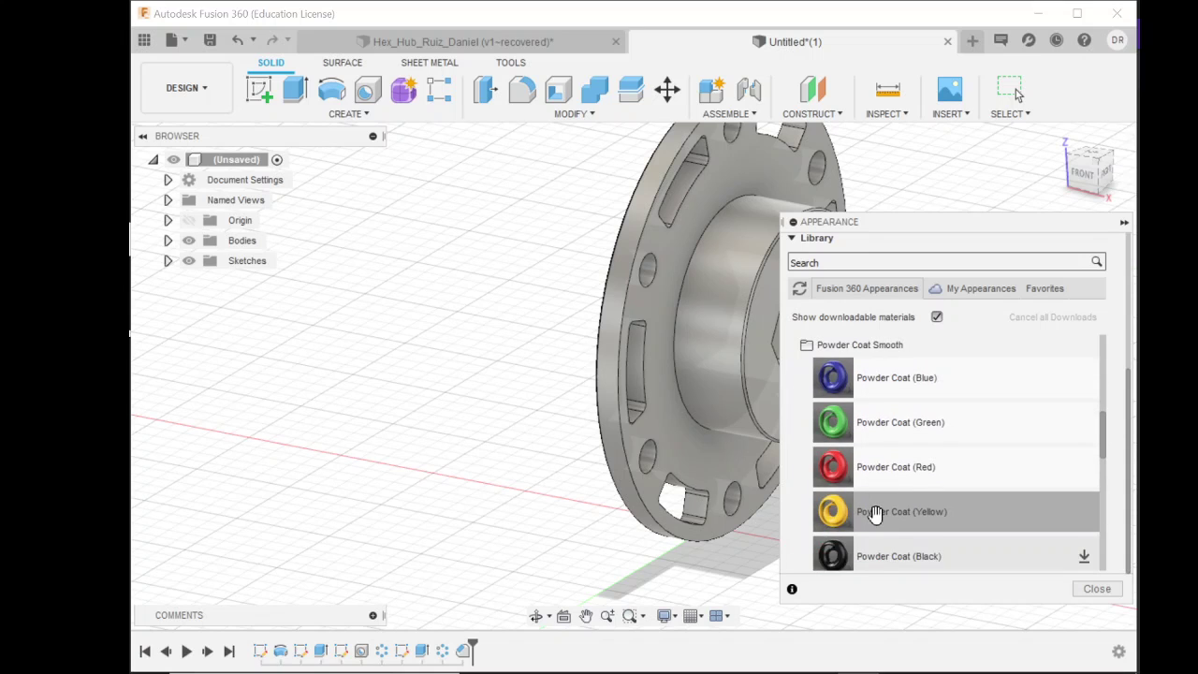
{"action": "left_click_drag", "start_coordinate": [905, 443], "coordinate": [889, 466]}
{"action": "left_click", "coordinate": [1084, 446]}
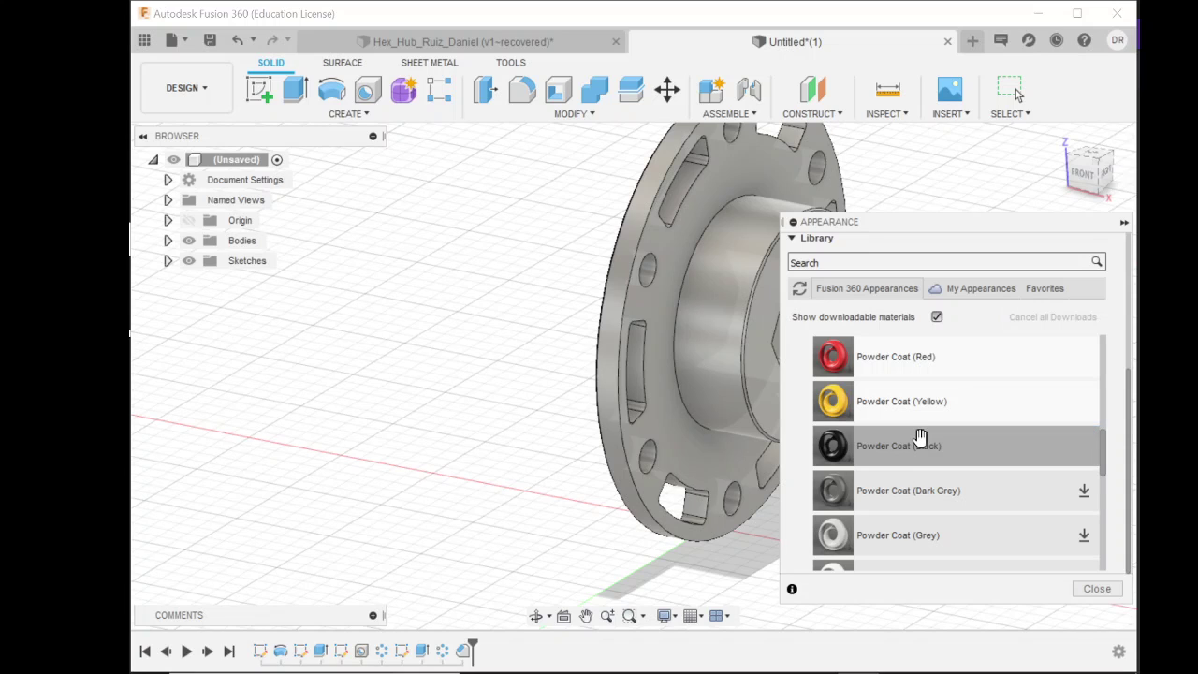
{"action": "left_click_drag", "start_coordinate": [921, 437], "coordinate": [710, 362]}
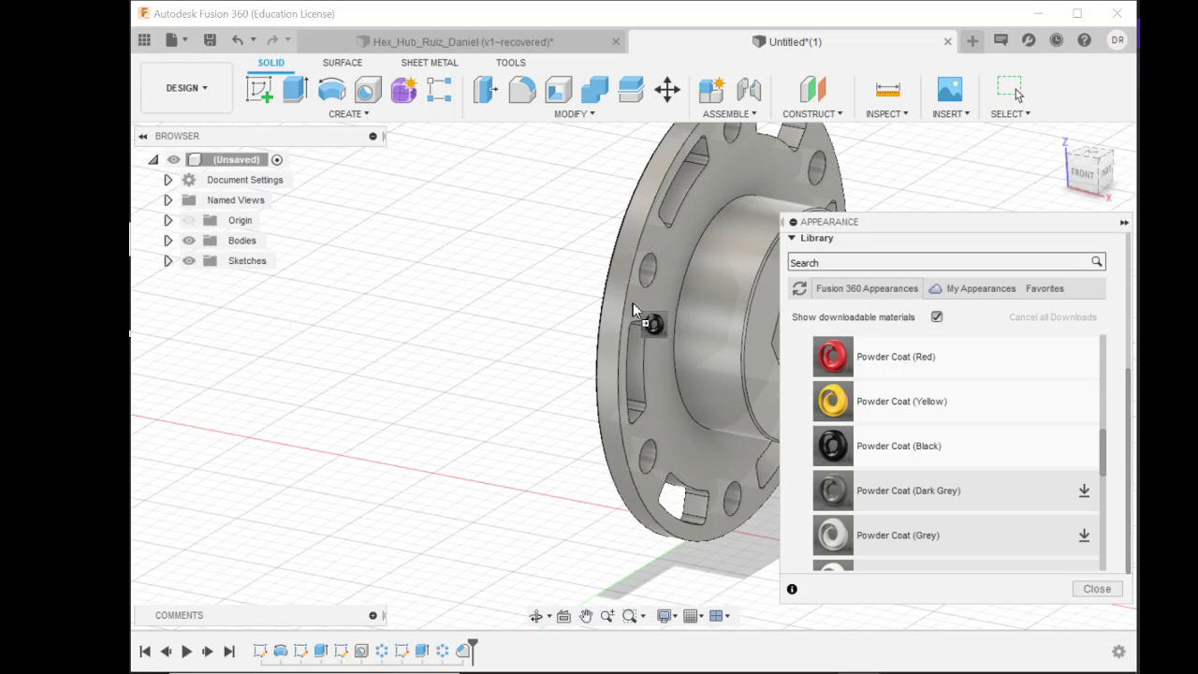
{"action": "left_click_drag", "start_coordinate": [962, 524], "coordinate": [899, 463]}
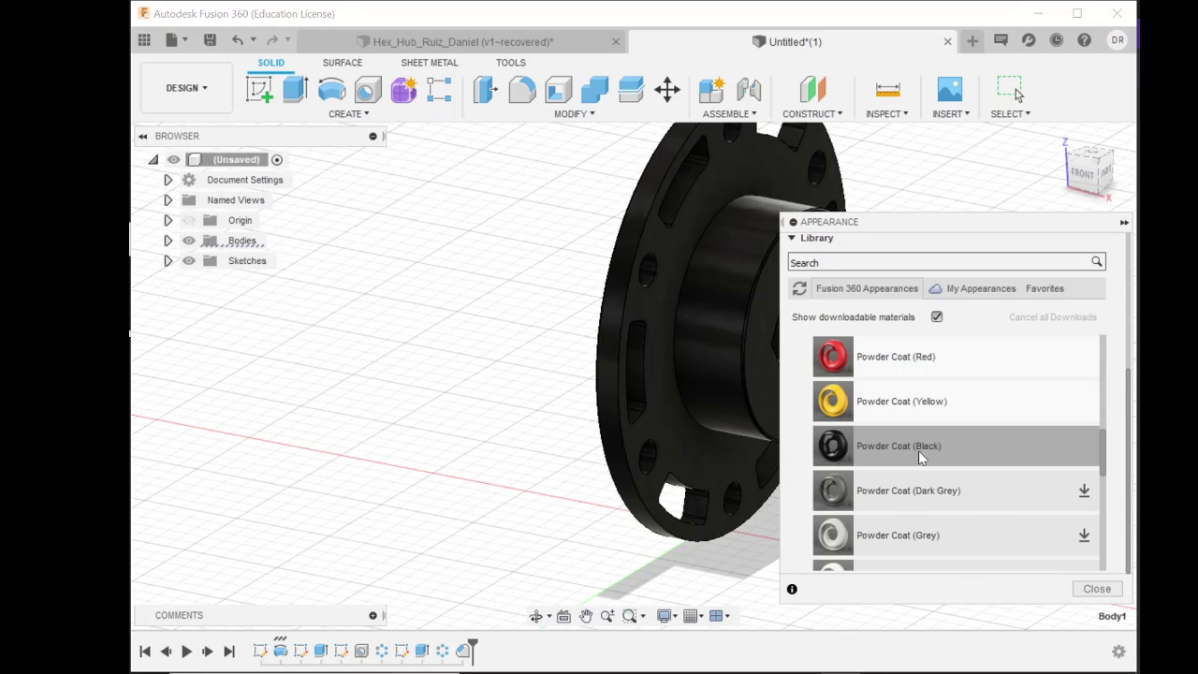
Inspect the hub in an angled view and from the right side, and collapse the Appearance settings.
{"action": "left_click", "coordinate": [1081, 189]}
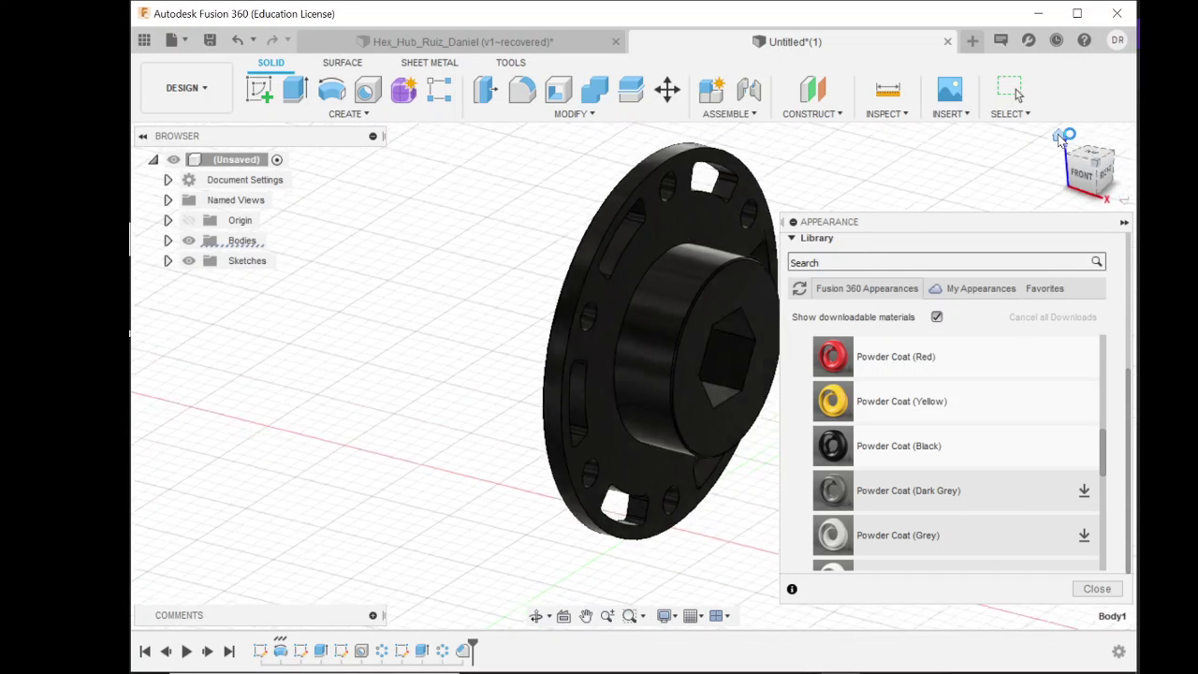
{"action": "left_click", "coordinate": [1091, 178]}
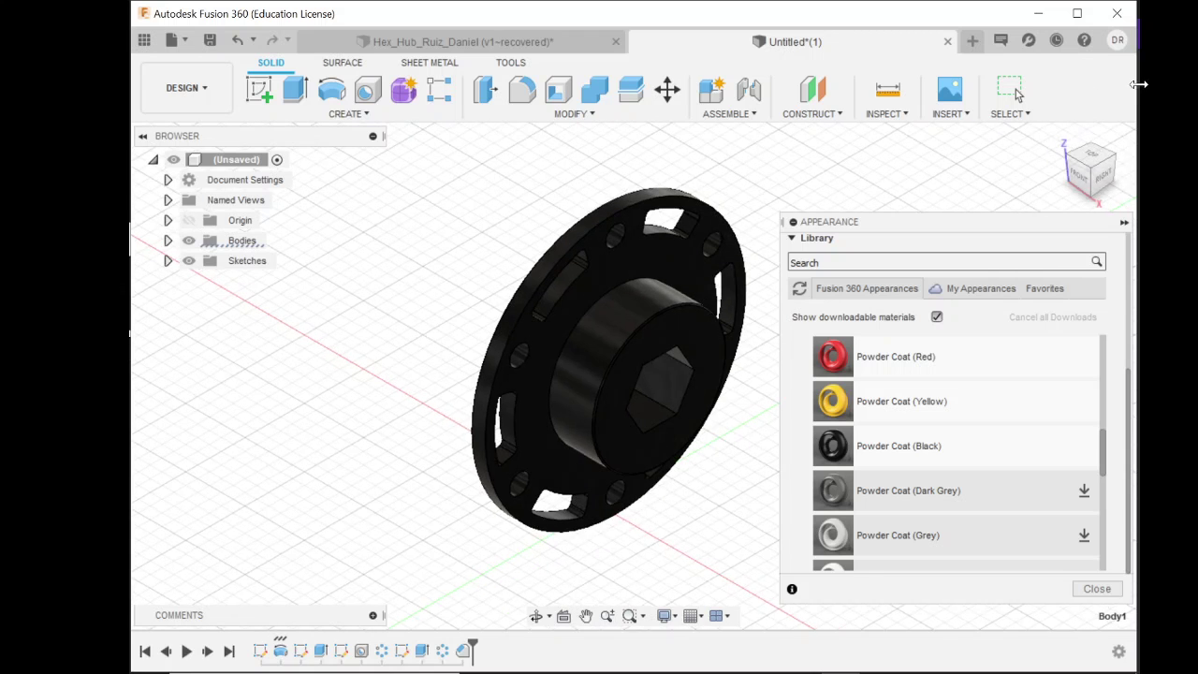
{"action": "left_click_drag", "start_coordinate": [1091, 183], "coordinate": [1078, 151]}
{"action": "left_click", "coordinate": [1101, 172]}
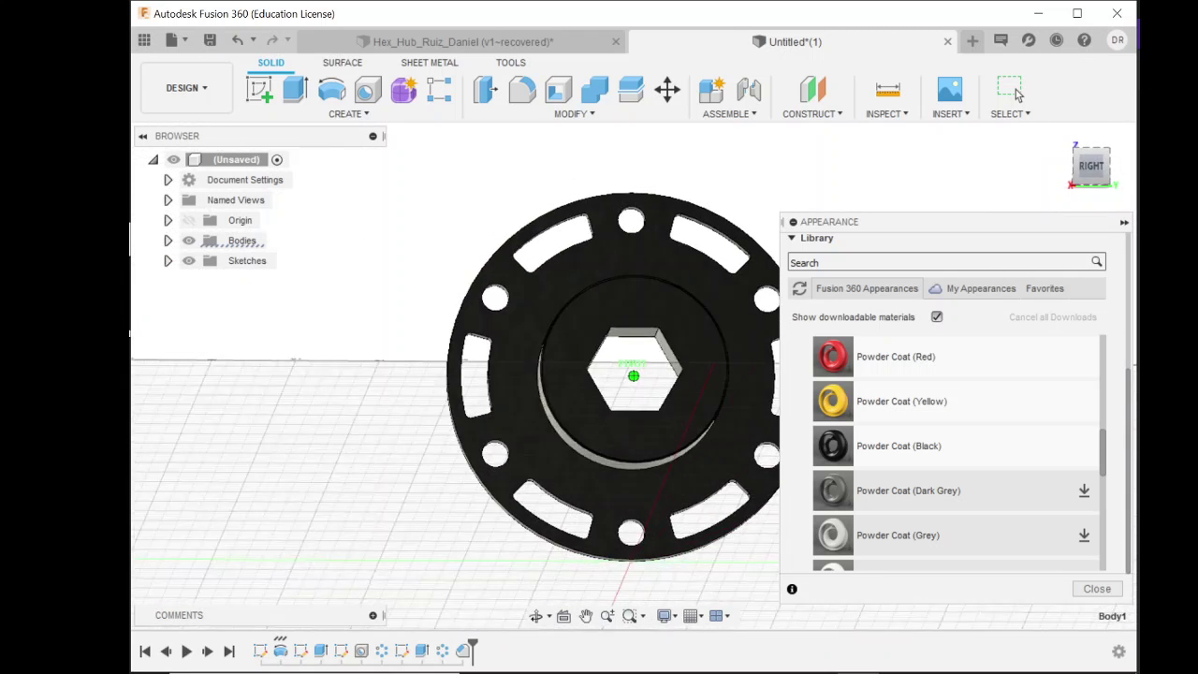
{"action": "left_click", "coordinate": [1124, 222]}
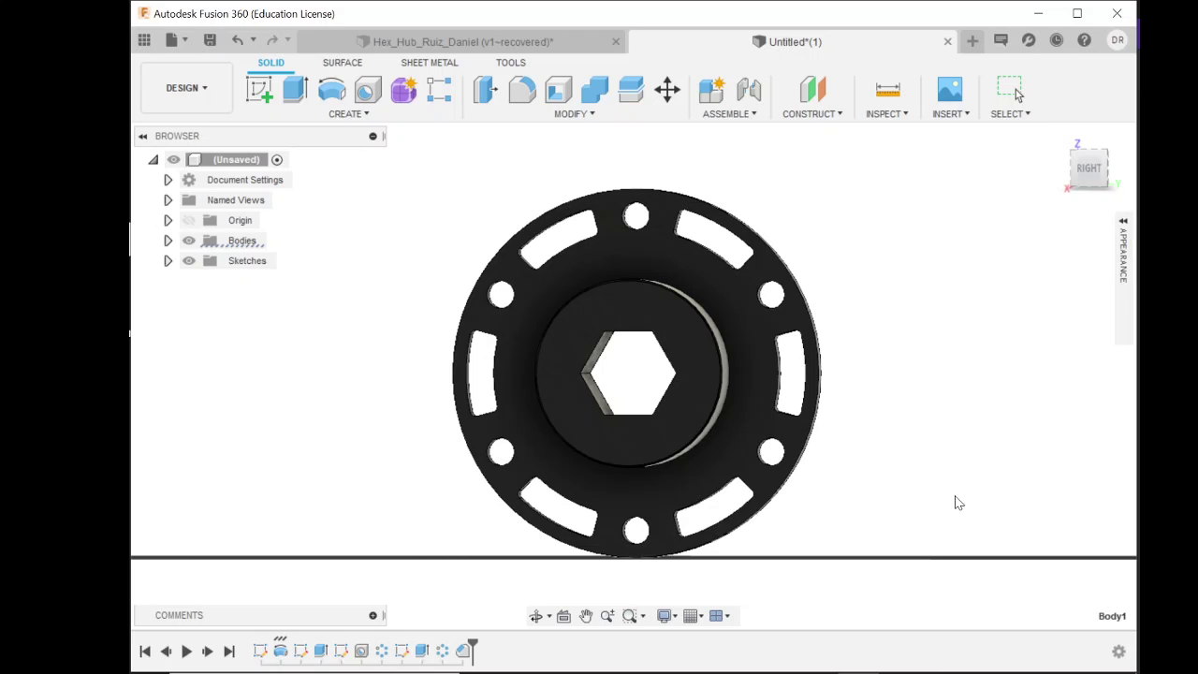
{"action": "left_click", "coordinate": [899, 657]}
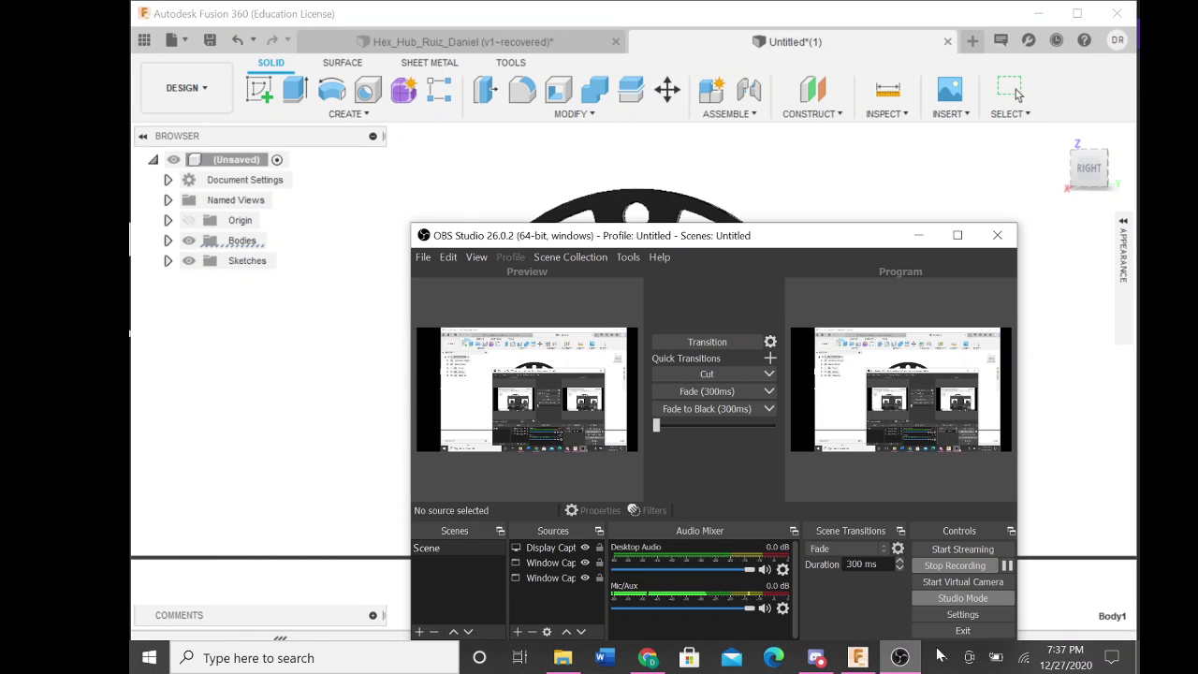